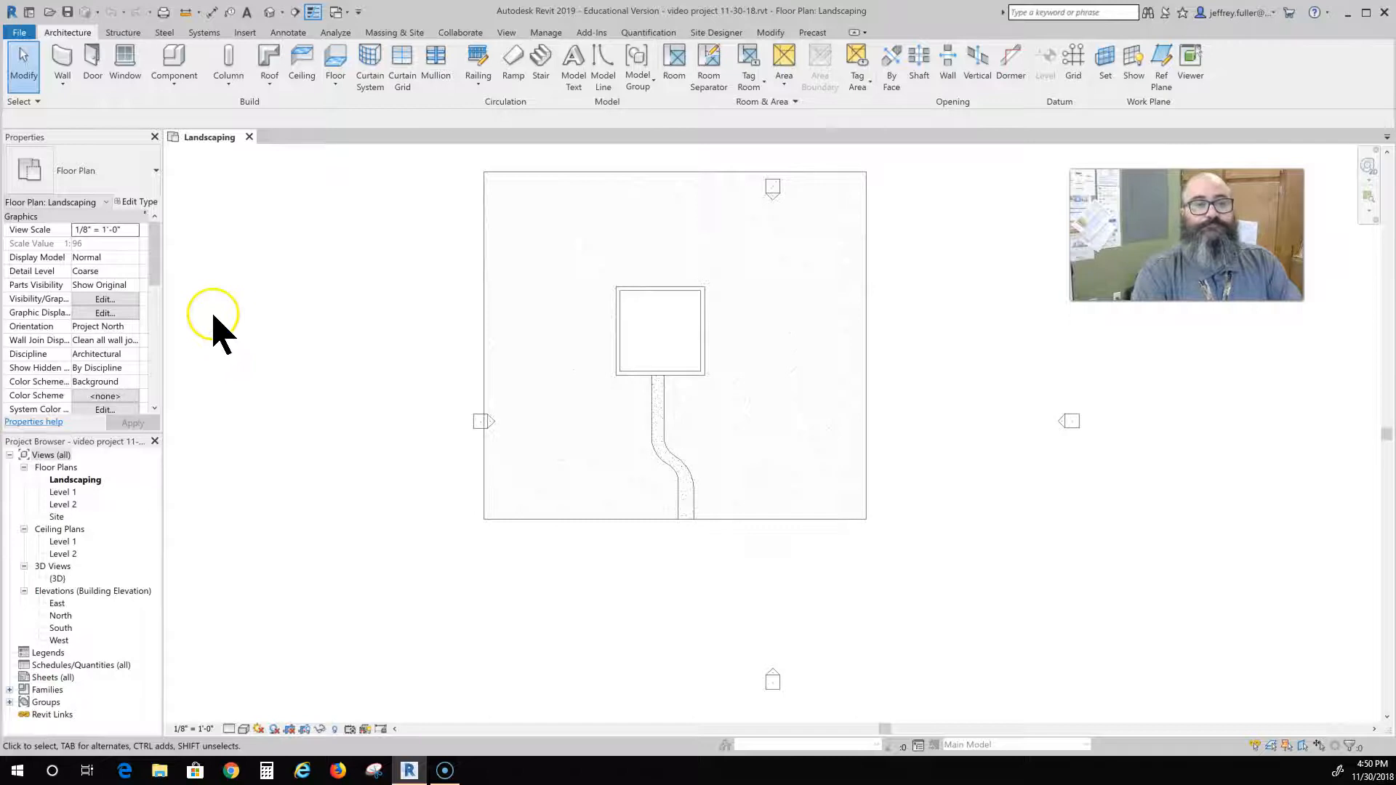
- Start a new floor and duplicate the Light Concrete floor type as "Mulch and Soil"
left_click(112, 154)
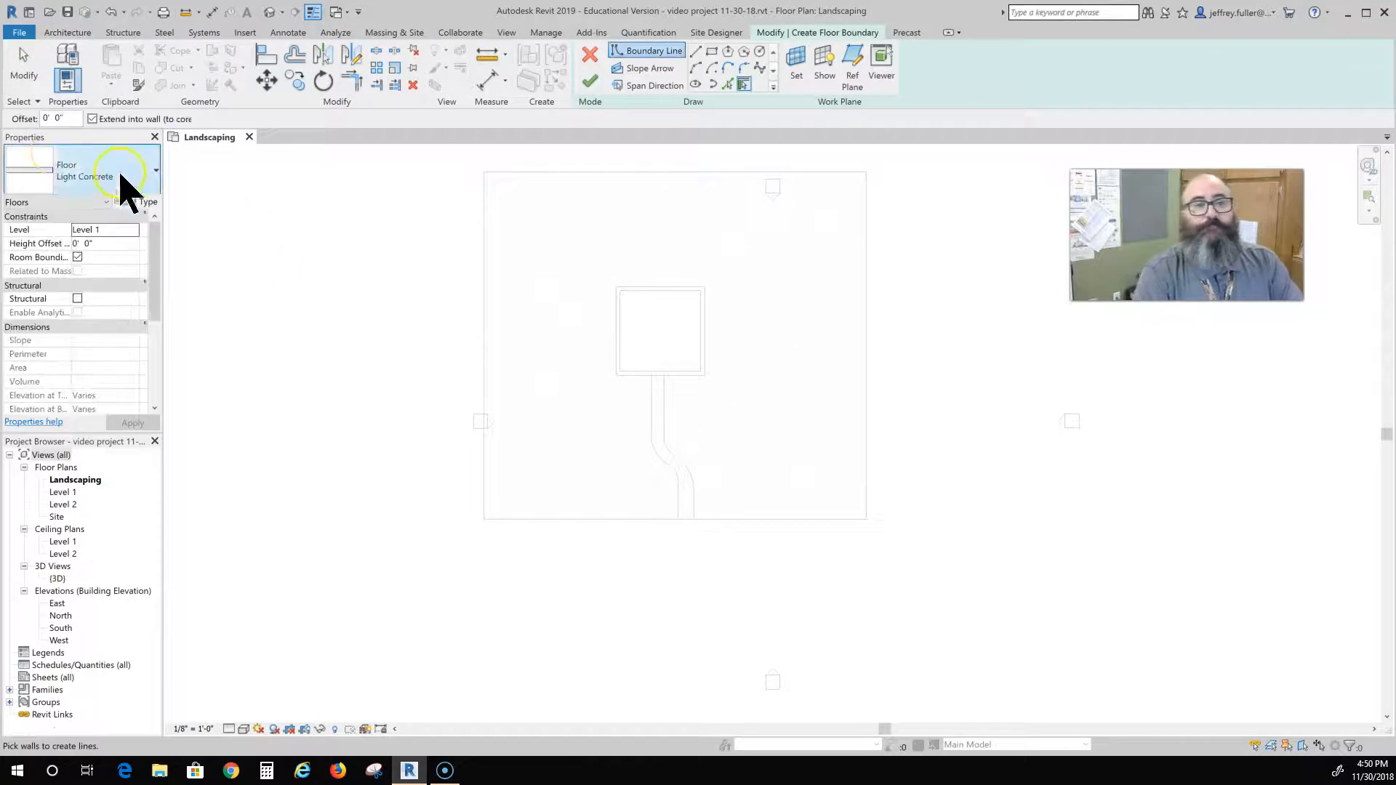
left_click(107, 174)
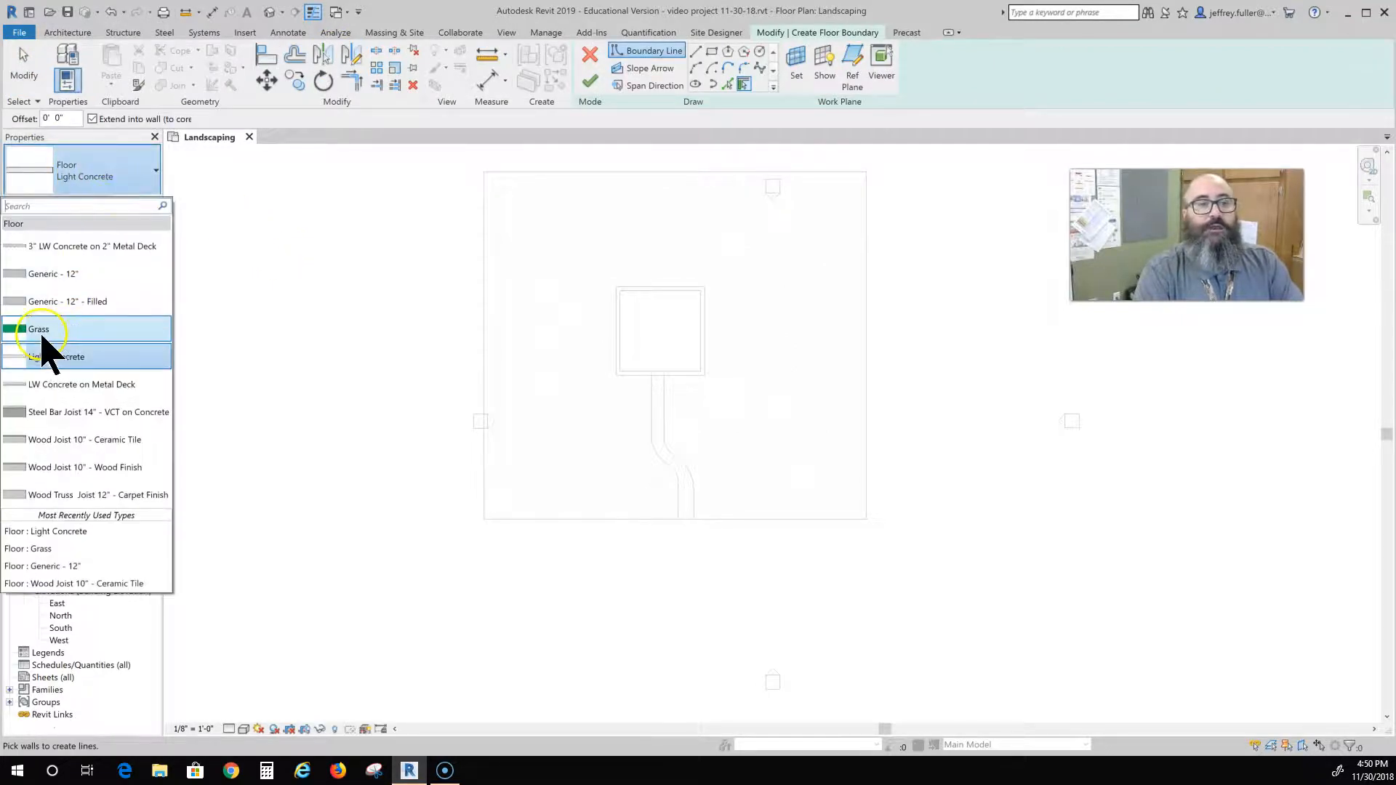
left_click(94, 356)
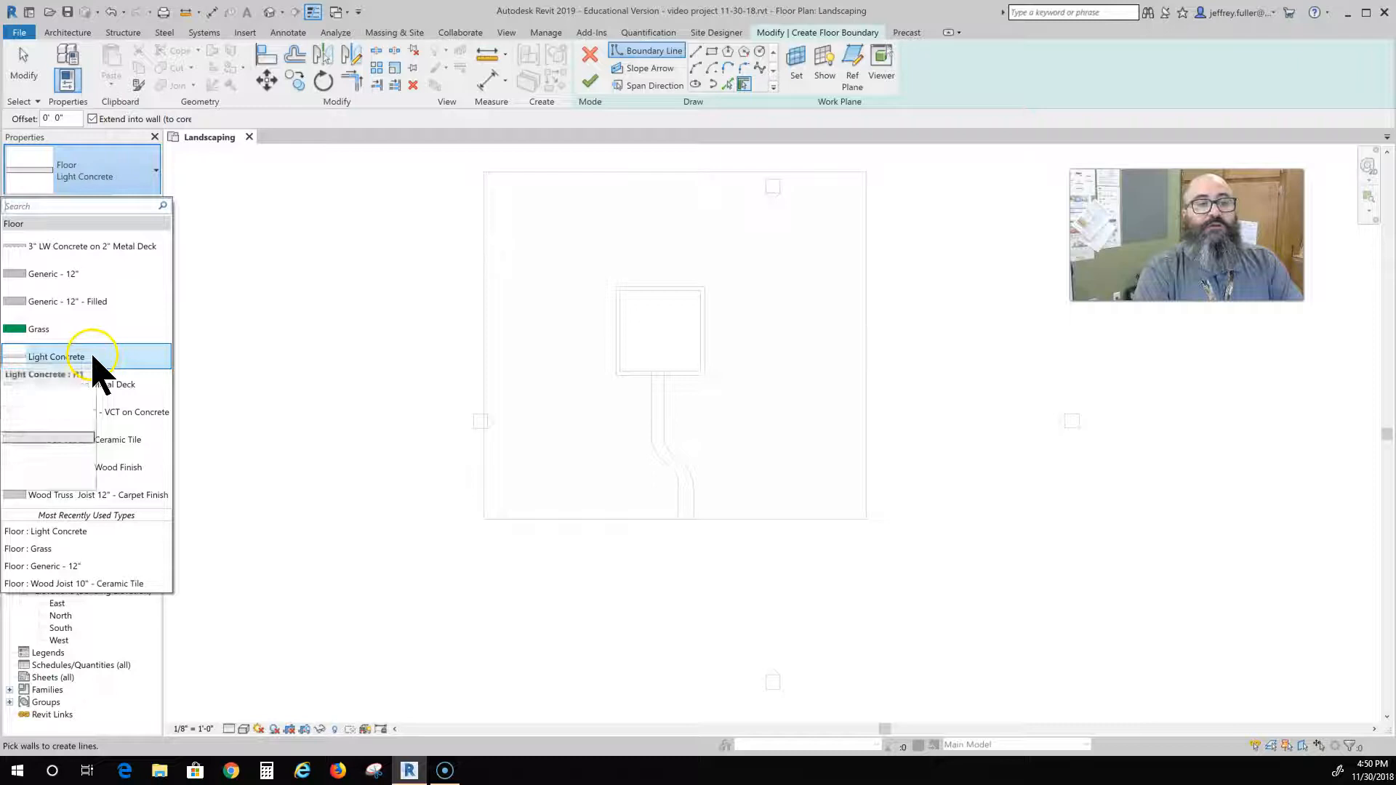
left_click(95, 358)
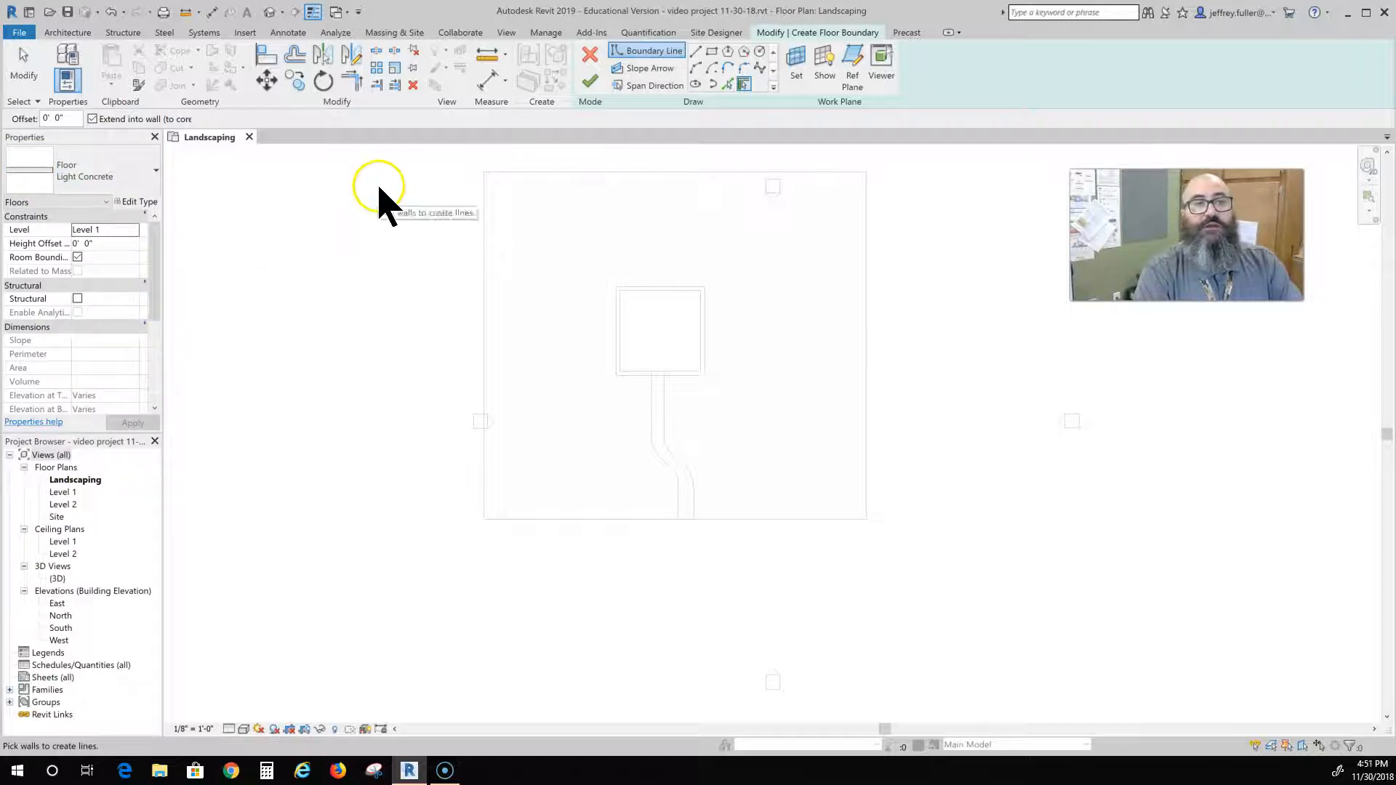
left_click(137, 202)
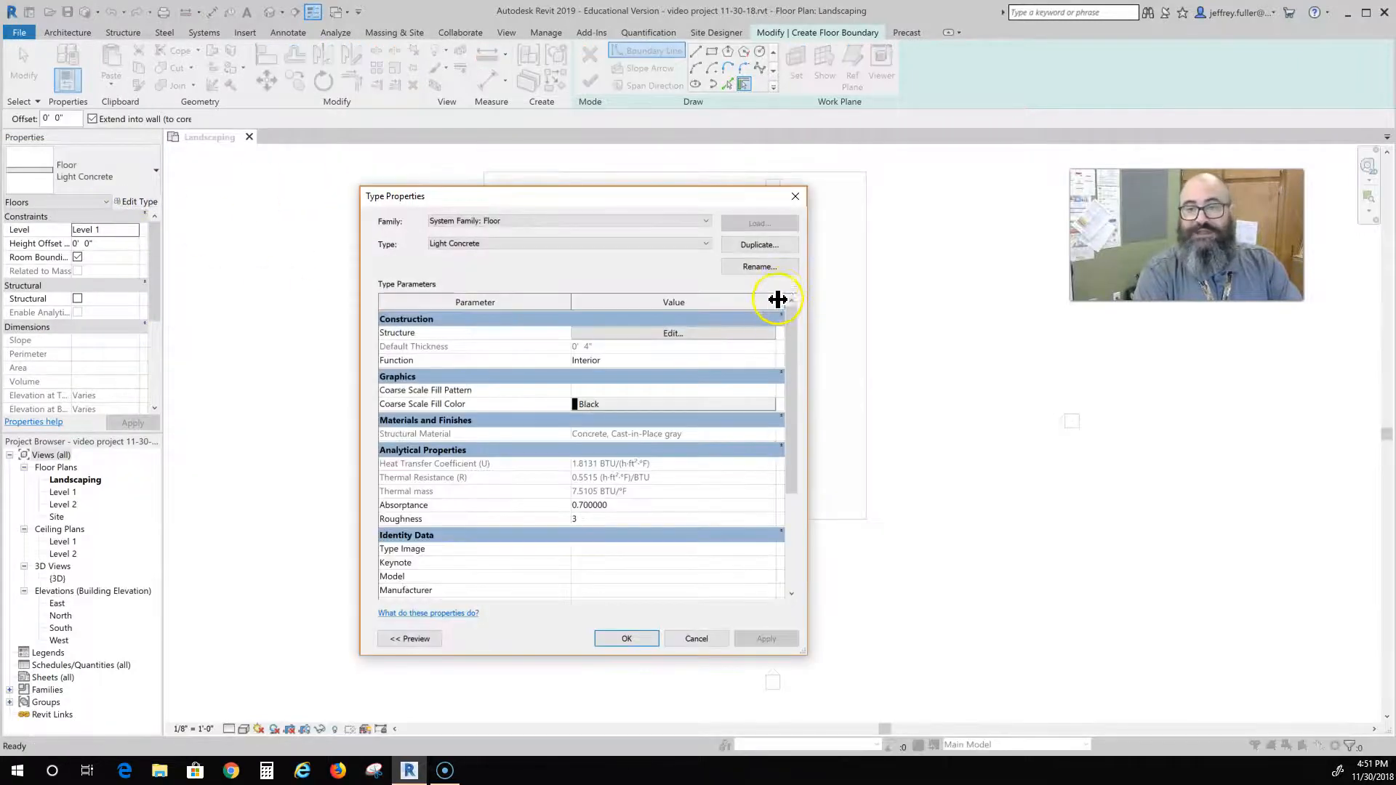
left_click(756, 244)
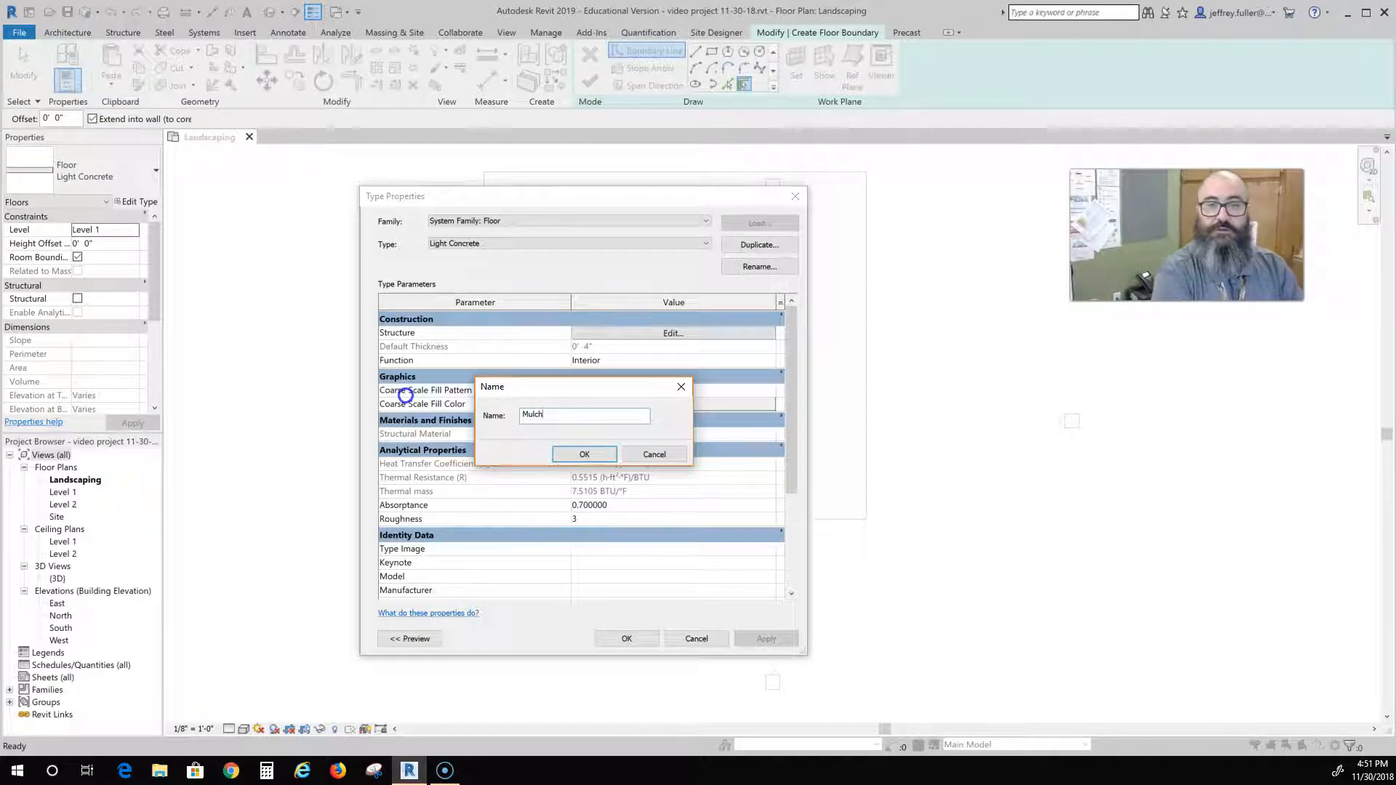
left_click(579, 454)
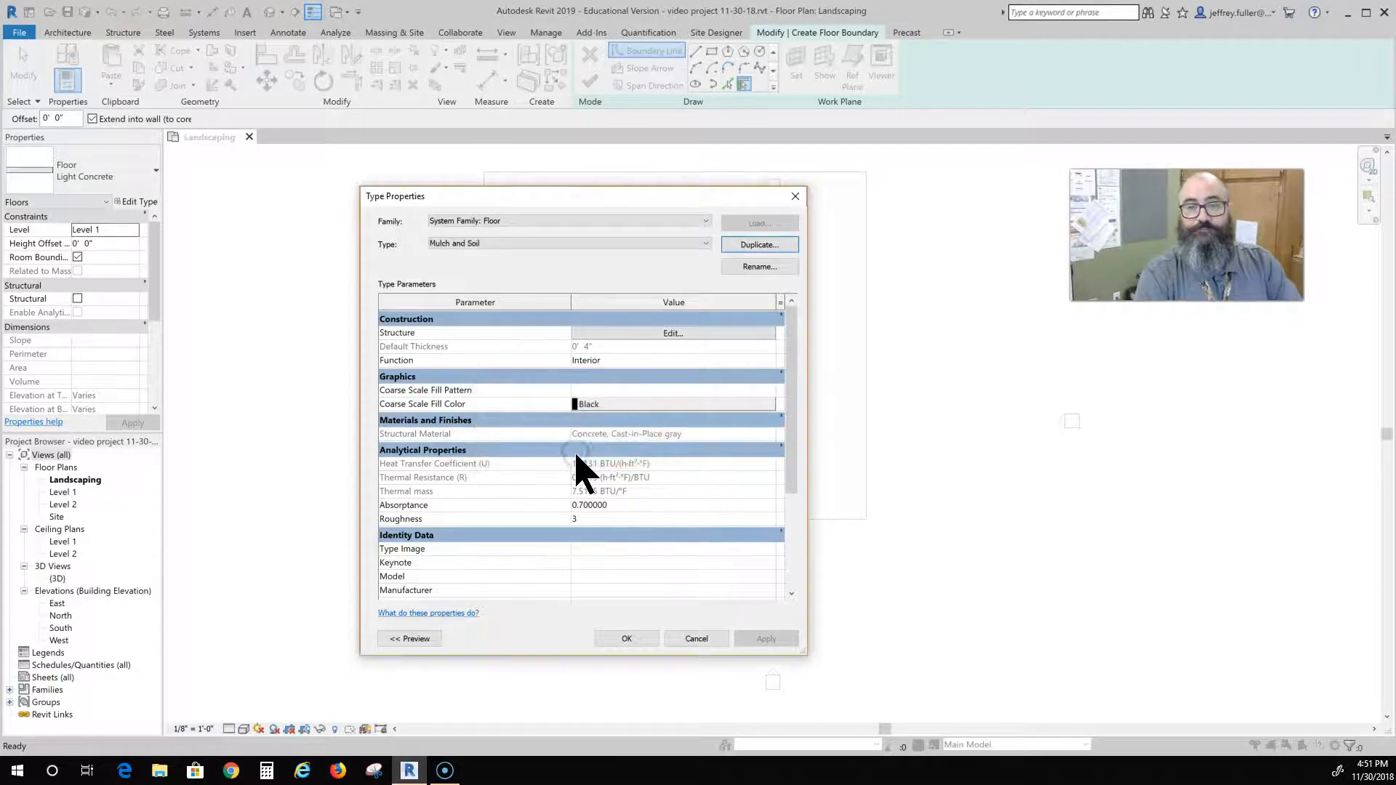
- Change the structure layer's material of the Mulch and Soil floor type to Earth and accept the type properties
left_click(676, 335)
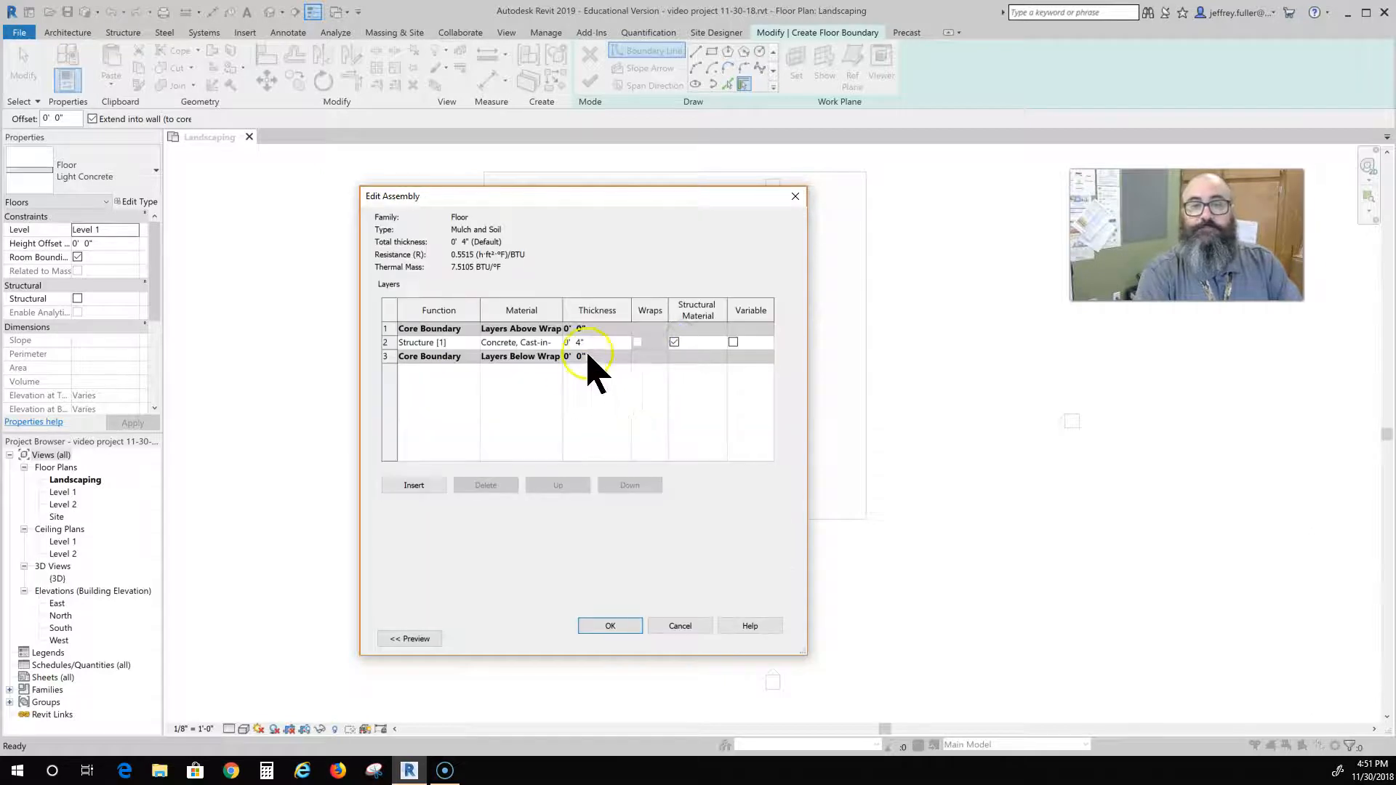
left_click(531, 413)
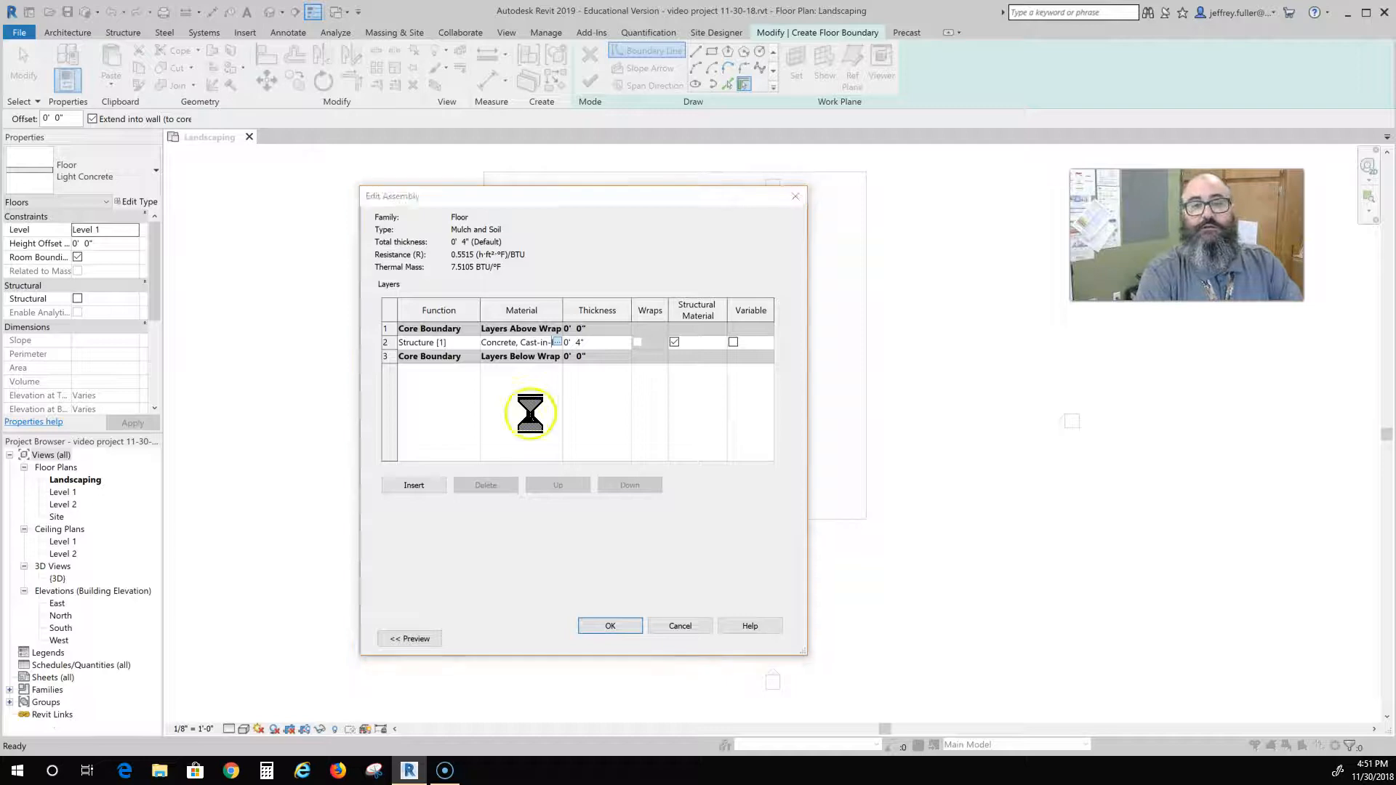
scroll(410, 407, "down", 8)
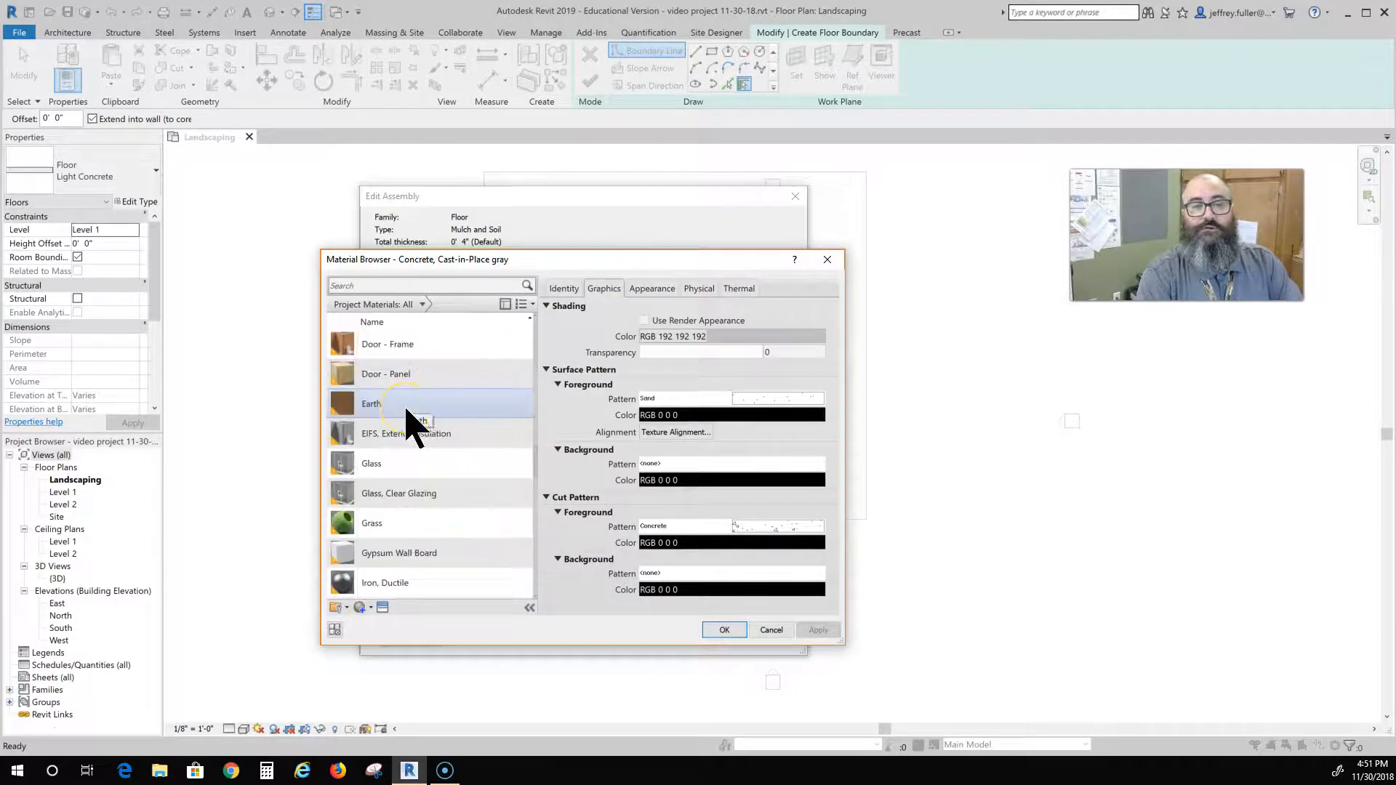
left_click(405, 411)
left_click(724, 629)
left_click(579, 505)
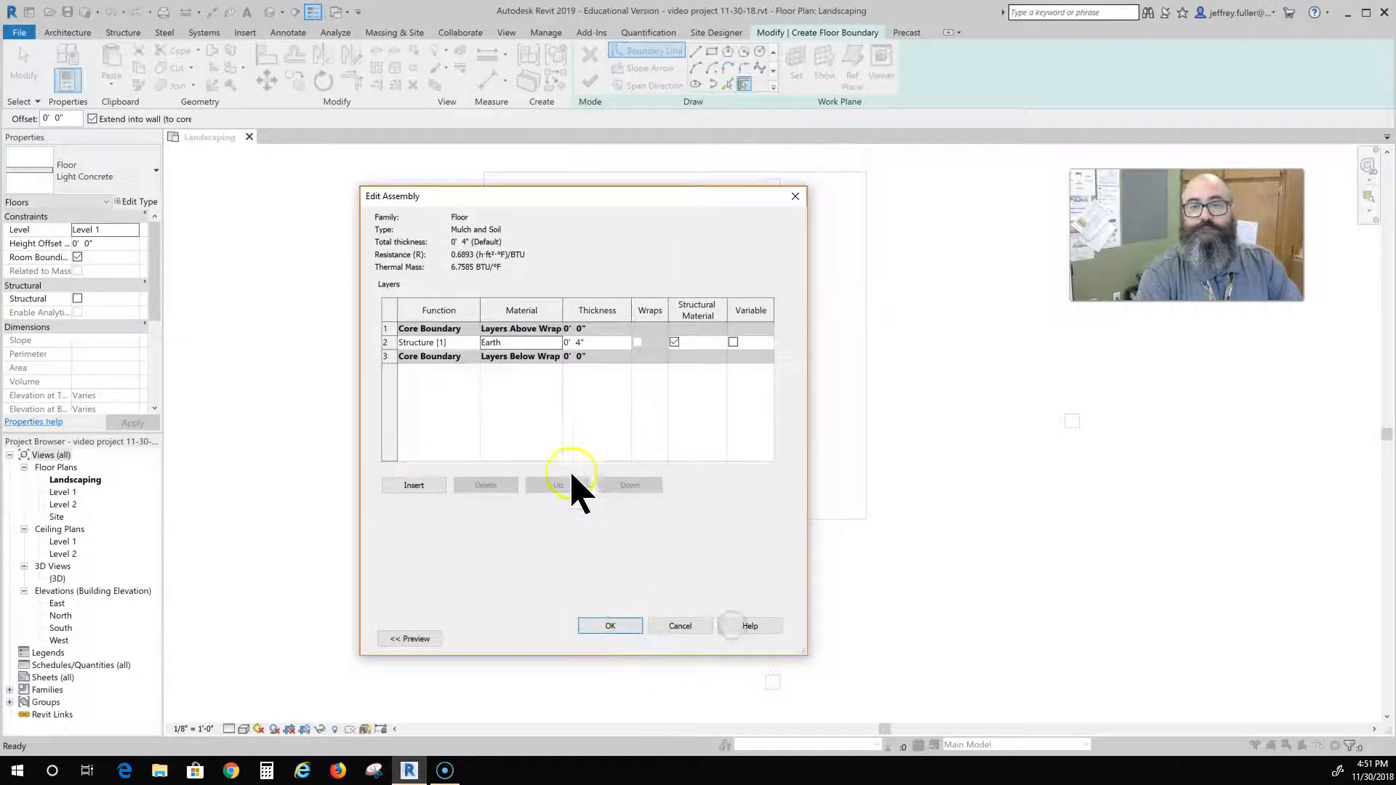
left_click(610, 626)
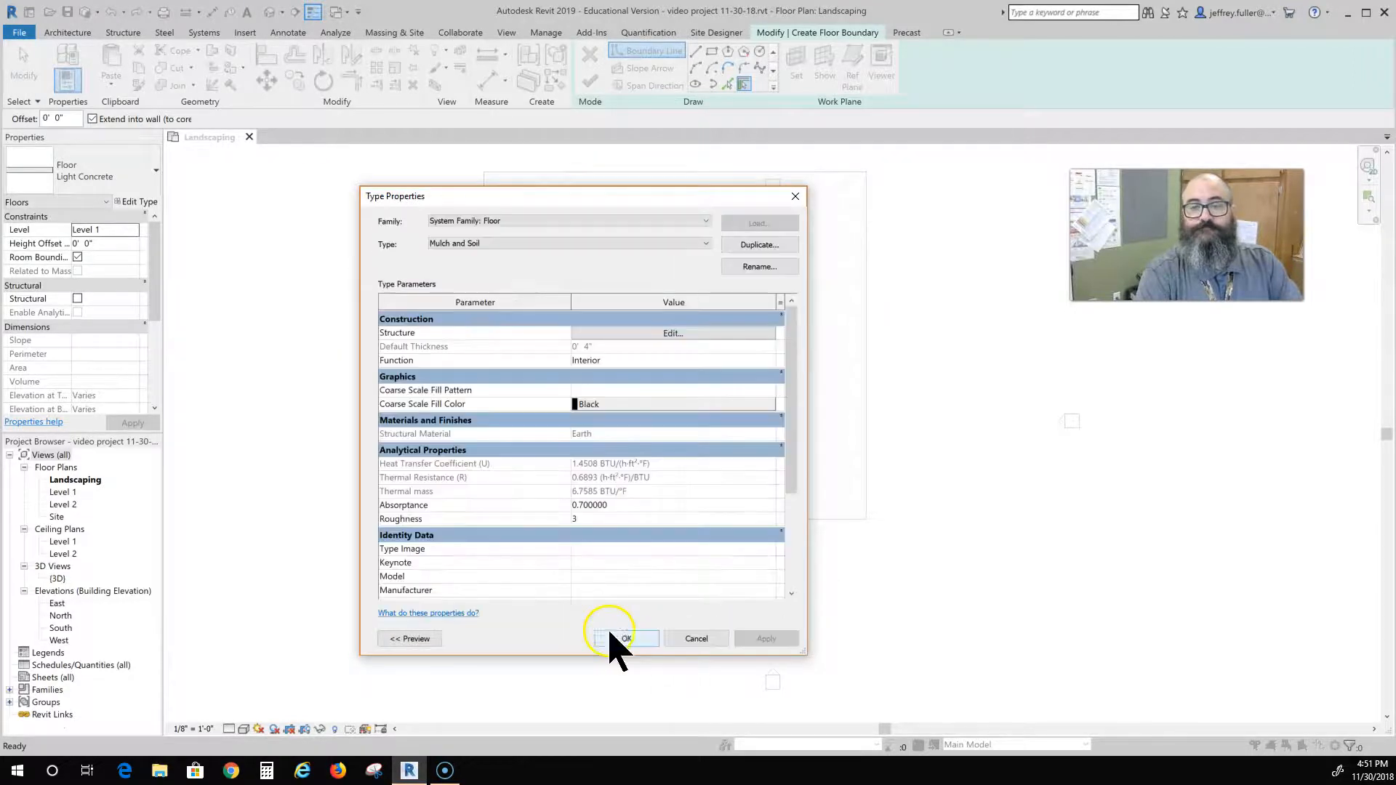
left_click(628, 638)
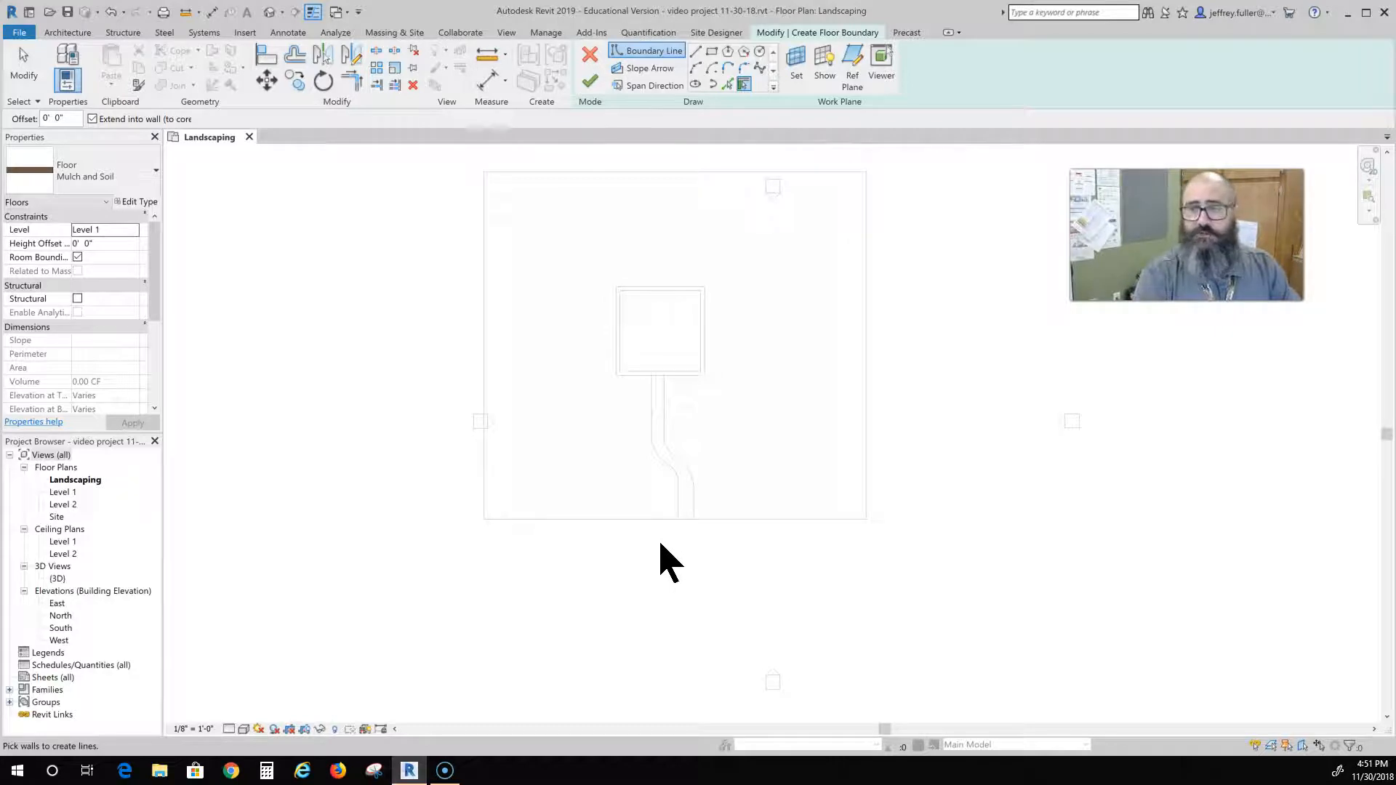
- Draw a straight floor boundary line from the house's front wall down along the right edge of the walkway
scroll(661, 405, "up", 4)
mouse_move(660, 405)
middle_mouse_down()
mouse_move(664, 497)
mouse_move(679, 514)
middle_mouse_up()
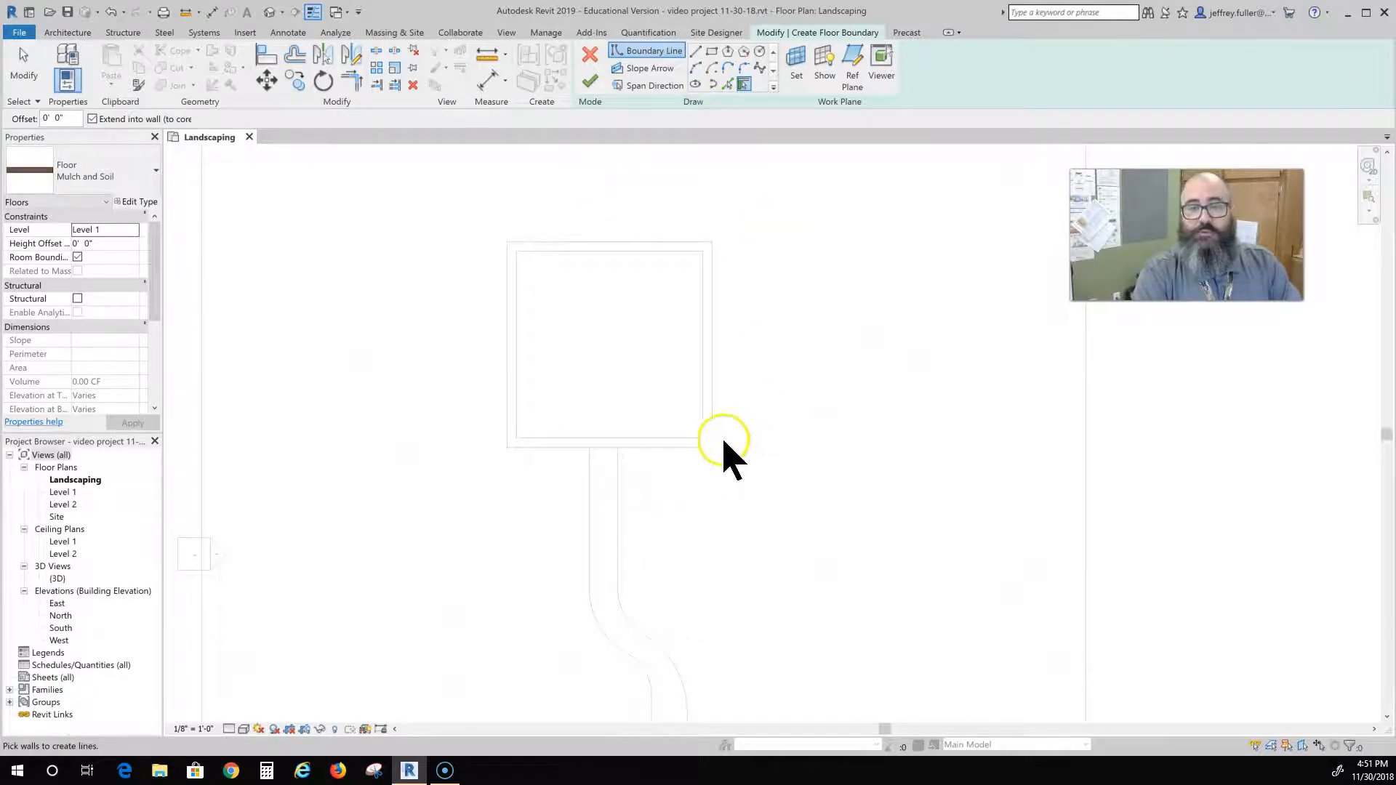
left_click(695, 51)
left_click(617, 549)
scroll(623, 474, "up", 5)
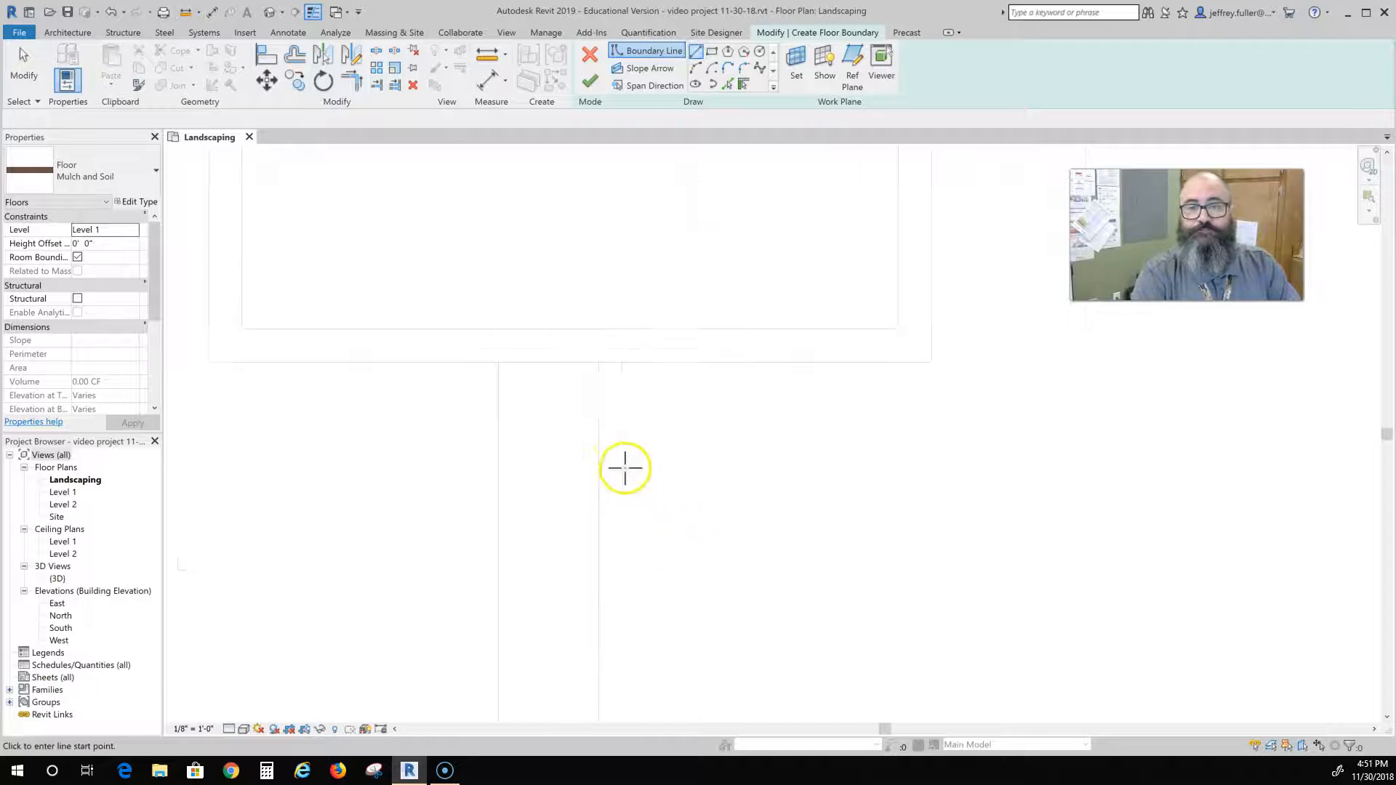
left_click(598, 362)
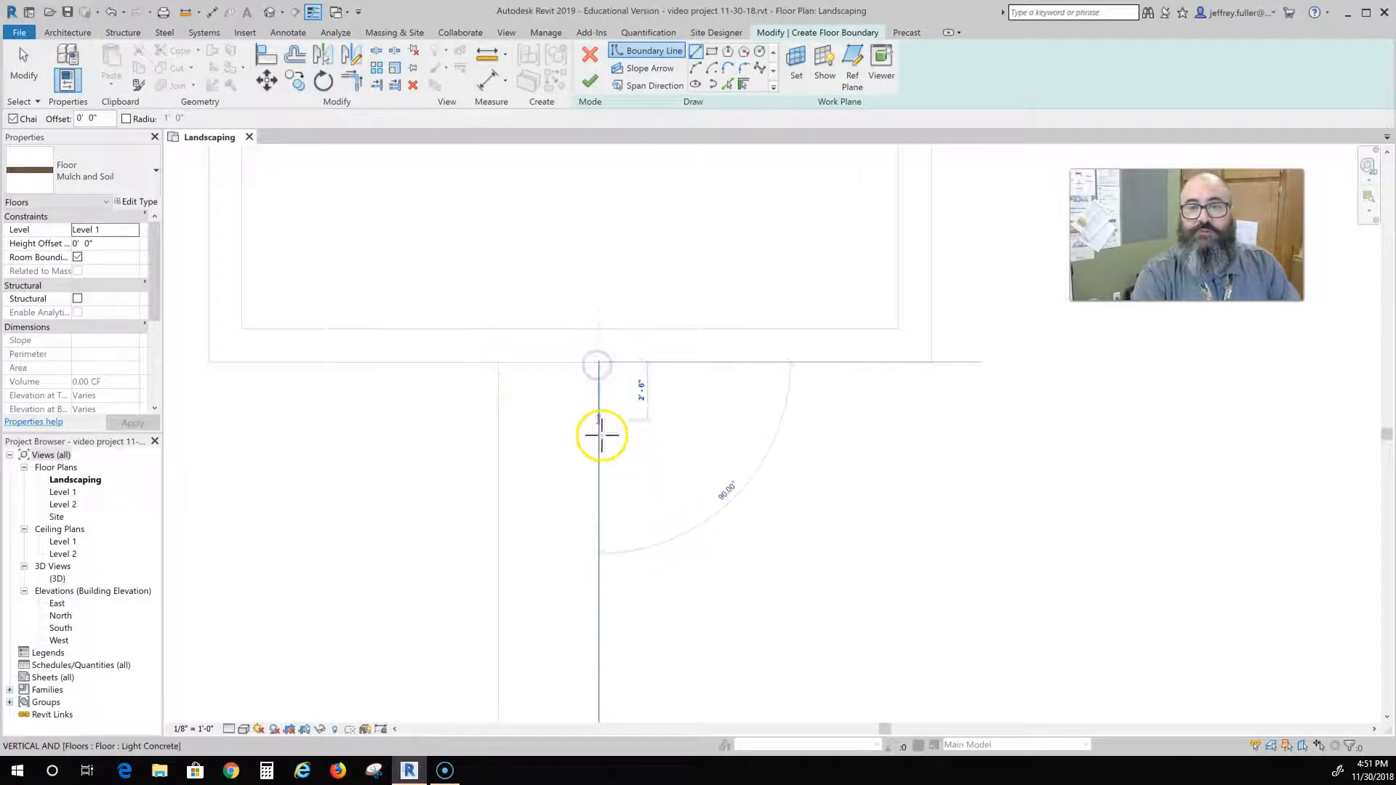
left_click(598, 536)
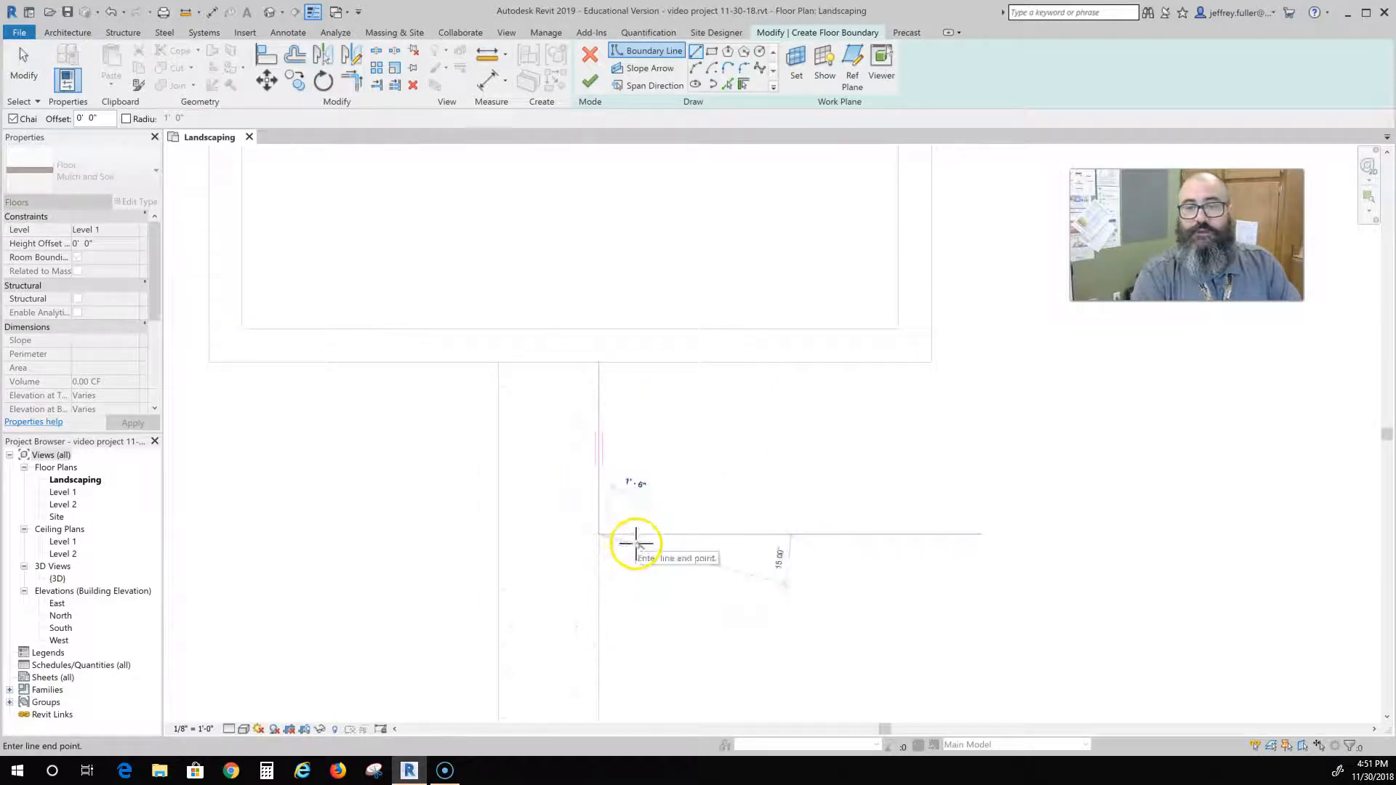
key("Escape")
key("Escape")
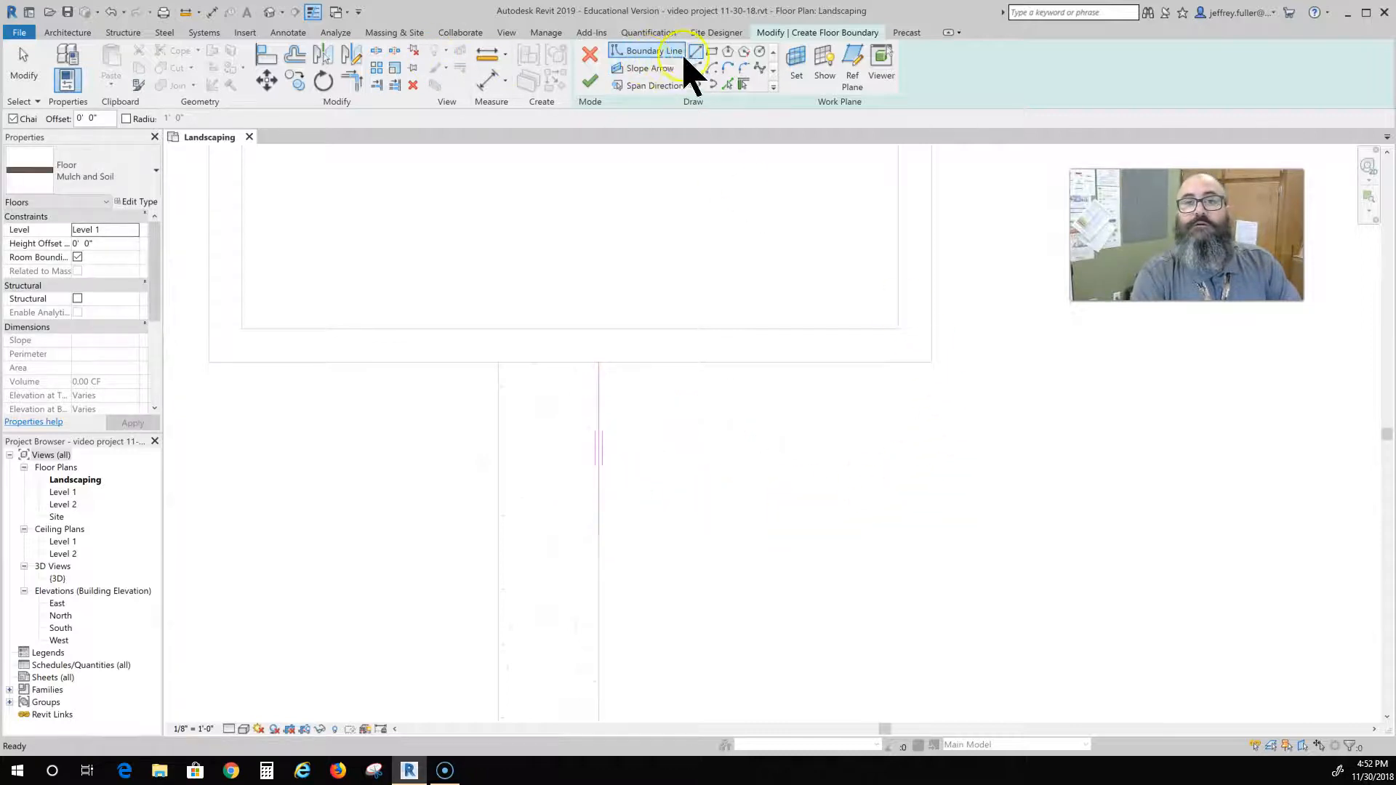
- Draw boundary lines from the house's lower right corner, about 2' down and about 7'-6" horizontally toward the walkway
left_click(694, 51)
left_click(934, 359)
left_click(931, 422)
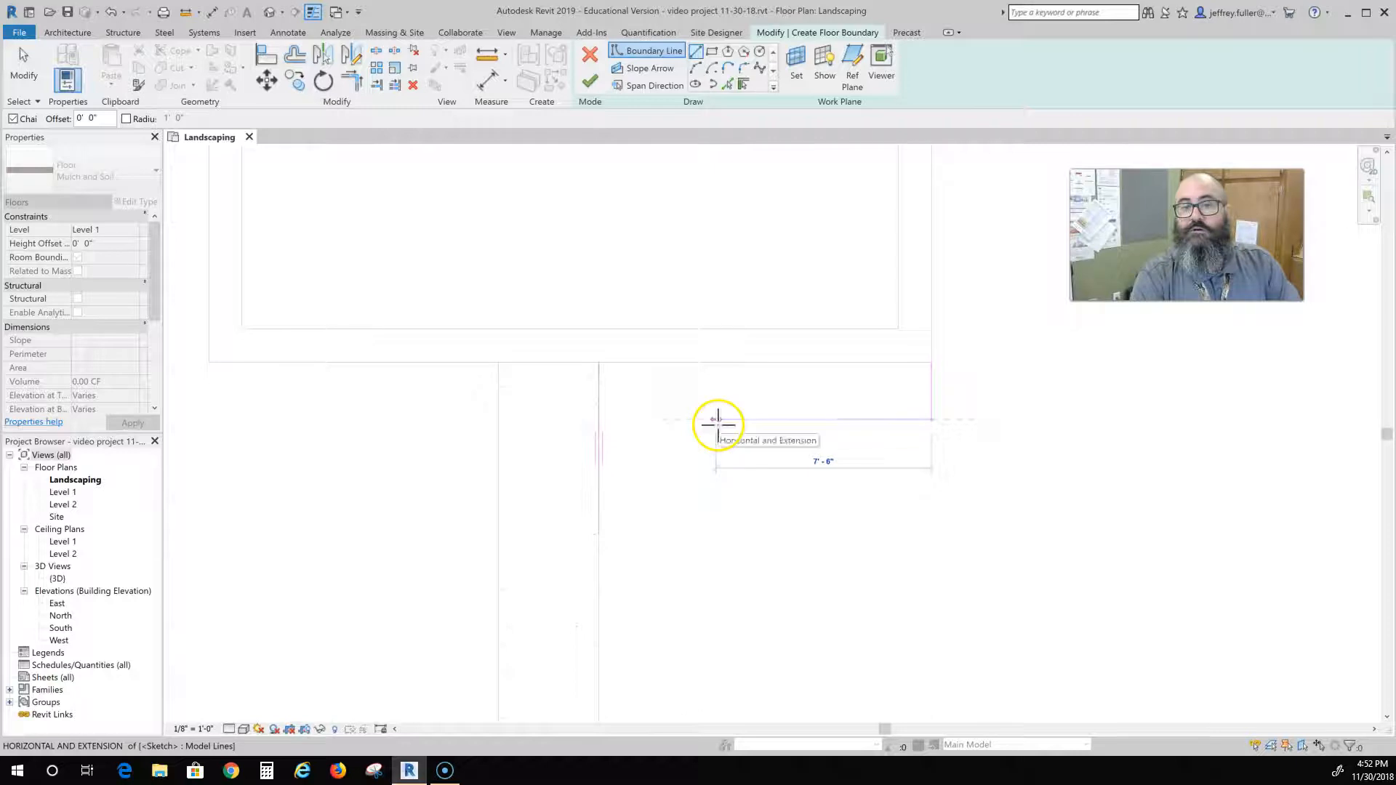
left_click(716, 420)
key("Escape")
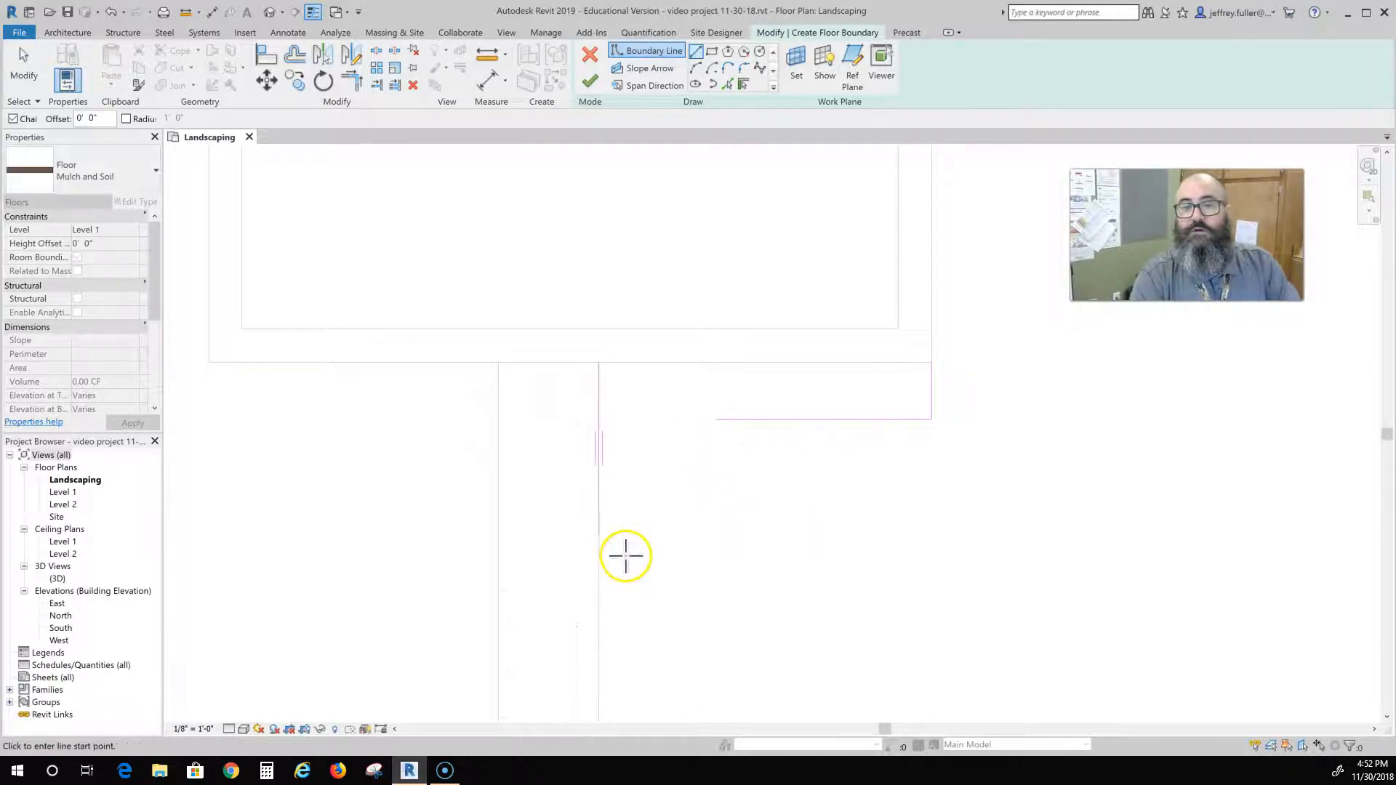
key("Escape")
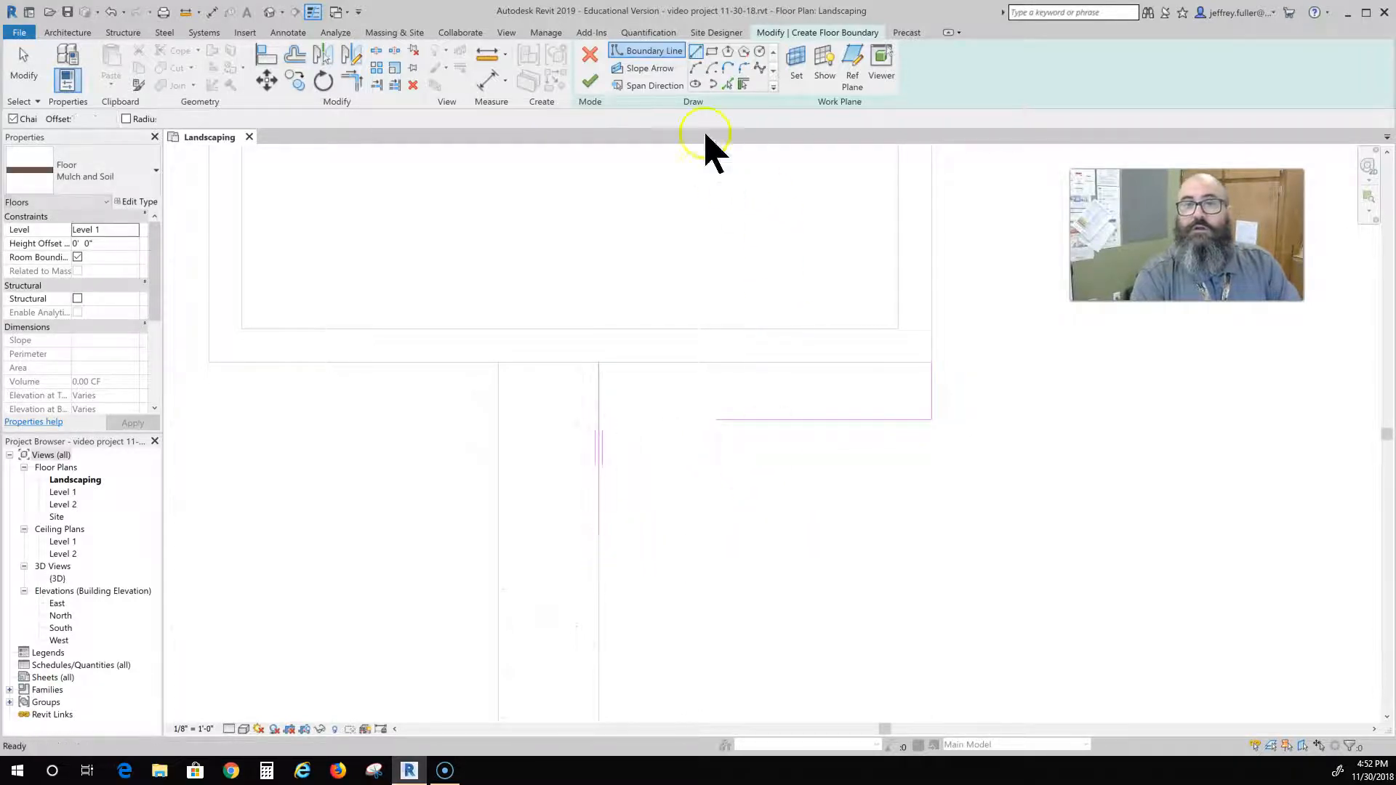
- Connect the horizontal boundary line to the lower end of the walkway line with an arc of about 4'-1" radius
left_click(695, 68)
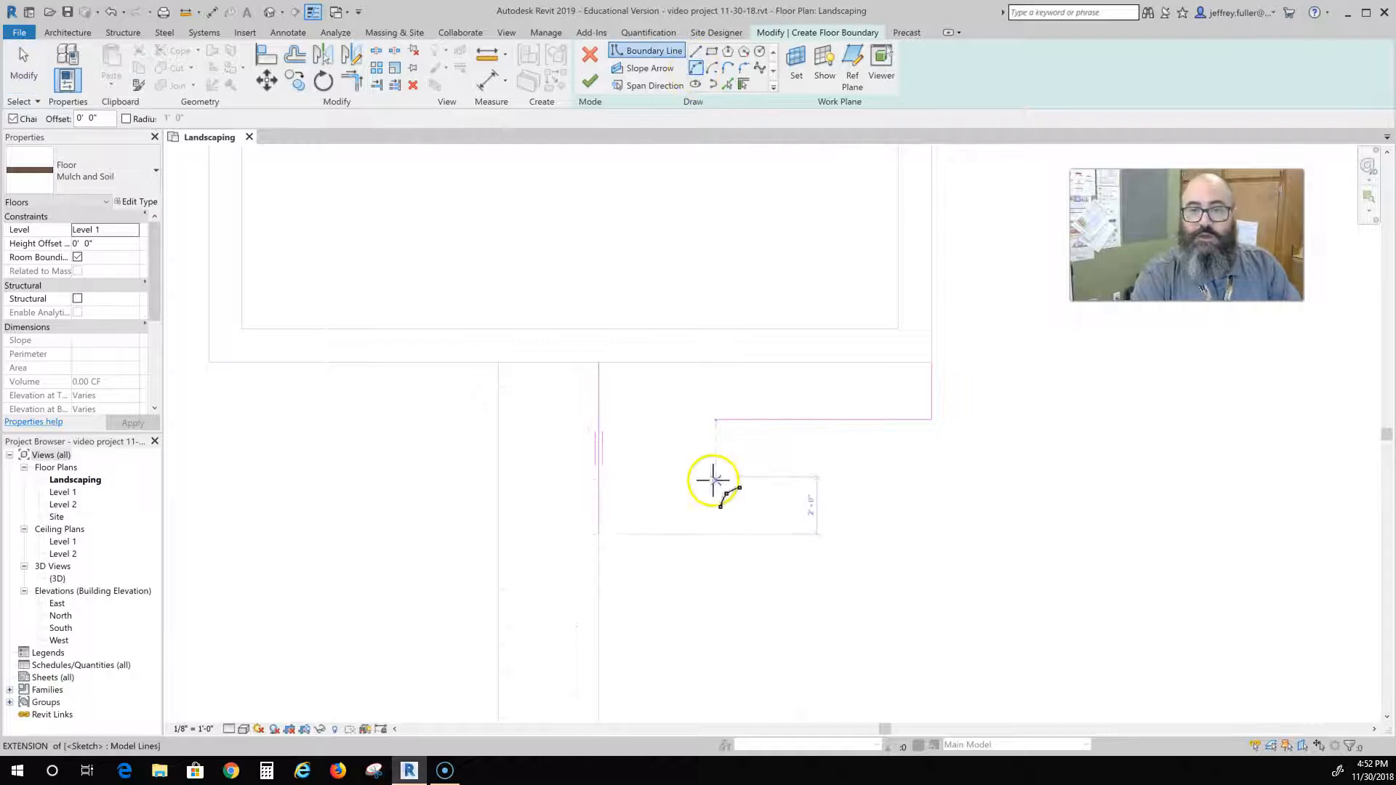
left_click(713, 420)
left_click(599, 536)
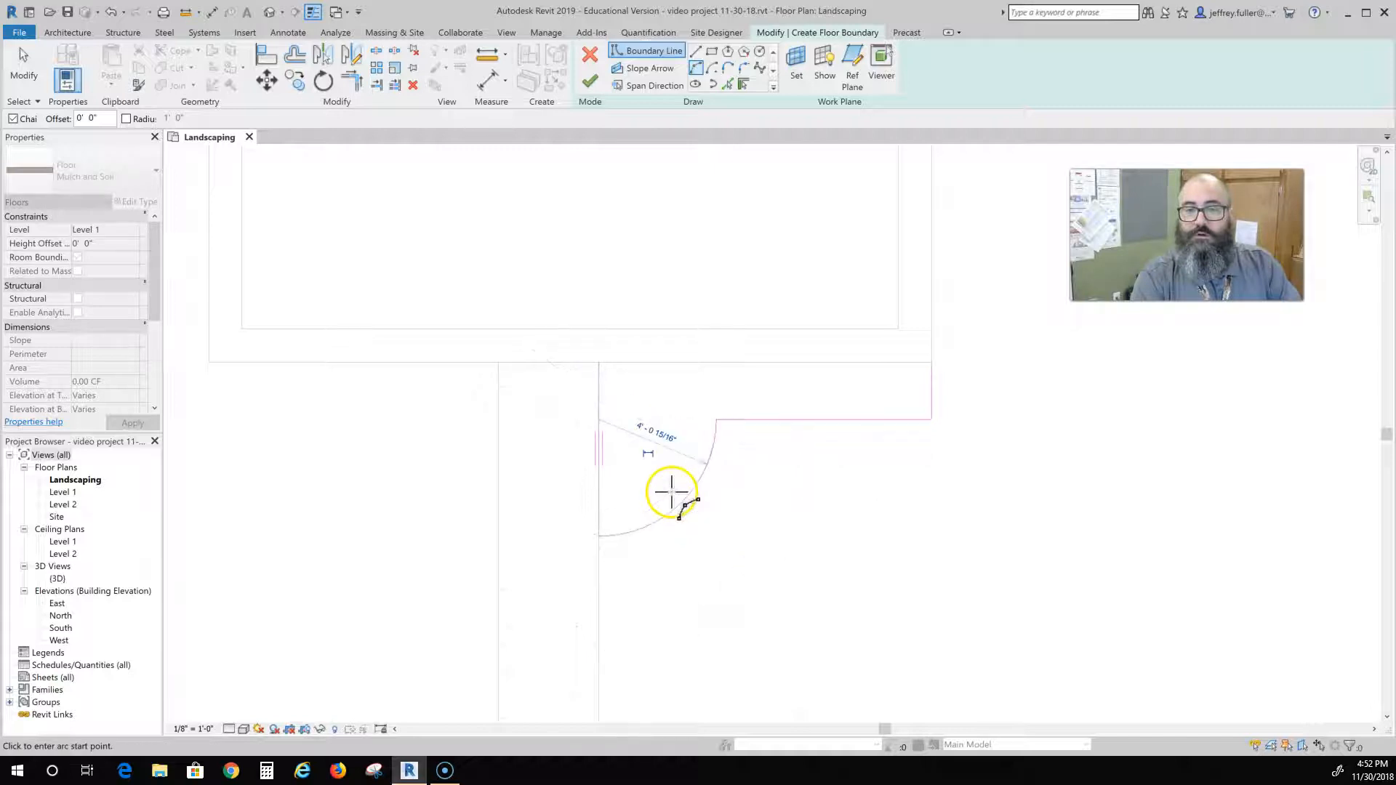
left_click(670, 490)
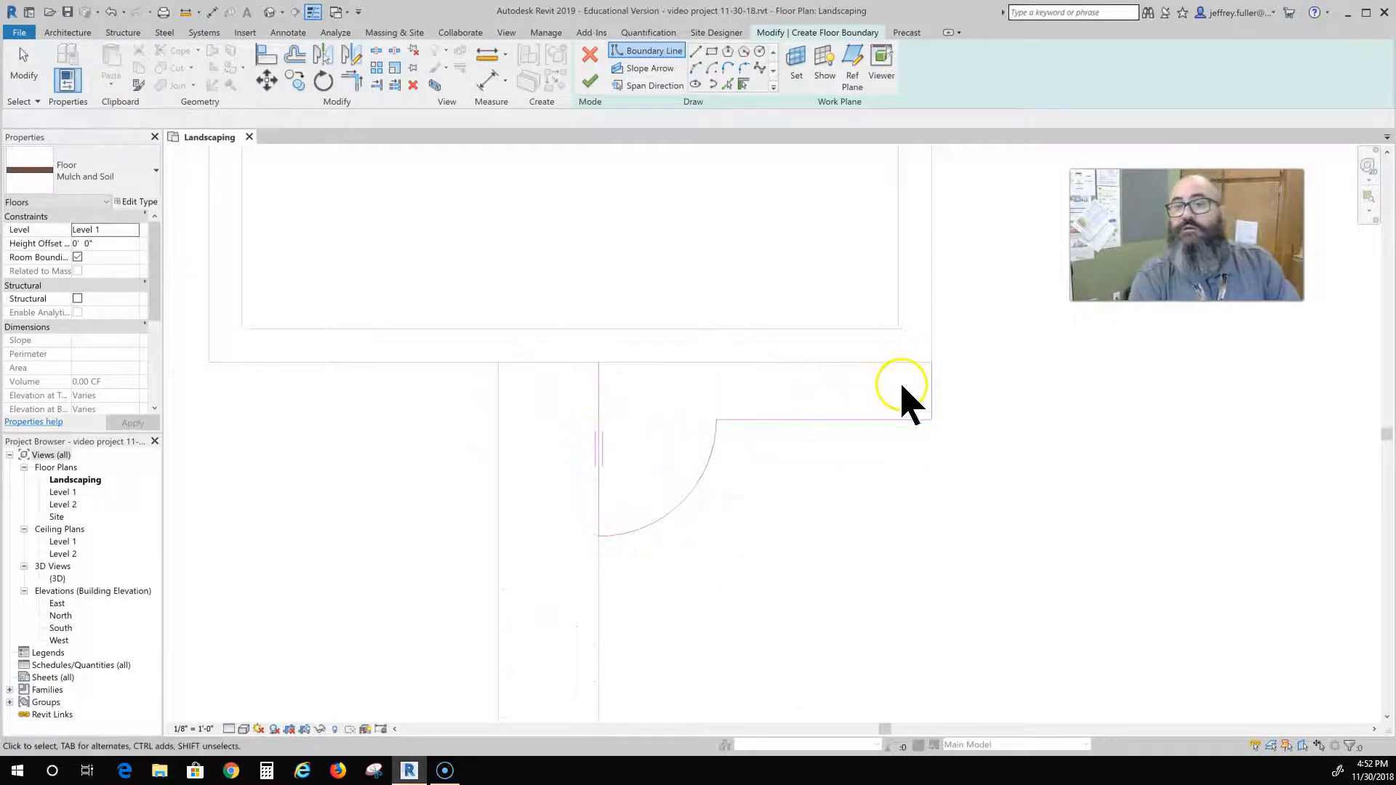
key("Escape")
- Fillet the bed's outer corner at about 2' radius and round the junction between the horizontal line and the arc
left_click(745, 68)
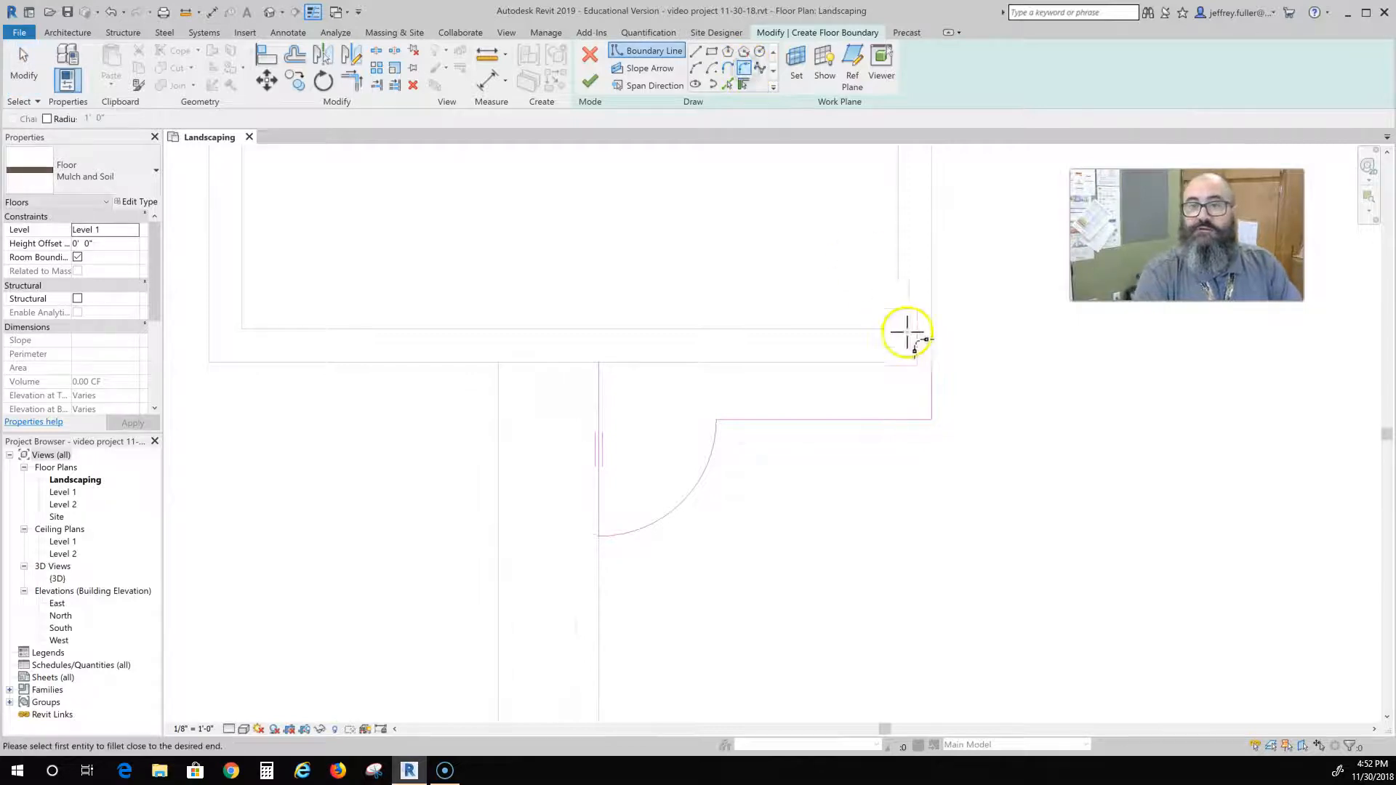
left_click(916, 420)
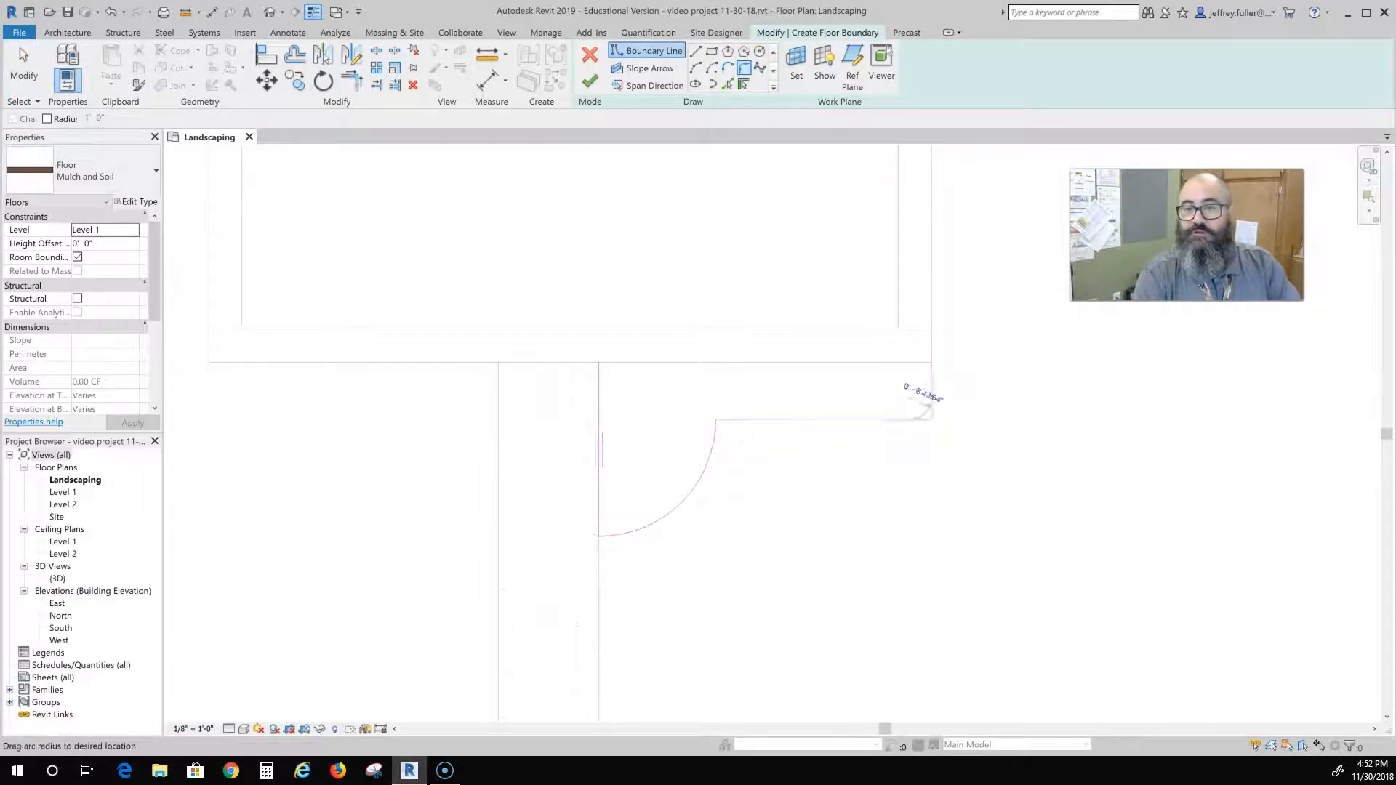
left_click(917, 409)
left_click(738, 419)
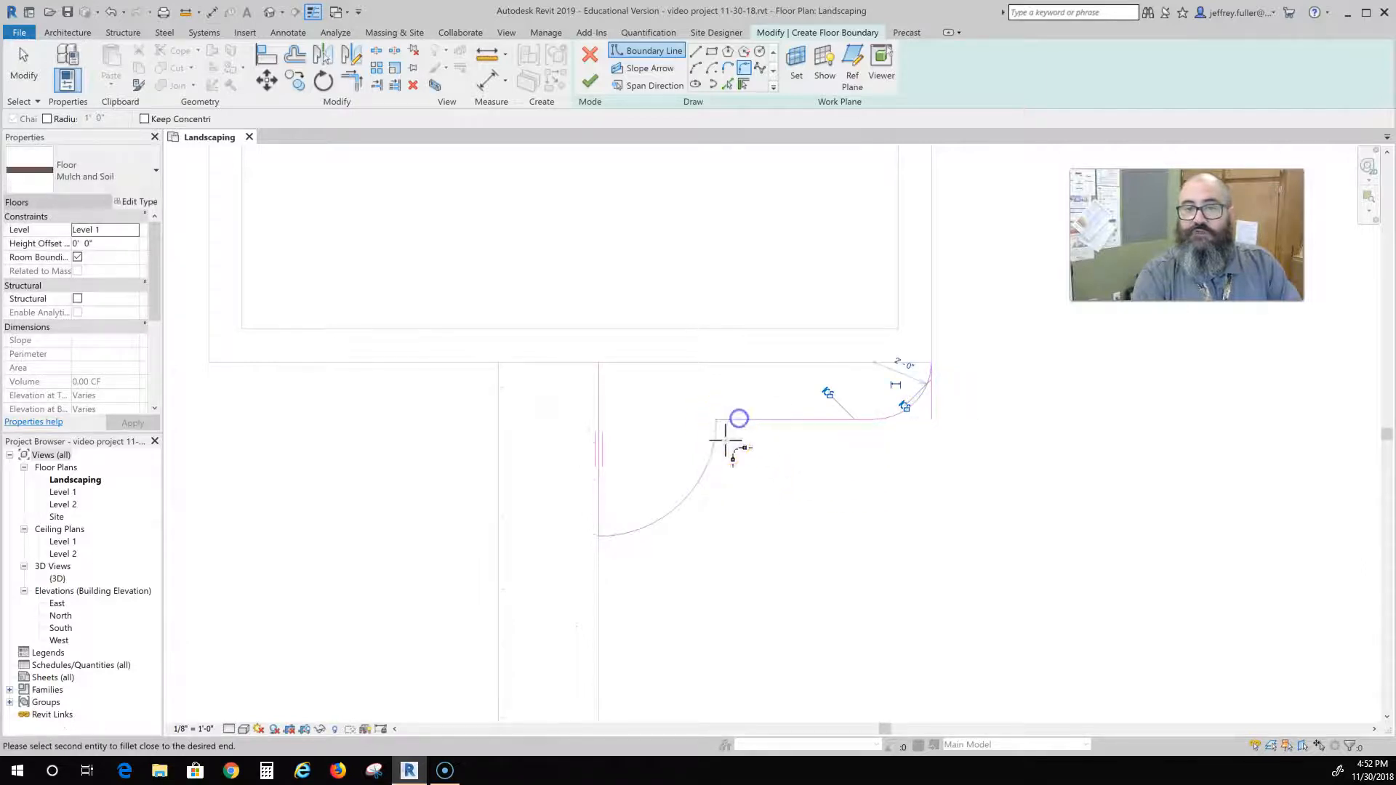
left_click(718, 441)
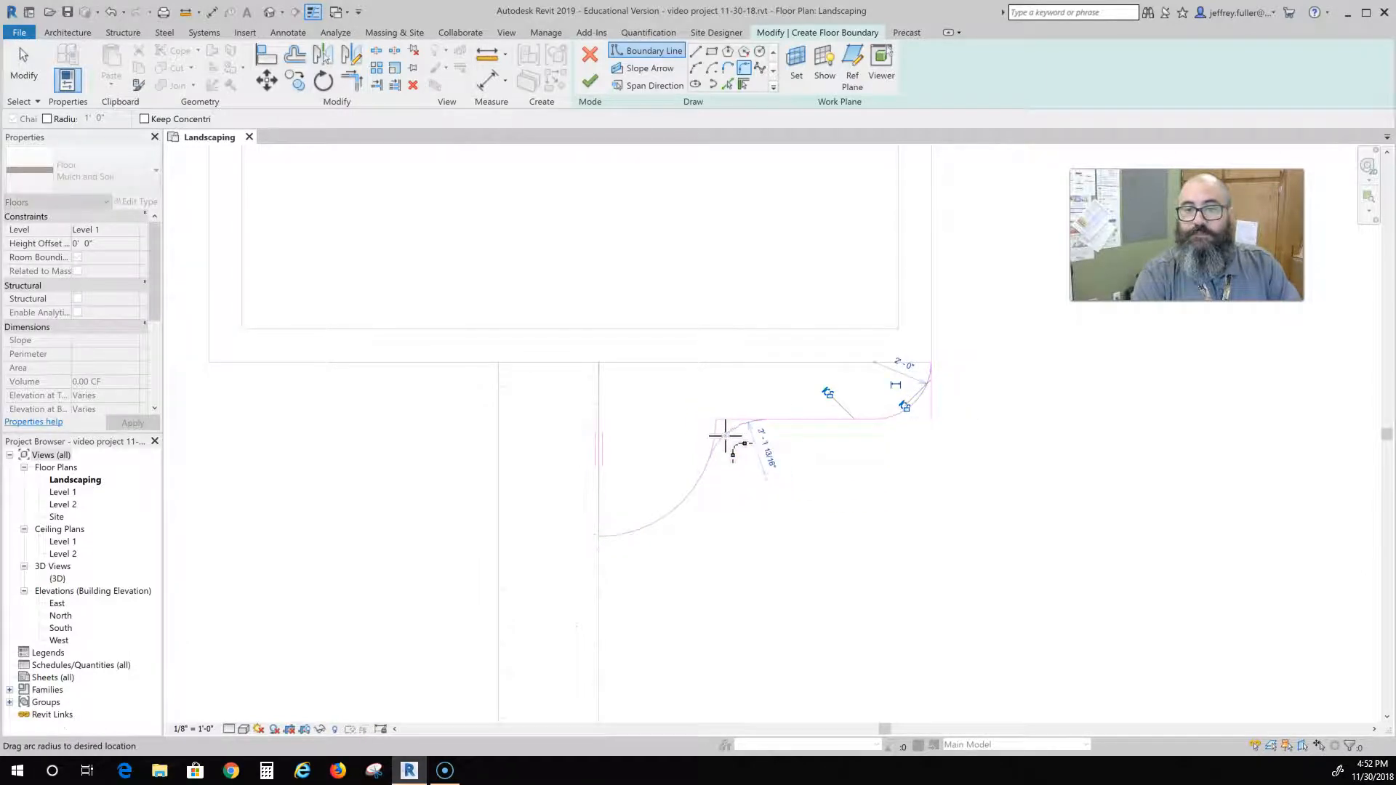
left_click(727, 432)
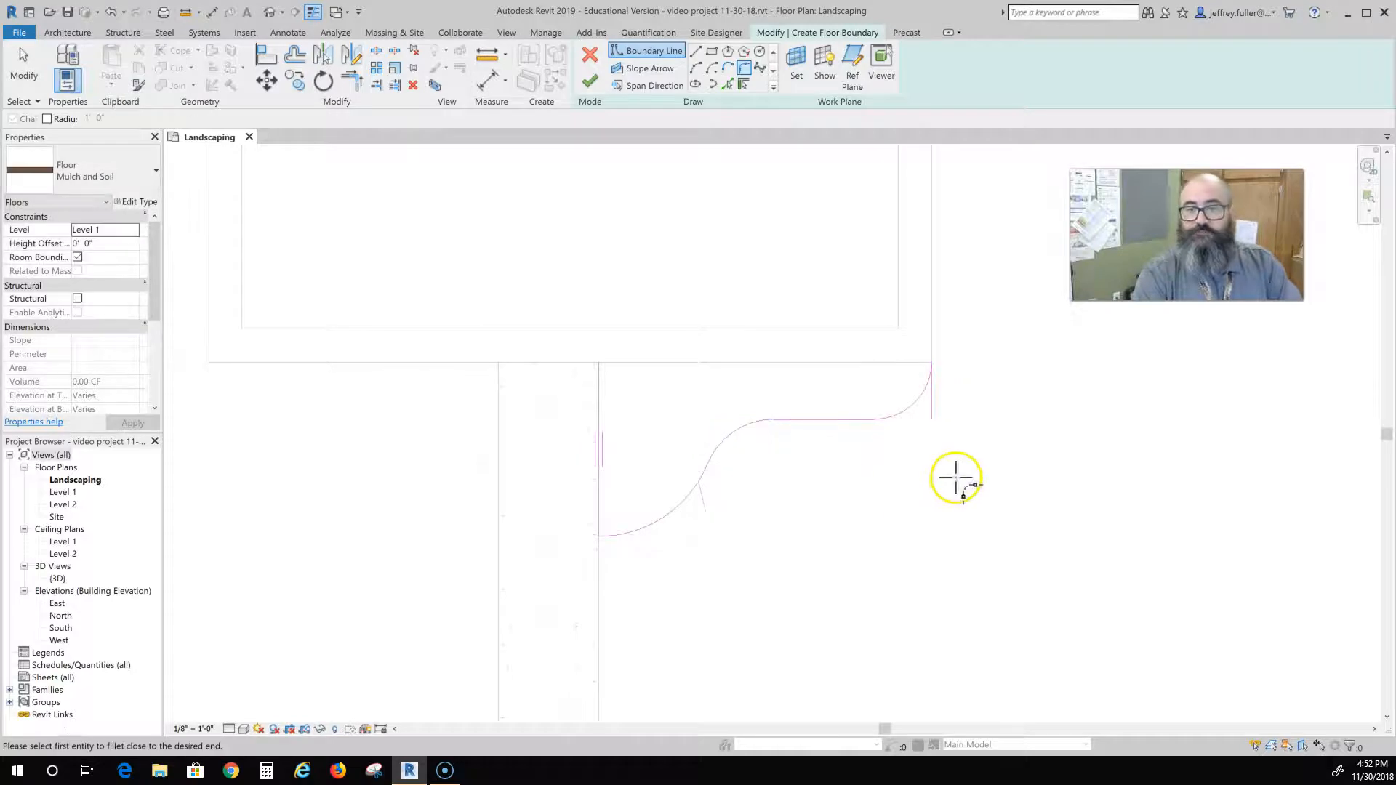
scroll(909, 517, "down", 1)
key("Escape")
key("Escape")
- Delete the leftover vertical boundary line below the house corner, outside the outer fillet
scroll(941, 461, "up", 3)
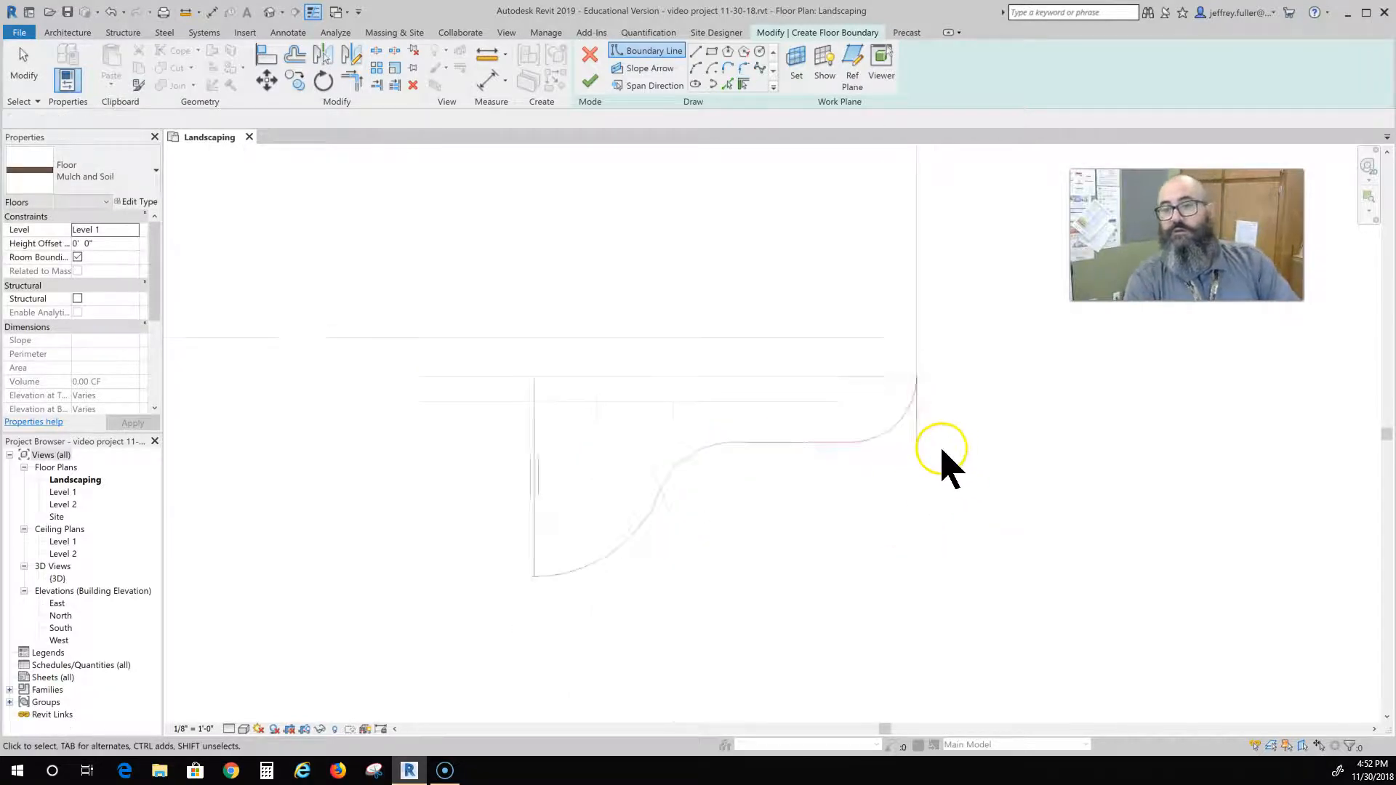
left_click(905, 426)
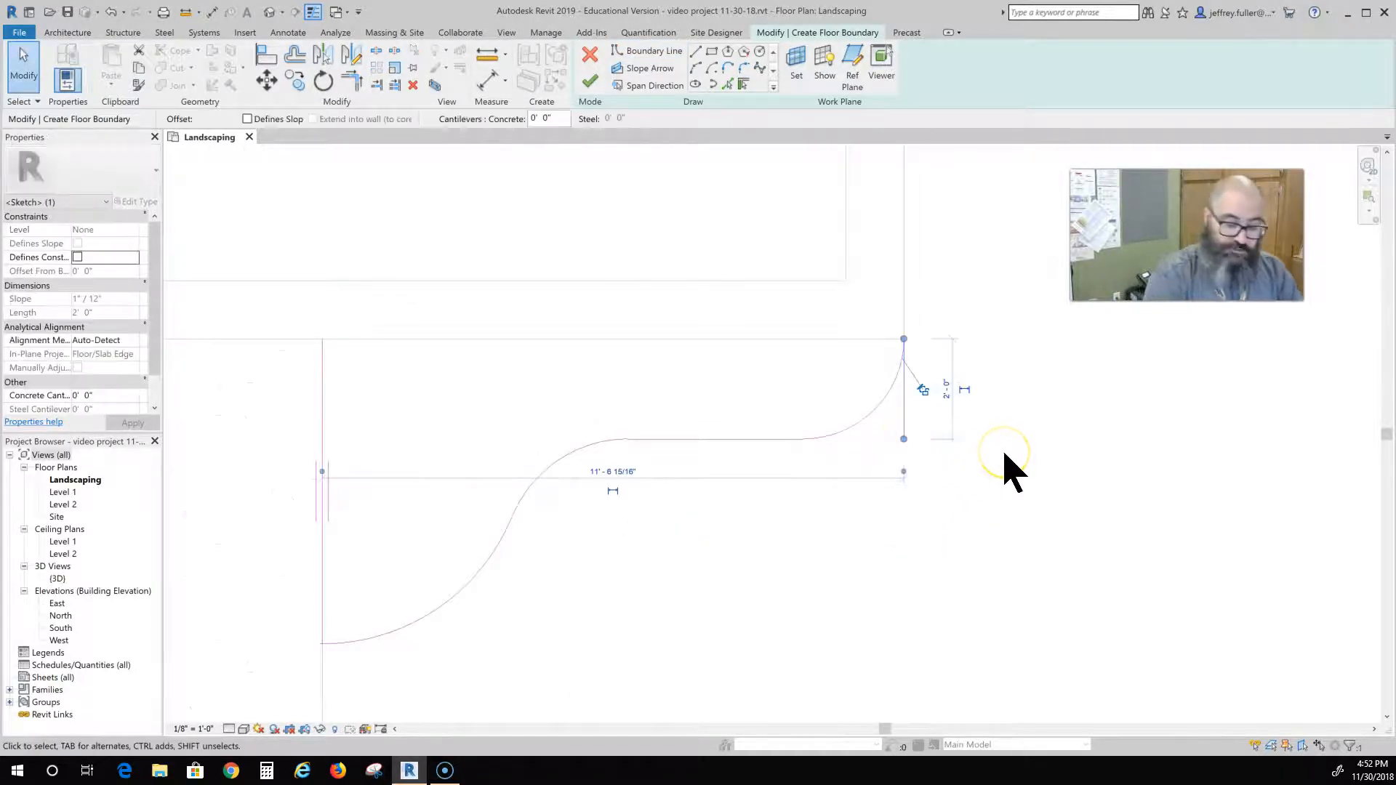
key("Delete")
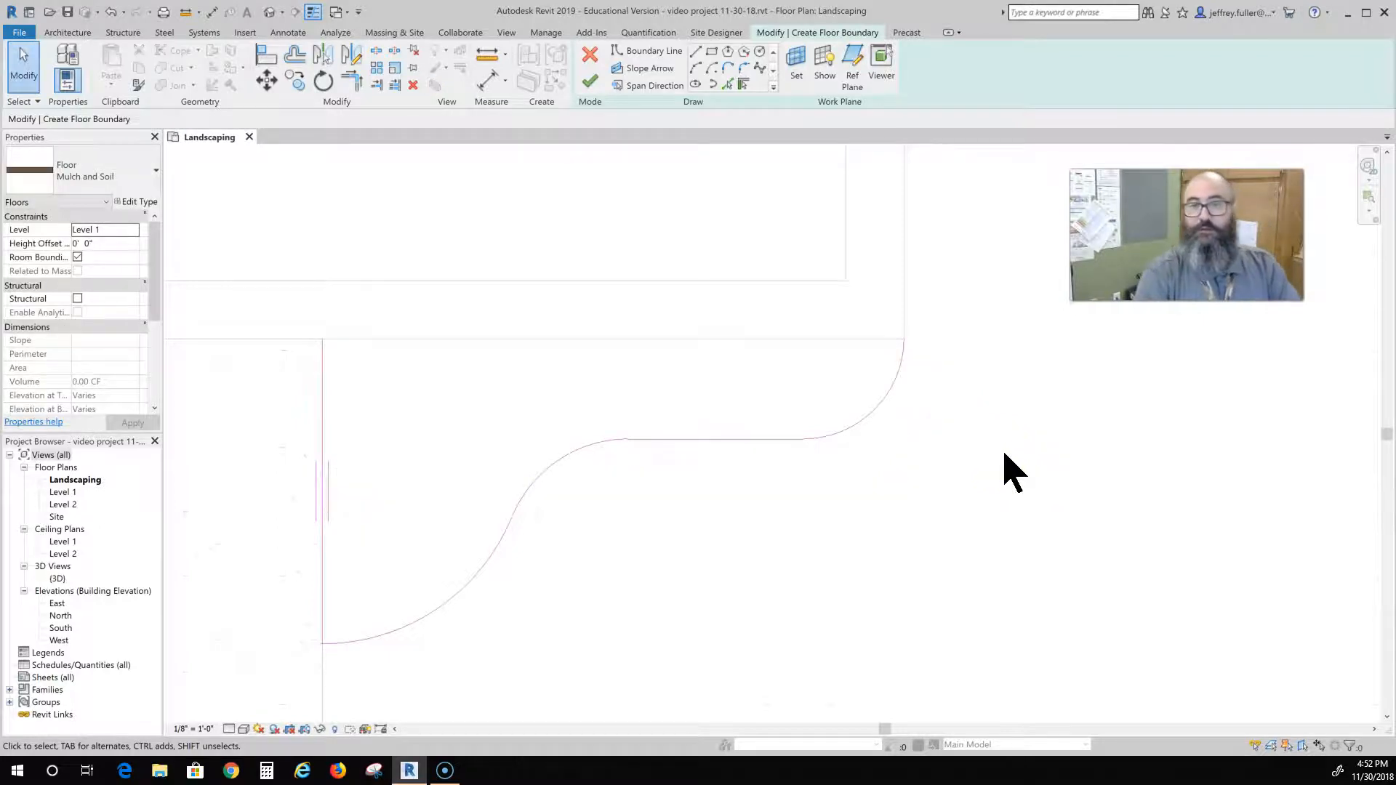
- Close the right planting bed with a boundary line along the house wall, from the walkway edge to the house corner
left_click(696, 52)
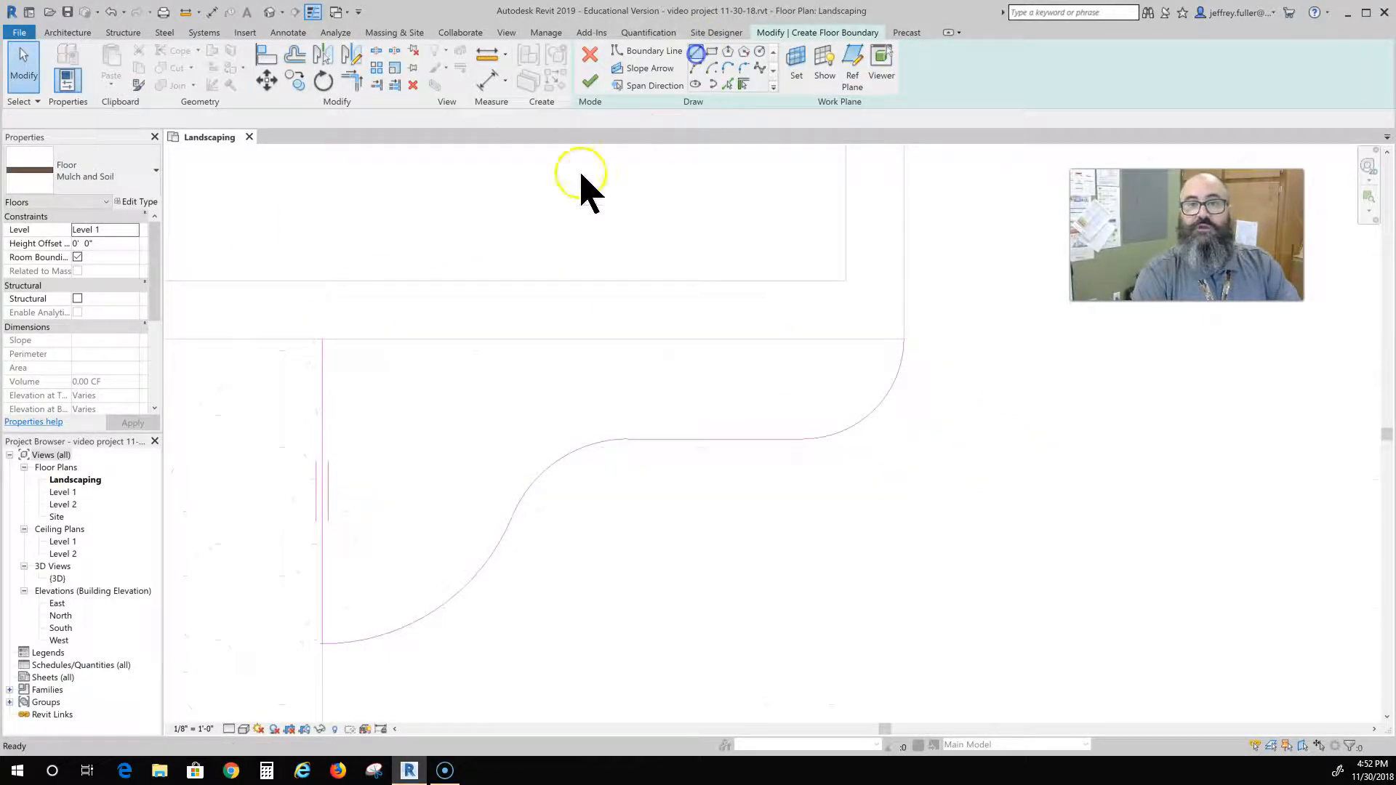
left_click(326, 338)
left_click(903, 338)
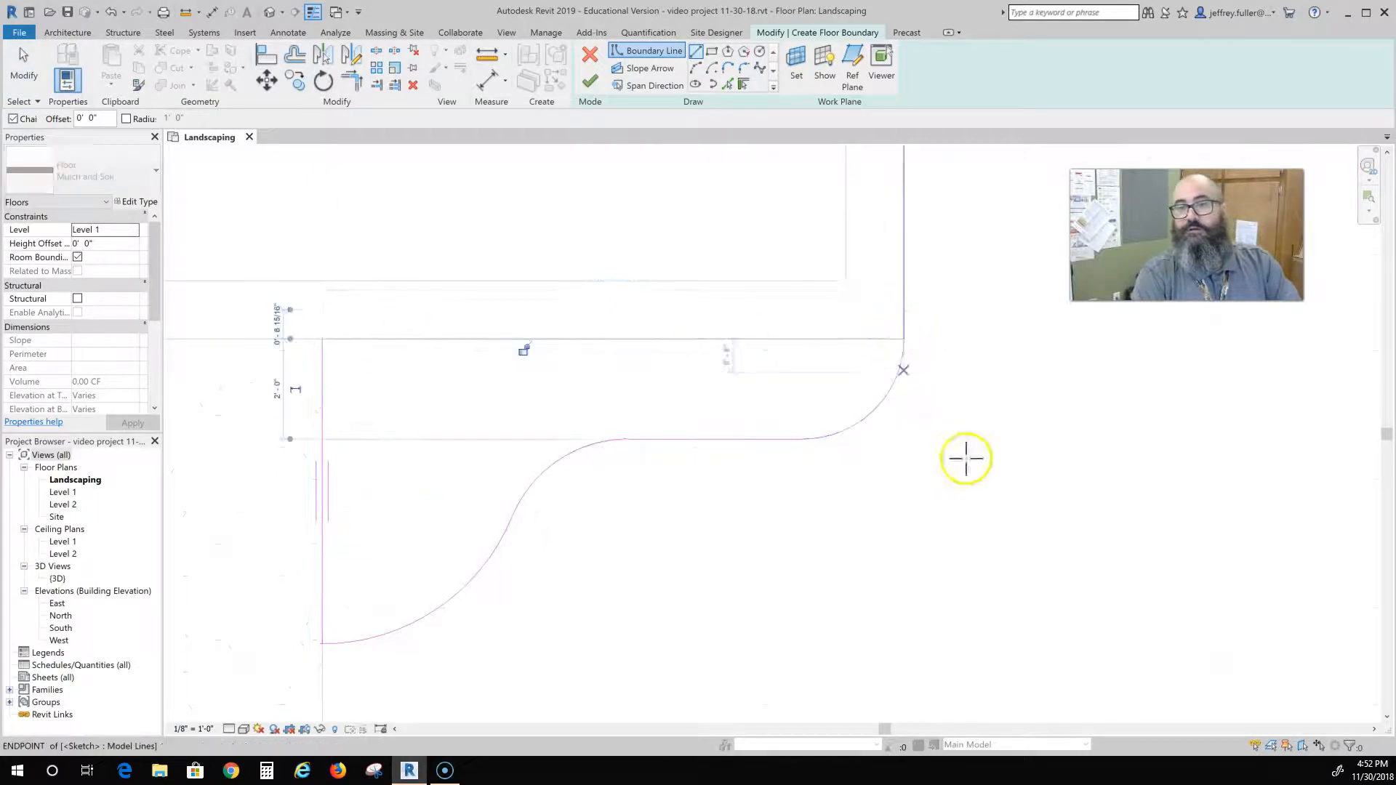
key("Escape")
scroll(804, 561, "down", 3)
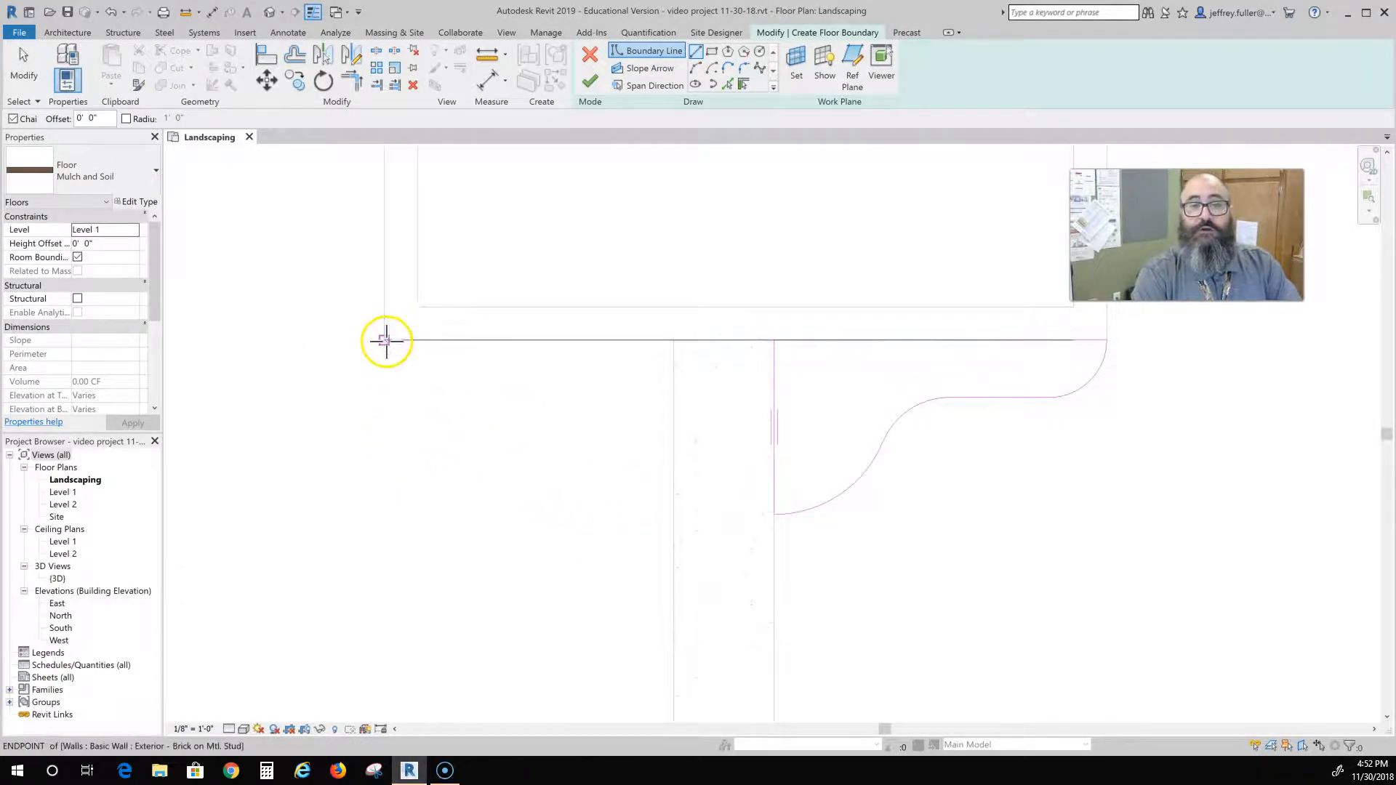
- Draw a boundary line about 6'-0" long down the walkway's left edge, starting at the house wall
left_click(673, 340)
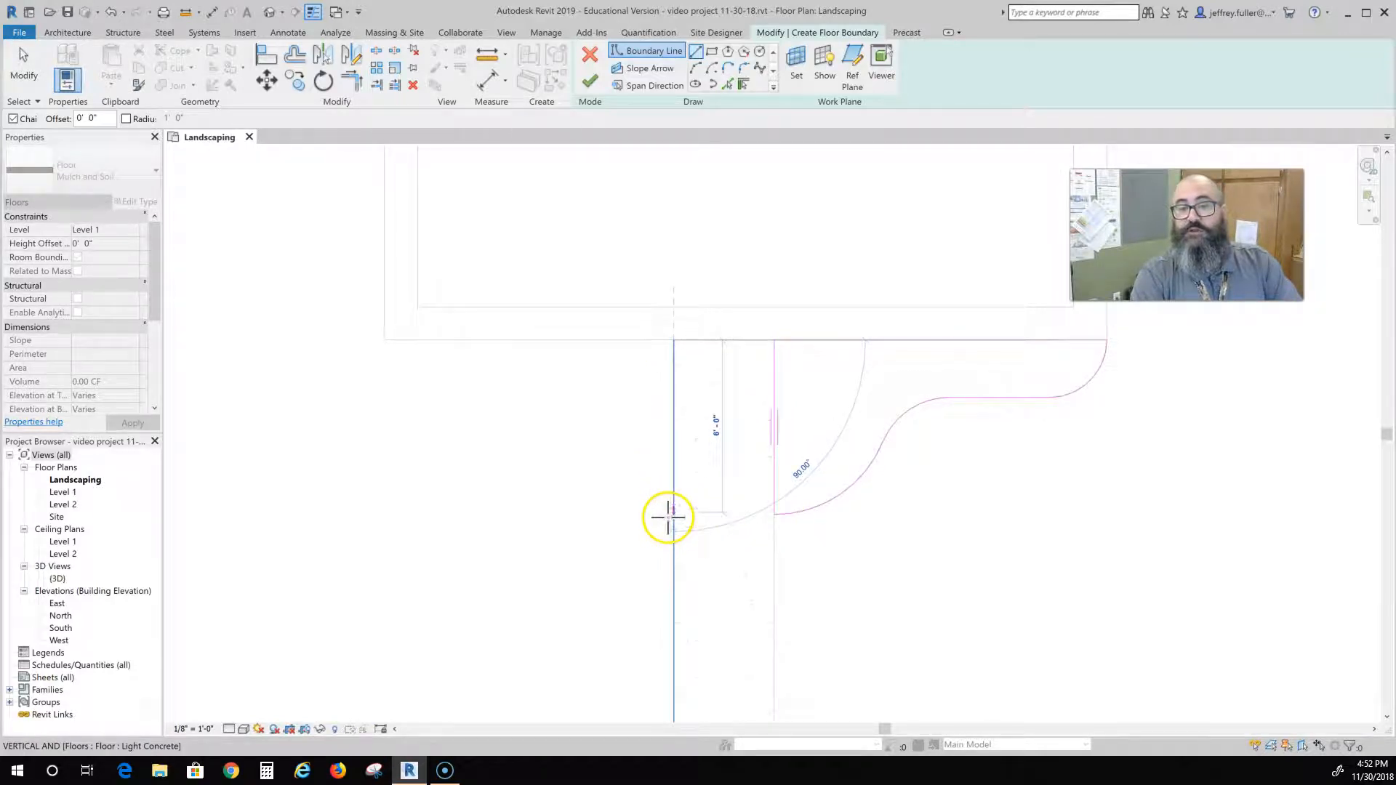
left_click(668, 517)
key("Escape")
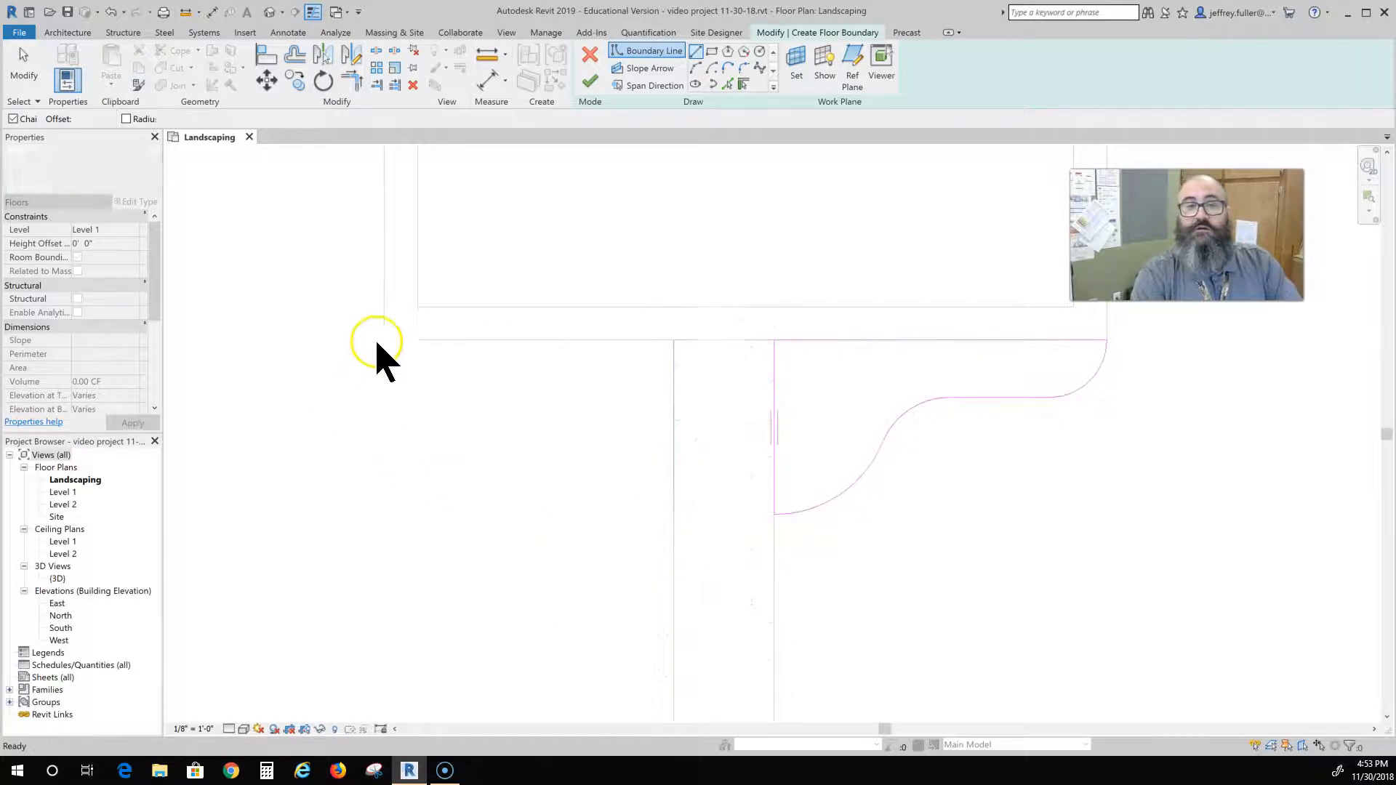
- Draw the left bed's outer boundary from the house corner straight down, continuing horizontally about halfway toward the walkway
left_click(379, 343)
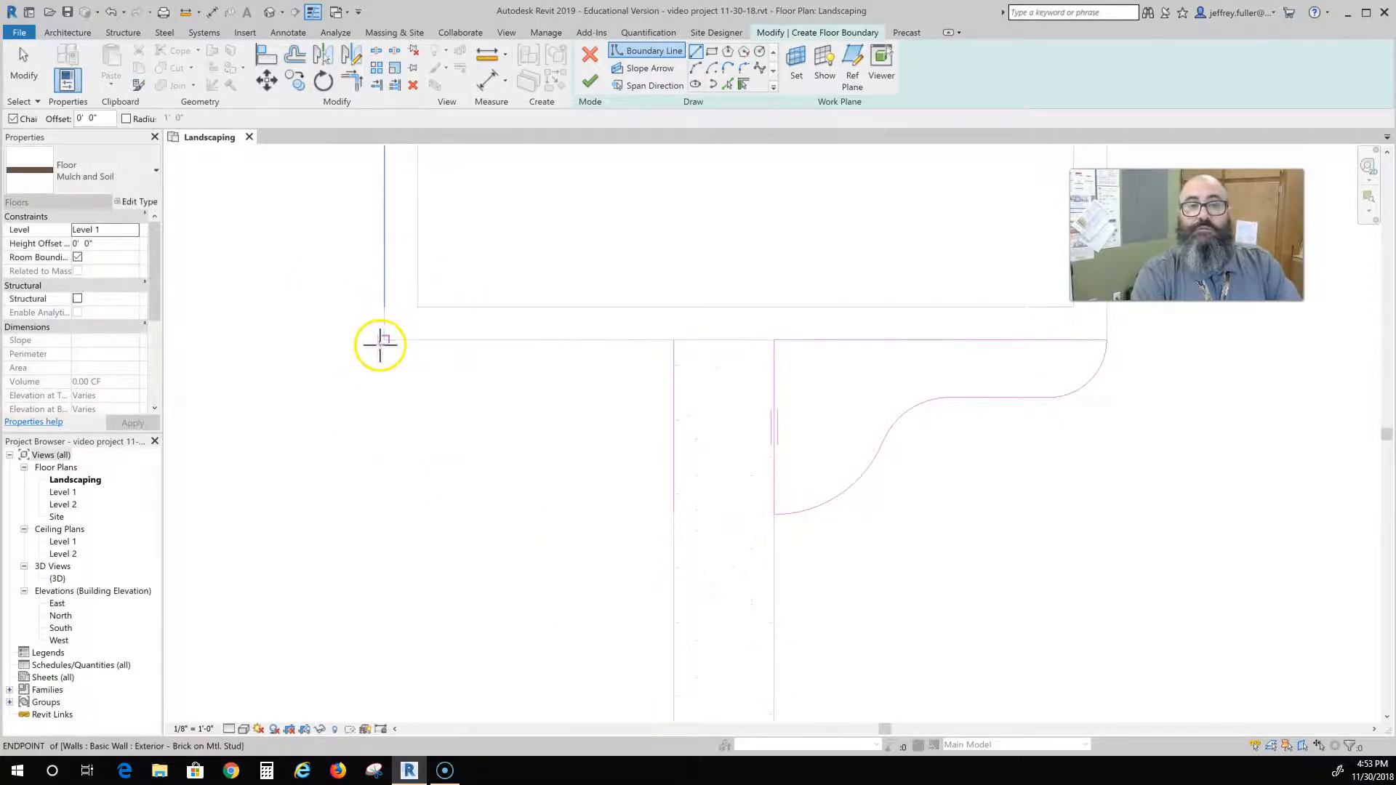
left_click(382, 411)
left_click(490, 416)
left_click(528, 412)
key("Escape")
key("Escape")
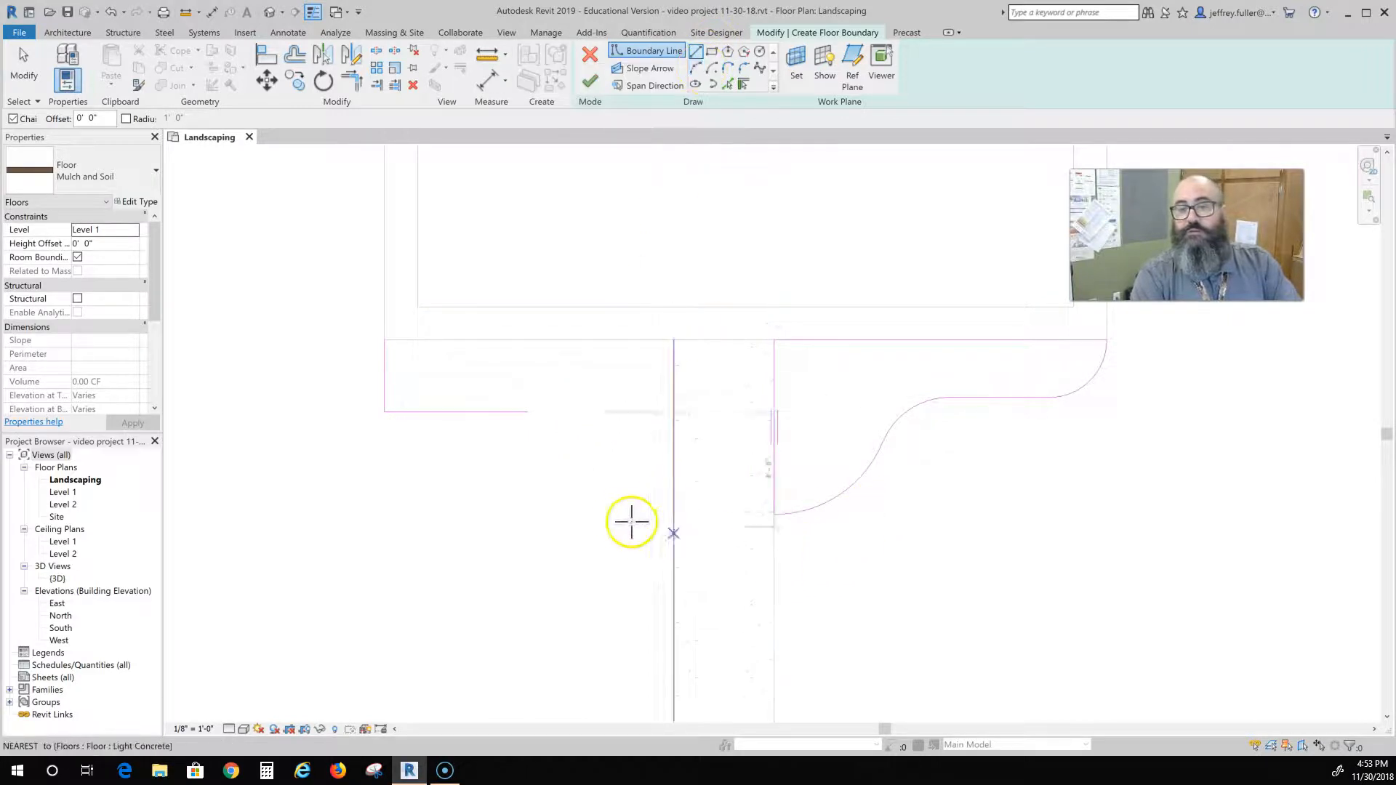
- Connect the left bed's horizontal line to the lower end of the walkway line with an arc of about 4'-10" radius
left_click(742, 69)
left_click(528, 412)
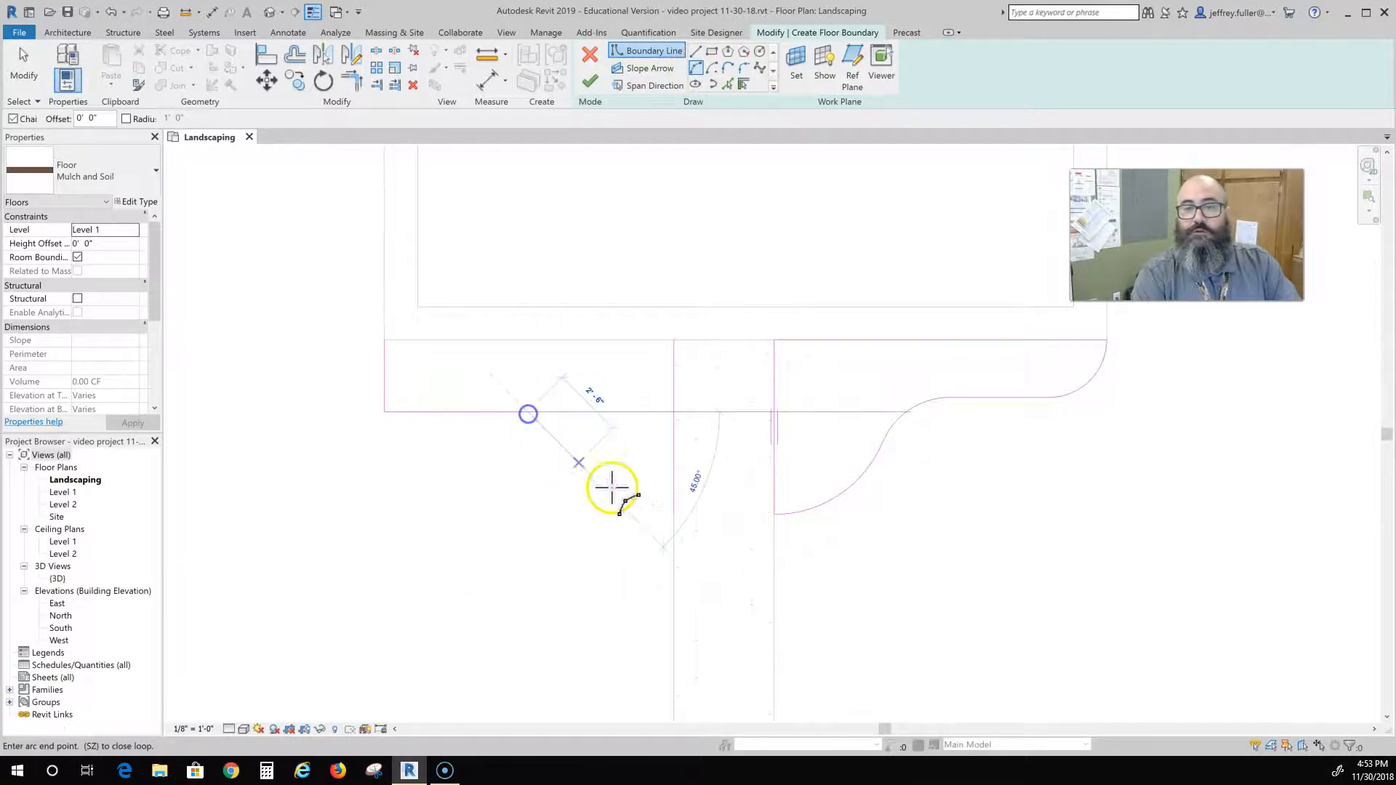
left_click(670, 507)
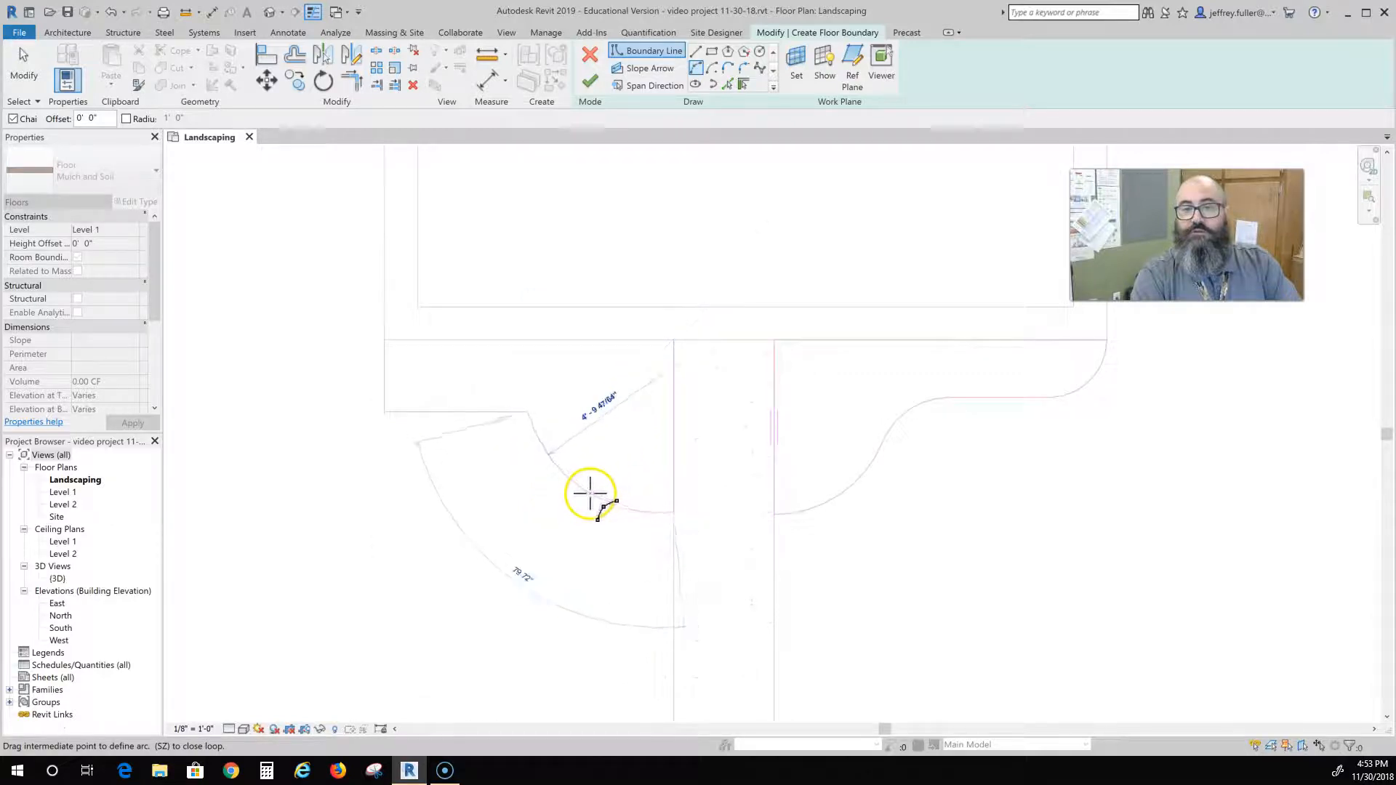
left_click(586, 488)
key("Escape")
key("Escape")
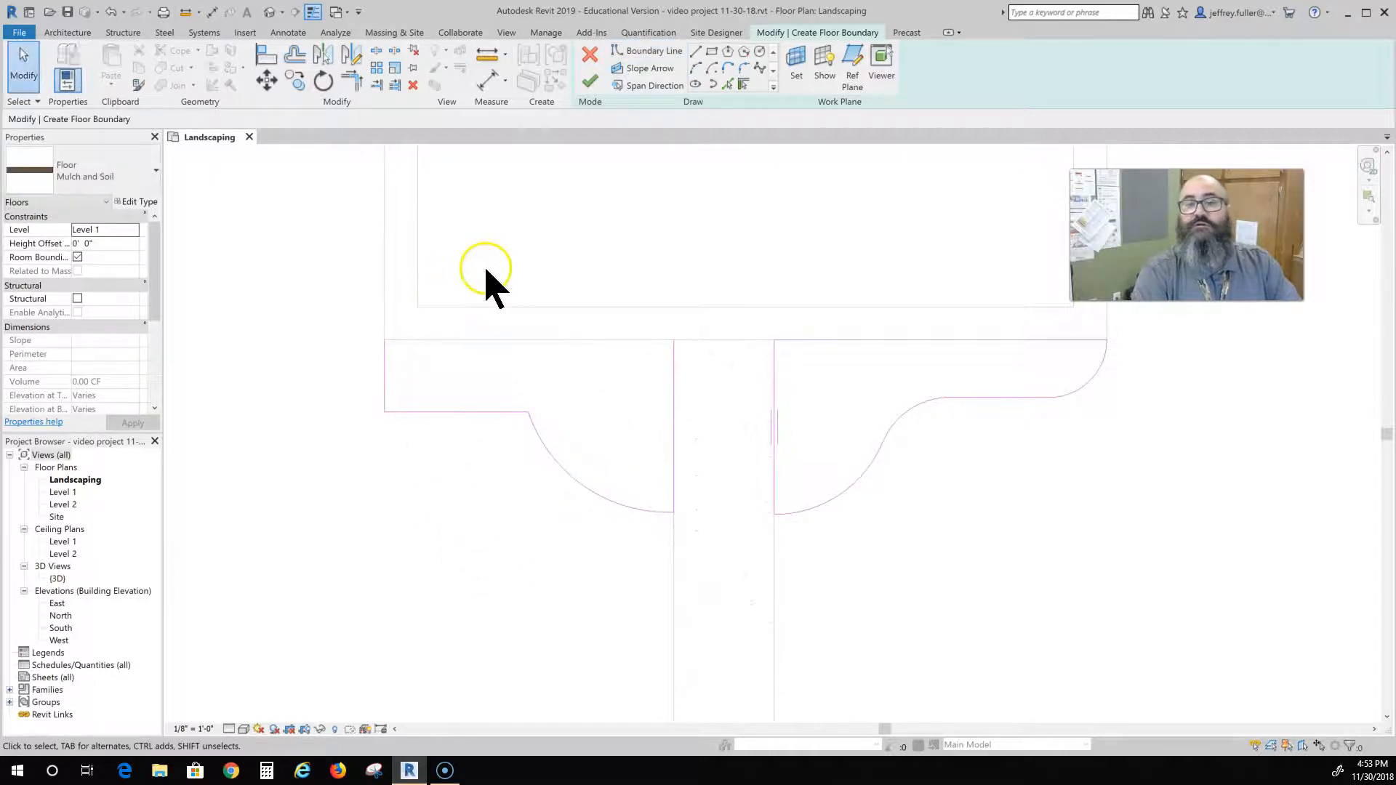
- Fillet the junction of the left bed's arc and horizontal line at about 3'-6" radius, and round the bed's outer corner
left_click(743, 69)
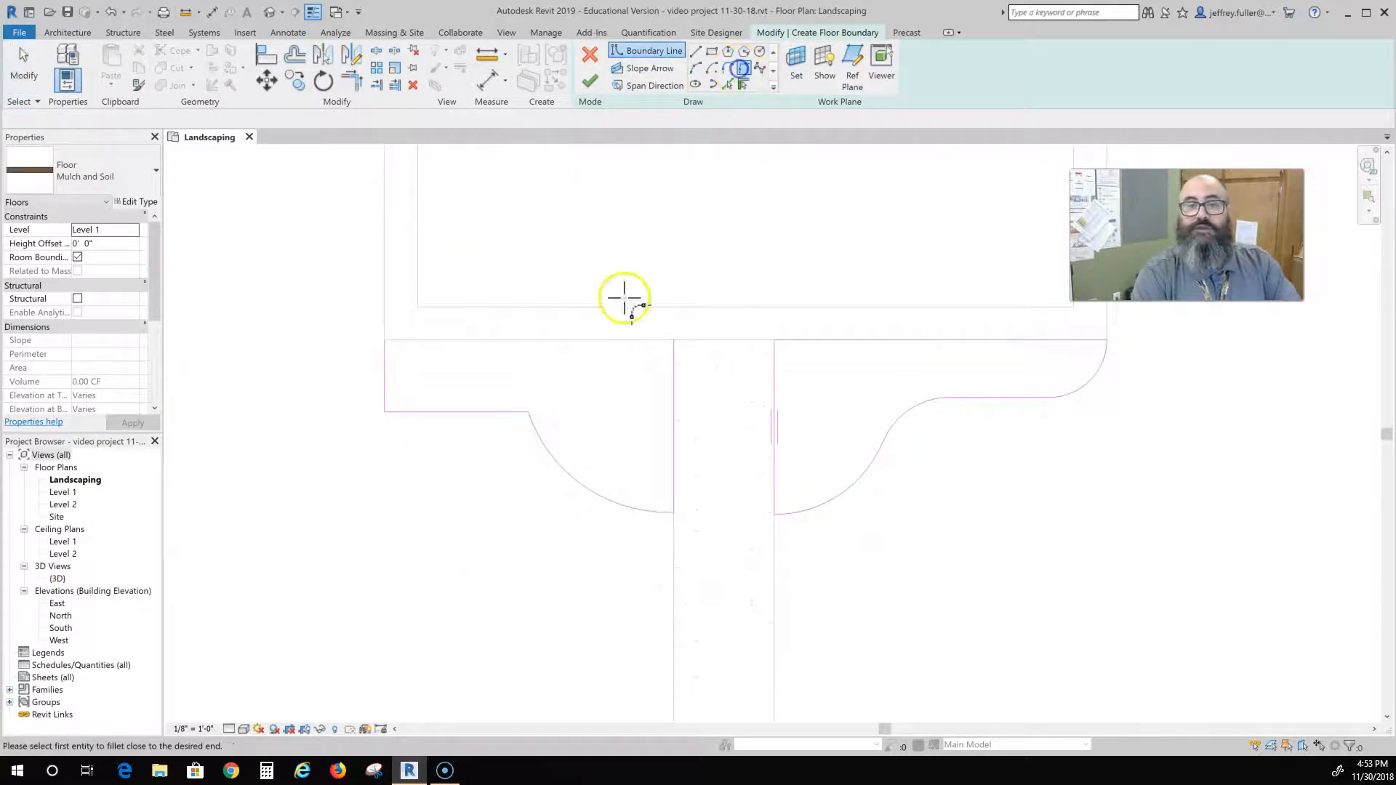
left_click(538, 433)
left_click(502, 413)
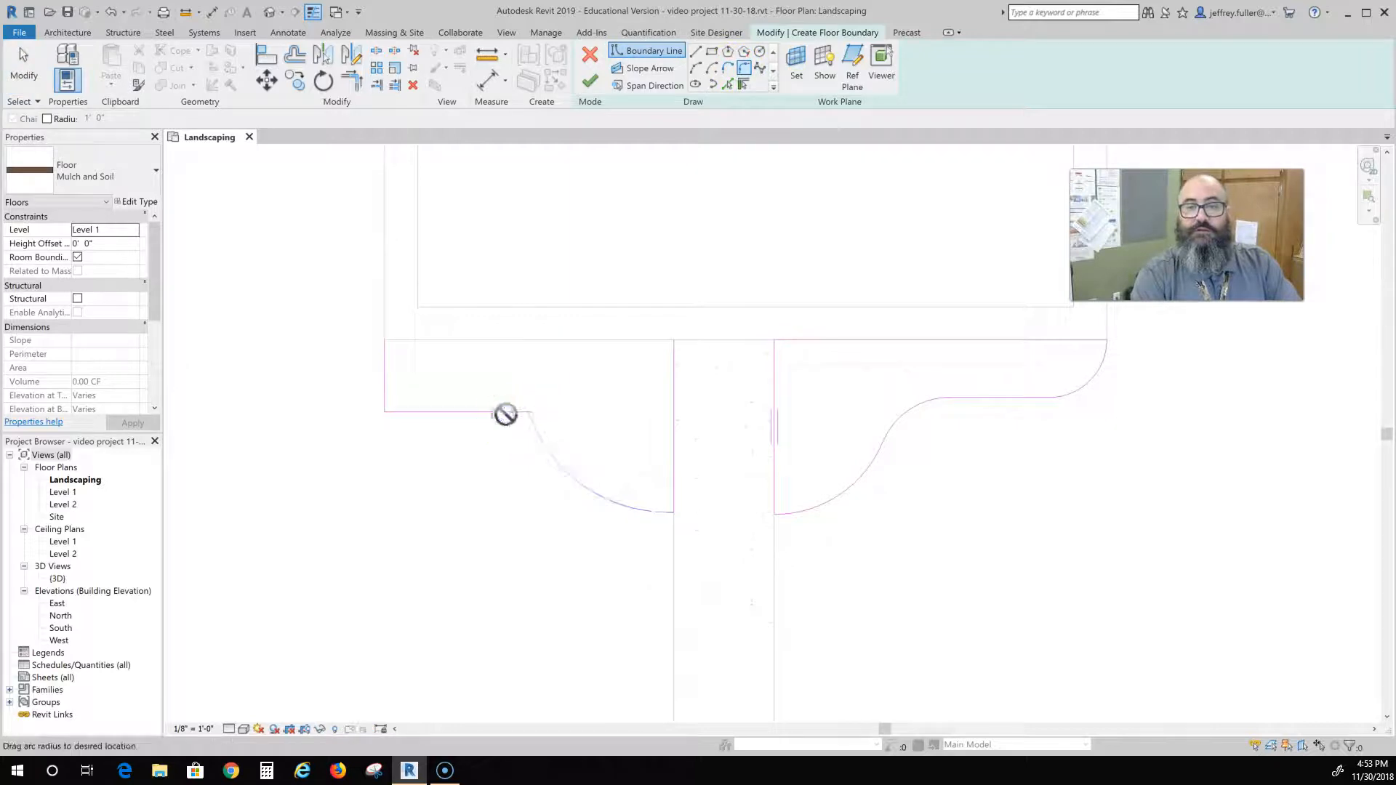
left_click(508, 419)
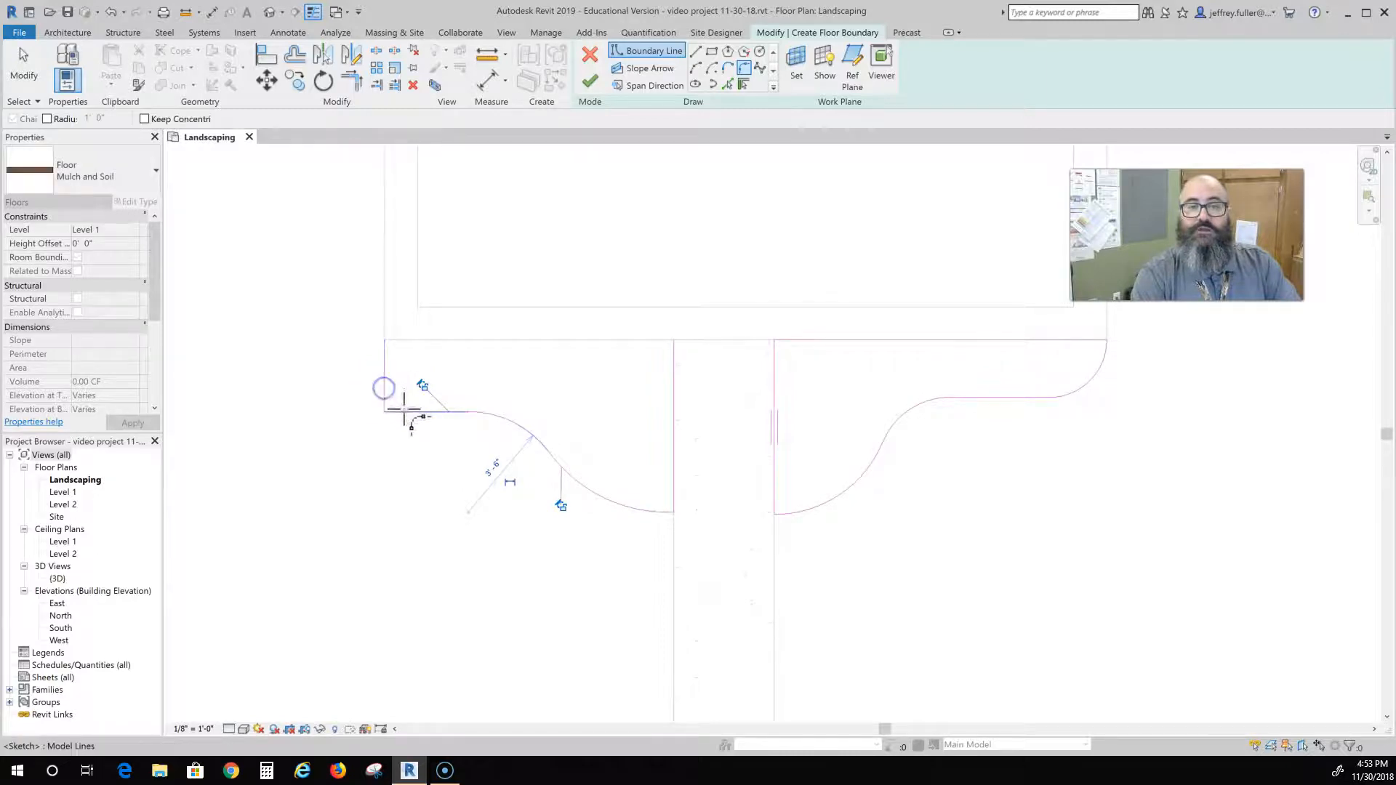
left_click(403, 410)
left_click(400, 397)
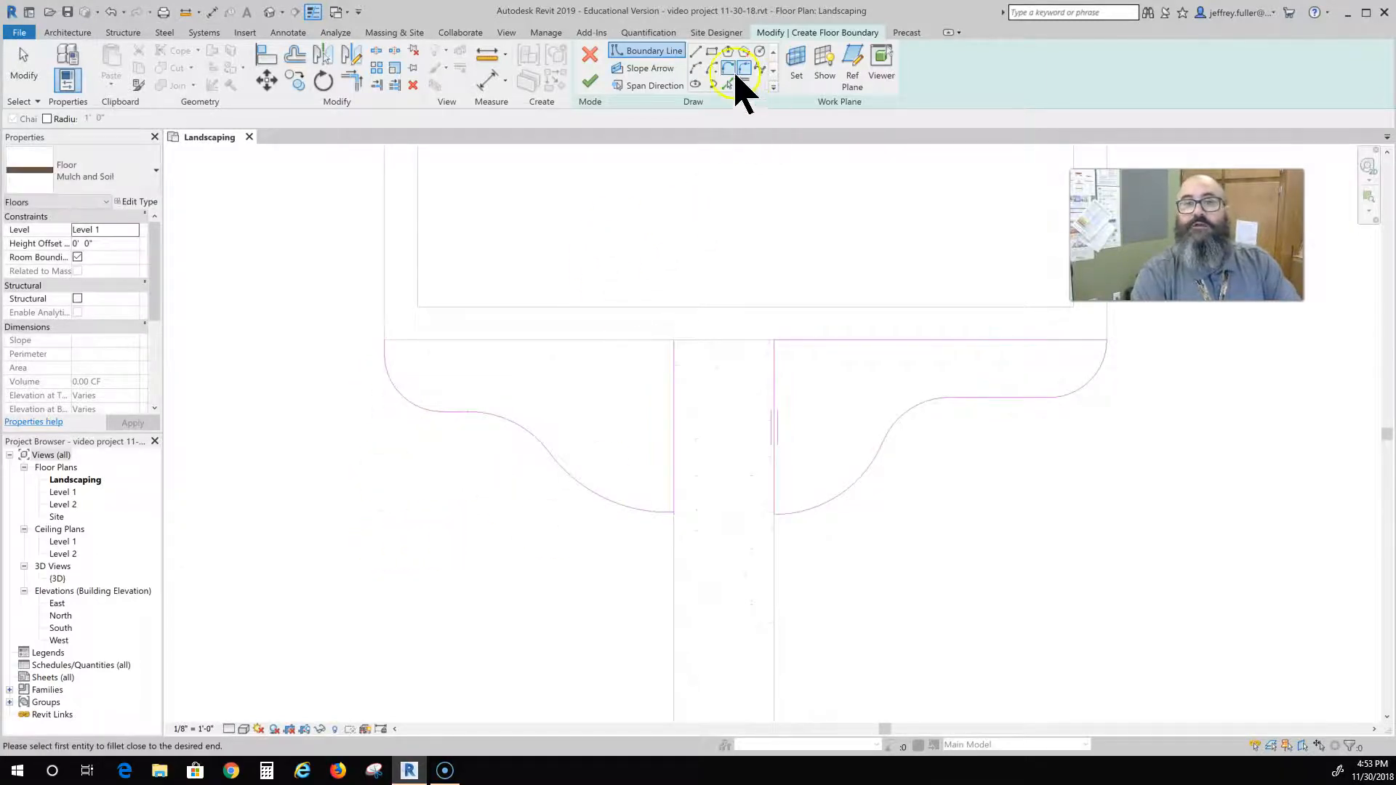
- Close the left planting bed with a boundary line along the house wall, from the house corner to the walkway edge
left_click(696, 54)
left_click(416, 342)
left_click(673, 340)
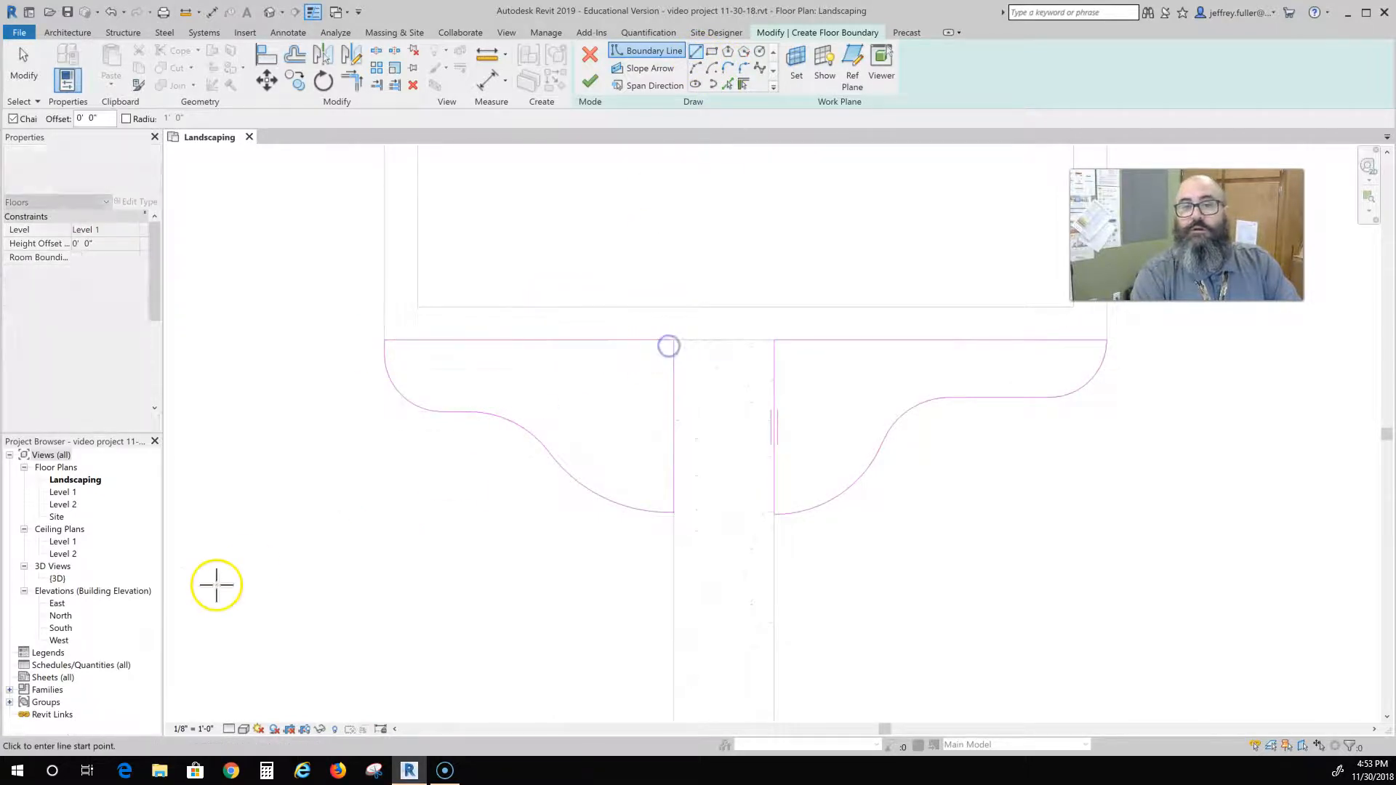
- Draw an outward-bulging boundary arc on the right side of the walkway's bend, with both ends on the walkway edge
scroll(440, 550, "down", 2)
middle_click_drag(479, 529, 468, 437)
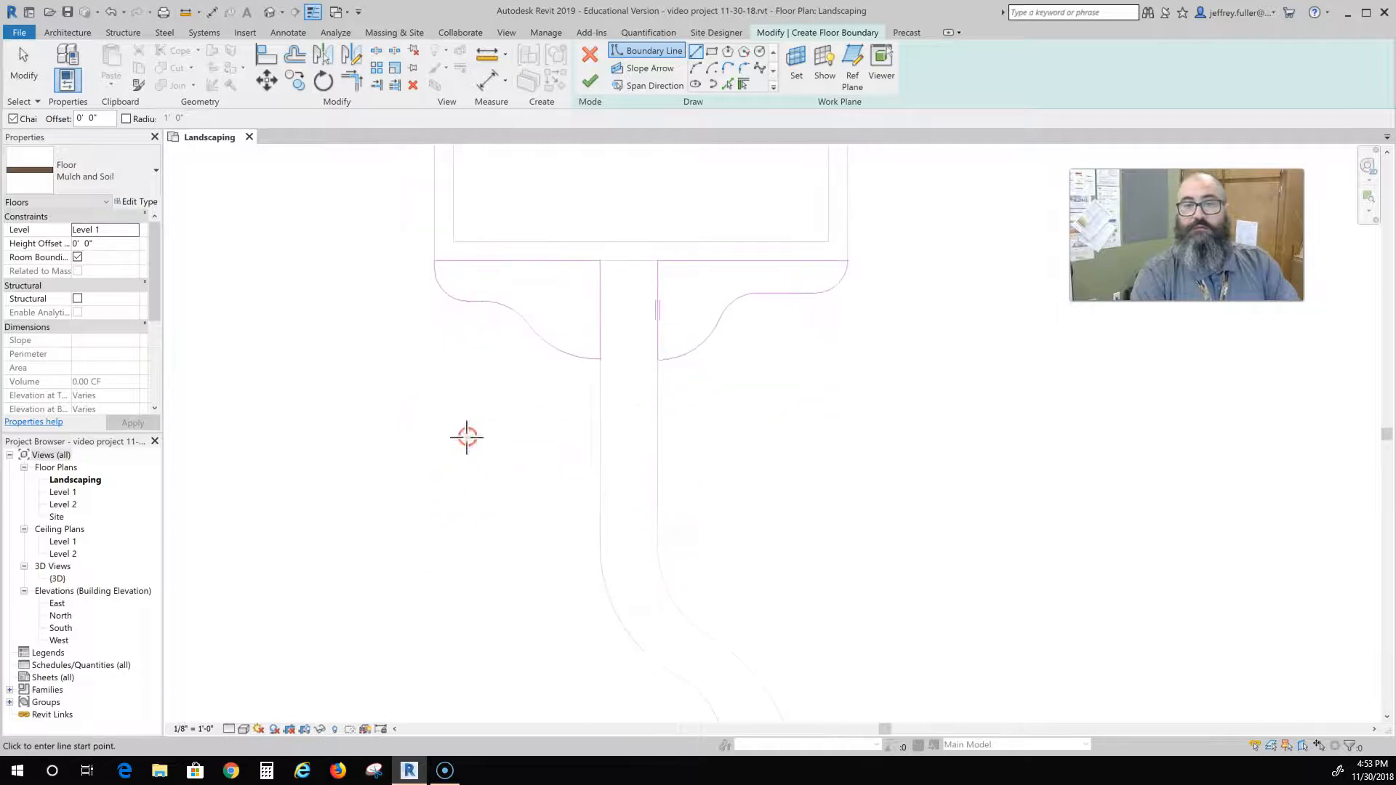
middle_click_drag(485, 582, 349, 458)
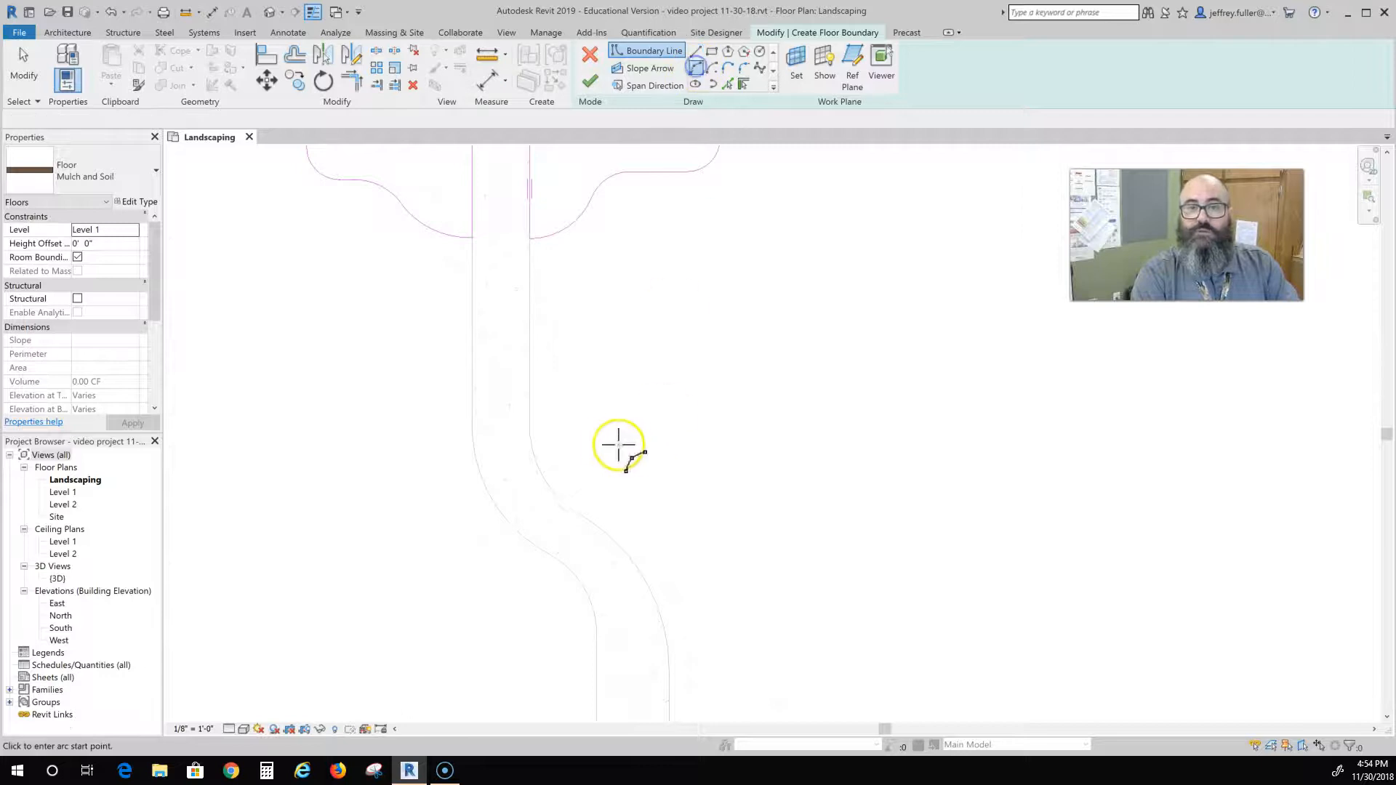
left_click(531, 409)
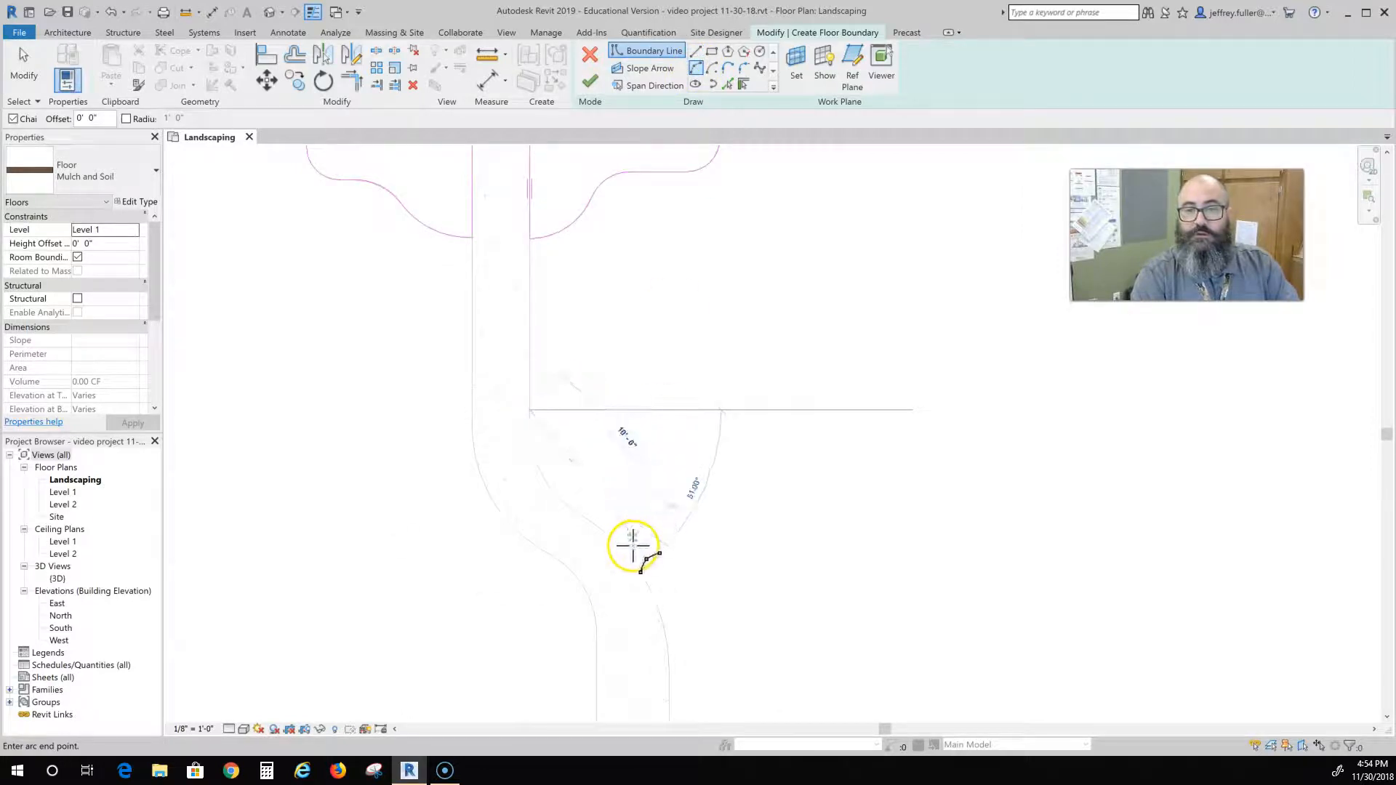
left_click(633, 557)
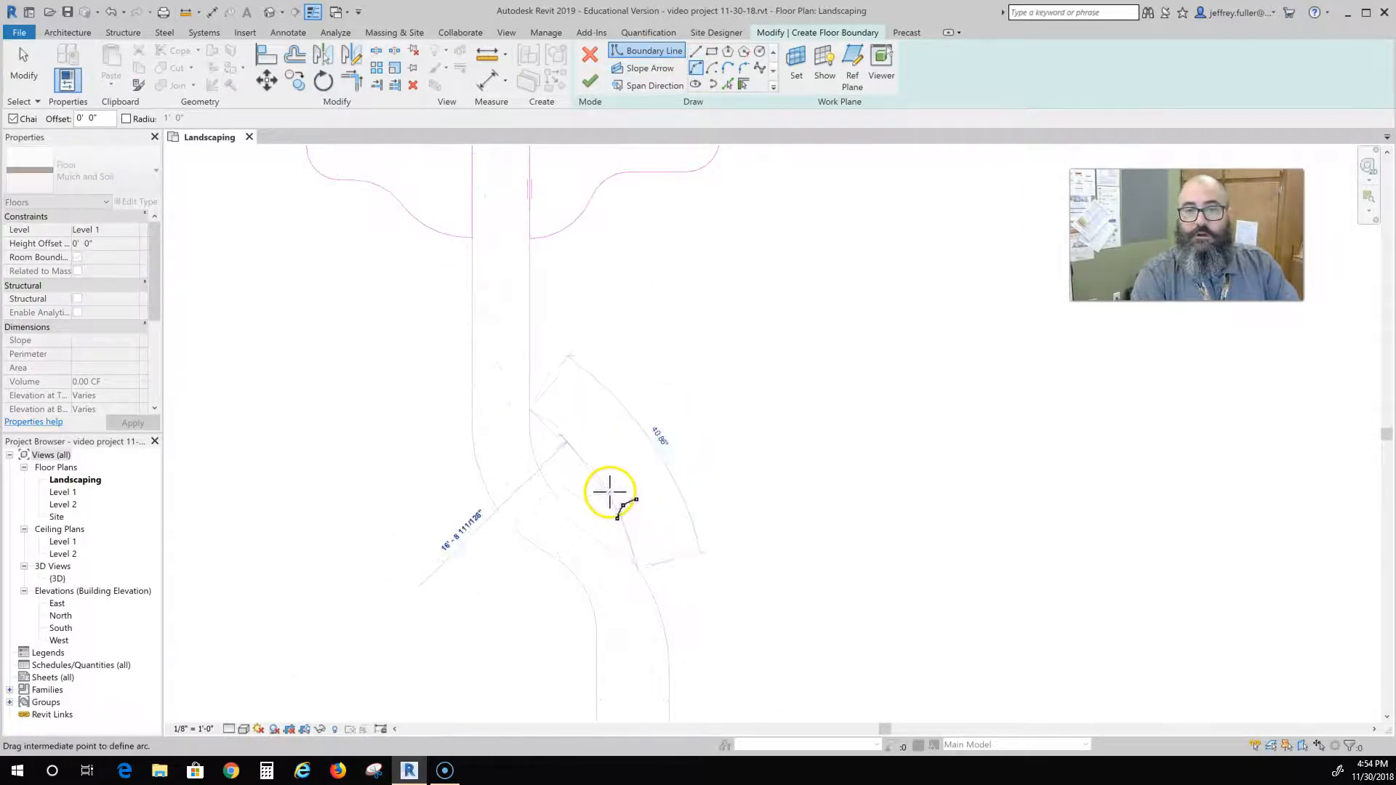
left_click(609, 448)
key("Escape")
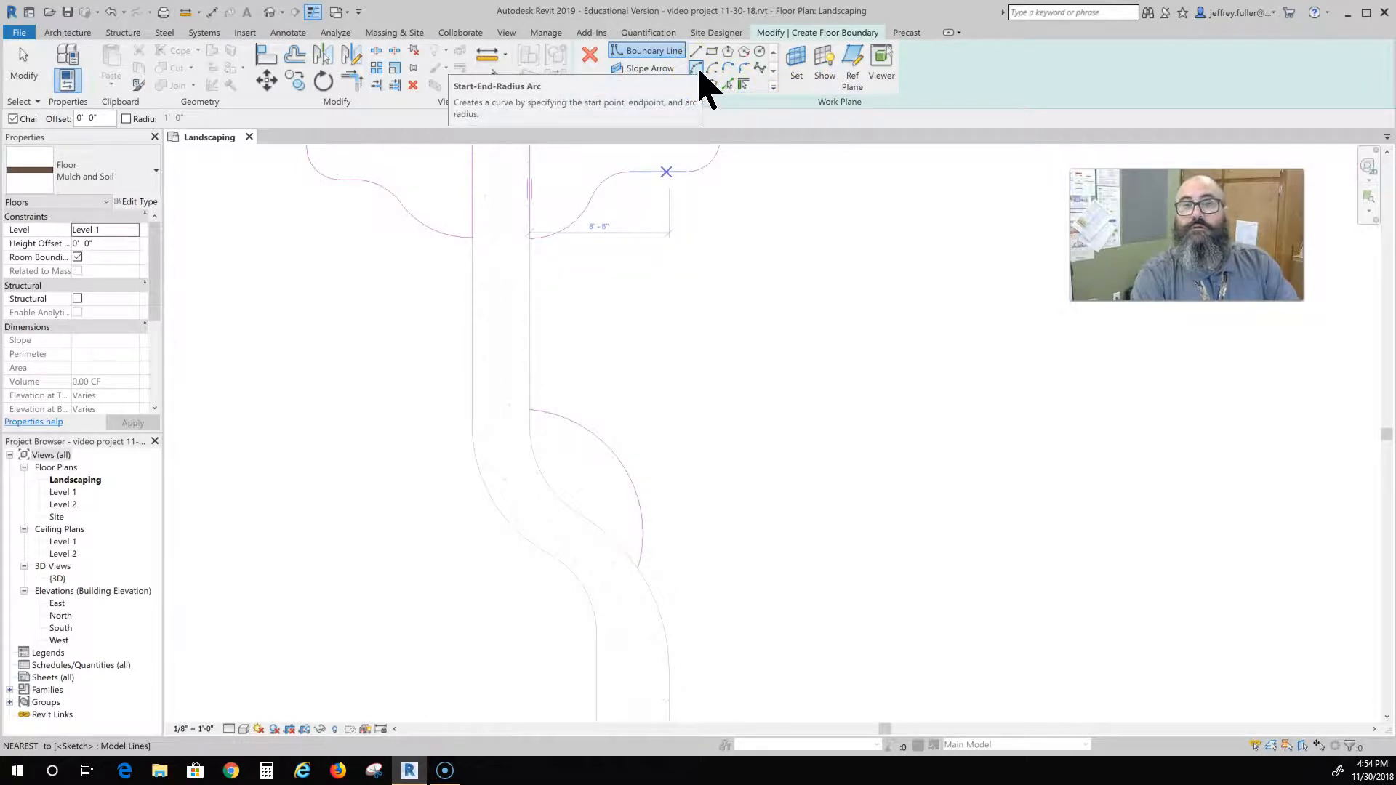
left_click(627, 239)
- Draw a spline boundary along the curved right walkway edge, joining the upper and lower ends of the bulging arc
left_click(759, 67)
scroll(556, 415, "up", 4)
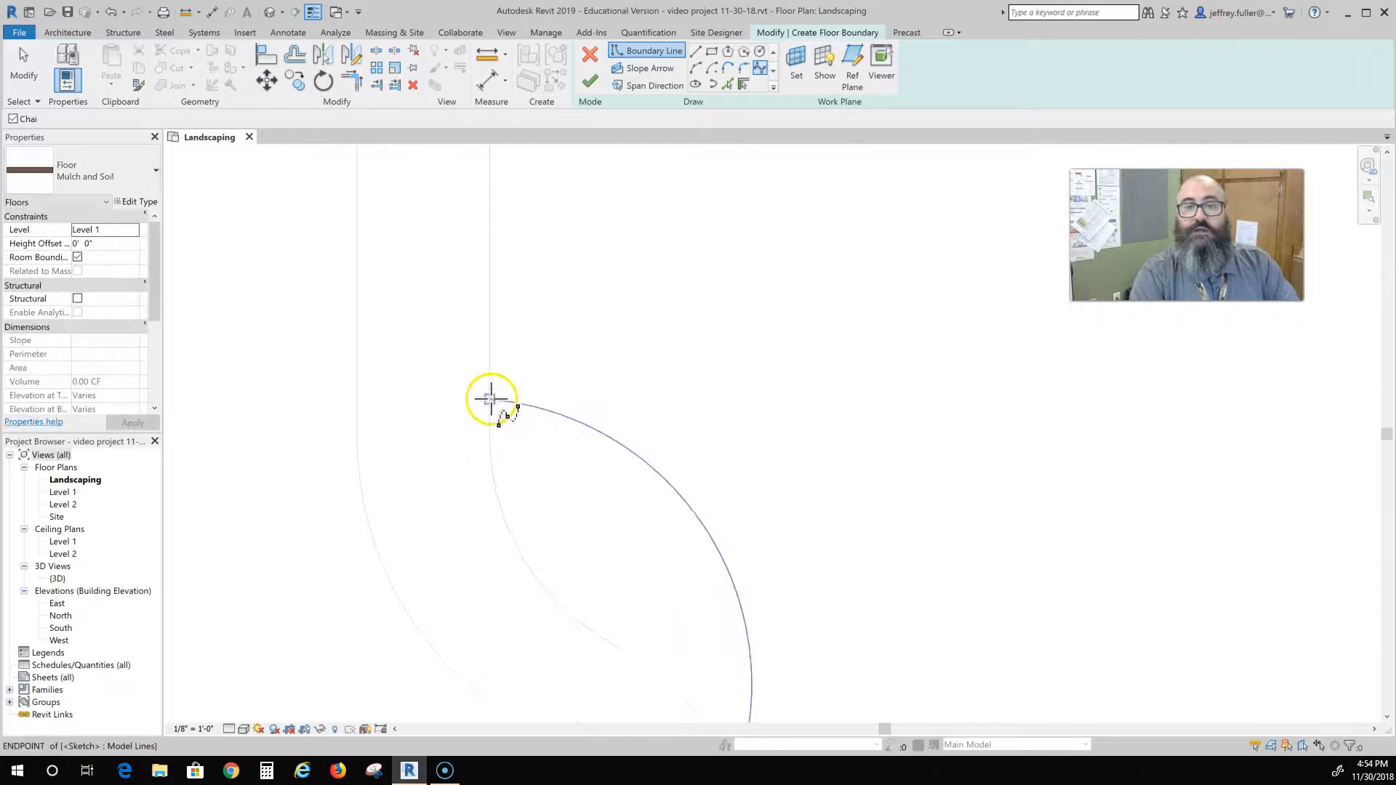
left_click(489, 461)
left_click(489, 445)
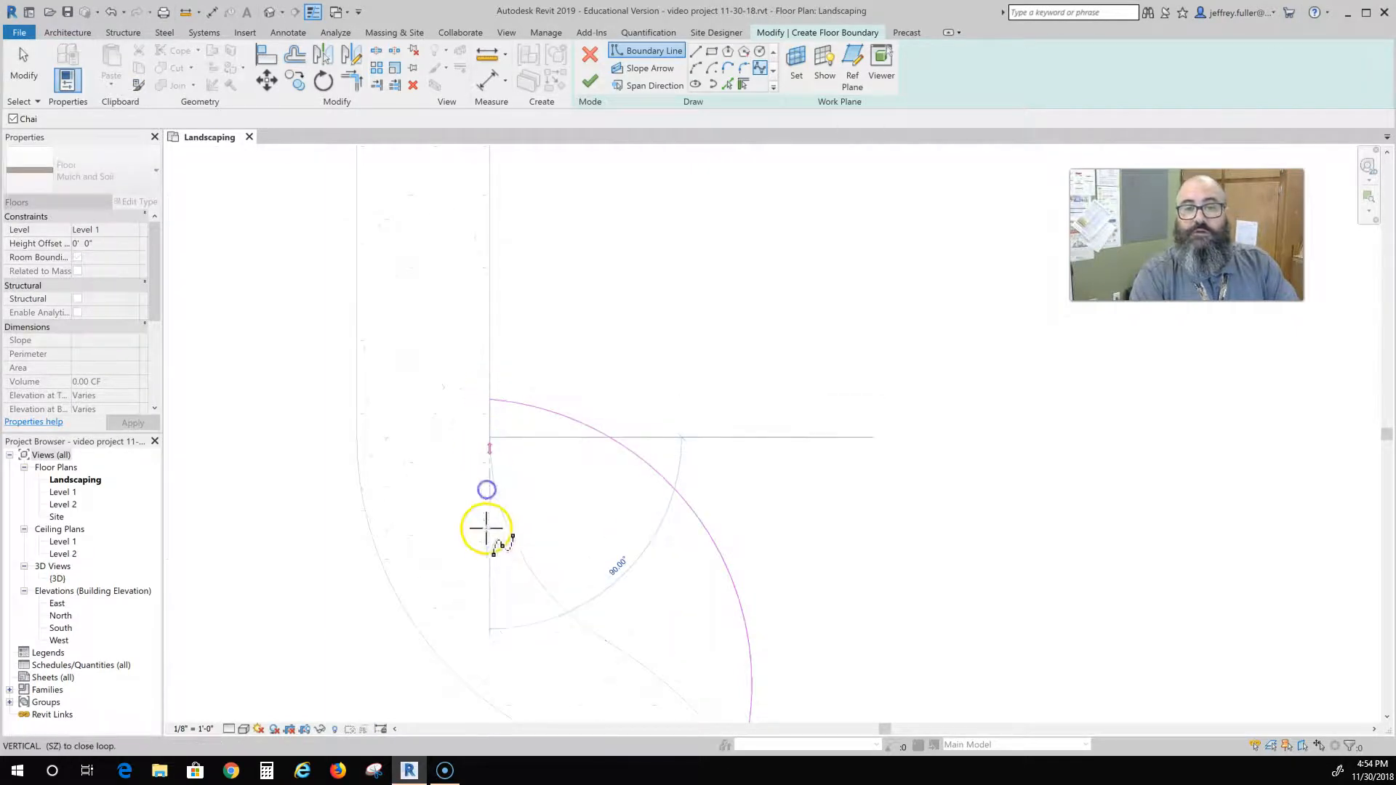
left_click(522, 555)
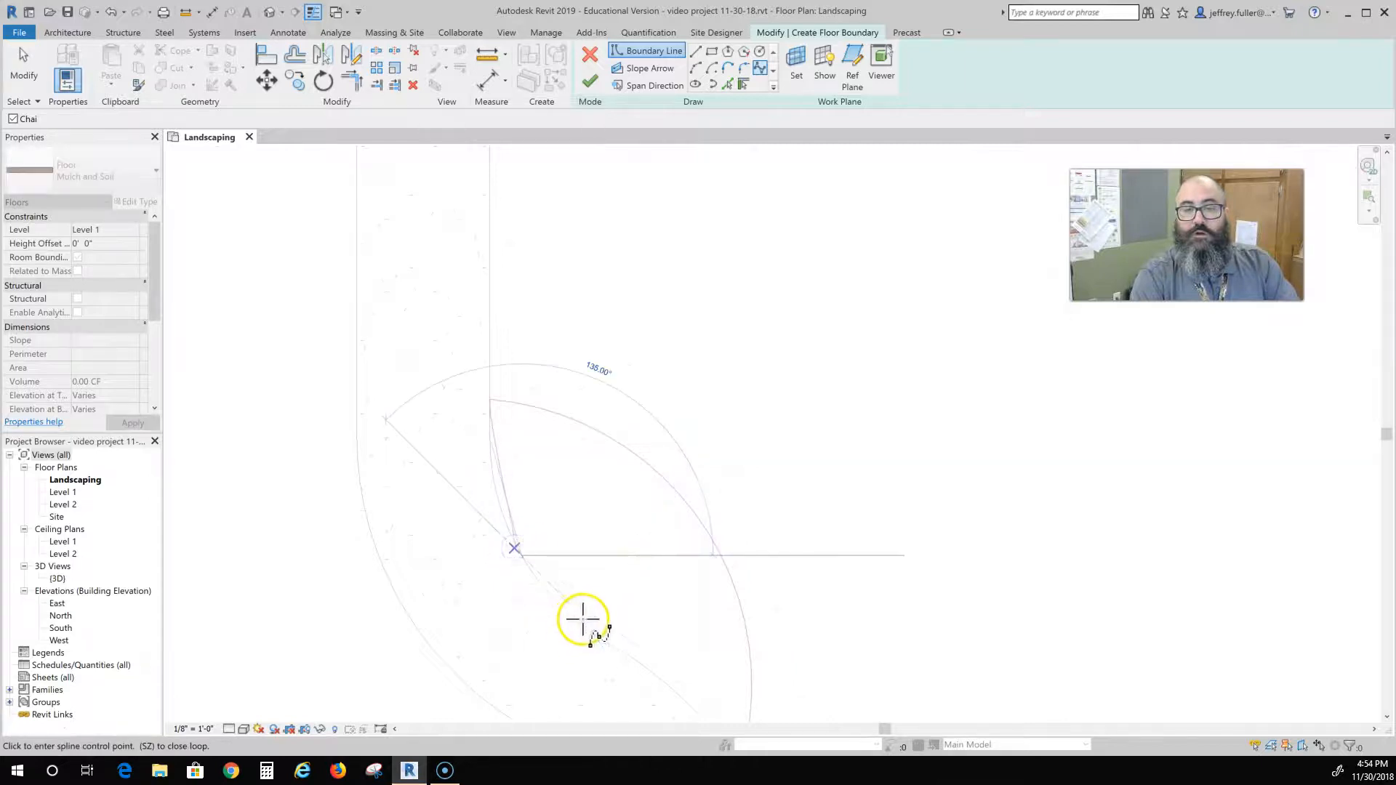
left_click(614, 649)
scroll(630, 667, "down", 2)
middle_click_drag(630, 668, 499, 425)
right_click(500, 425)
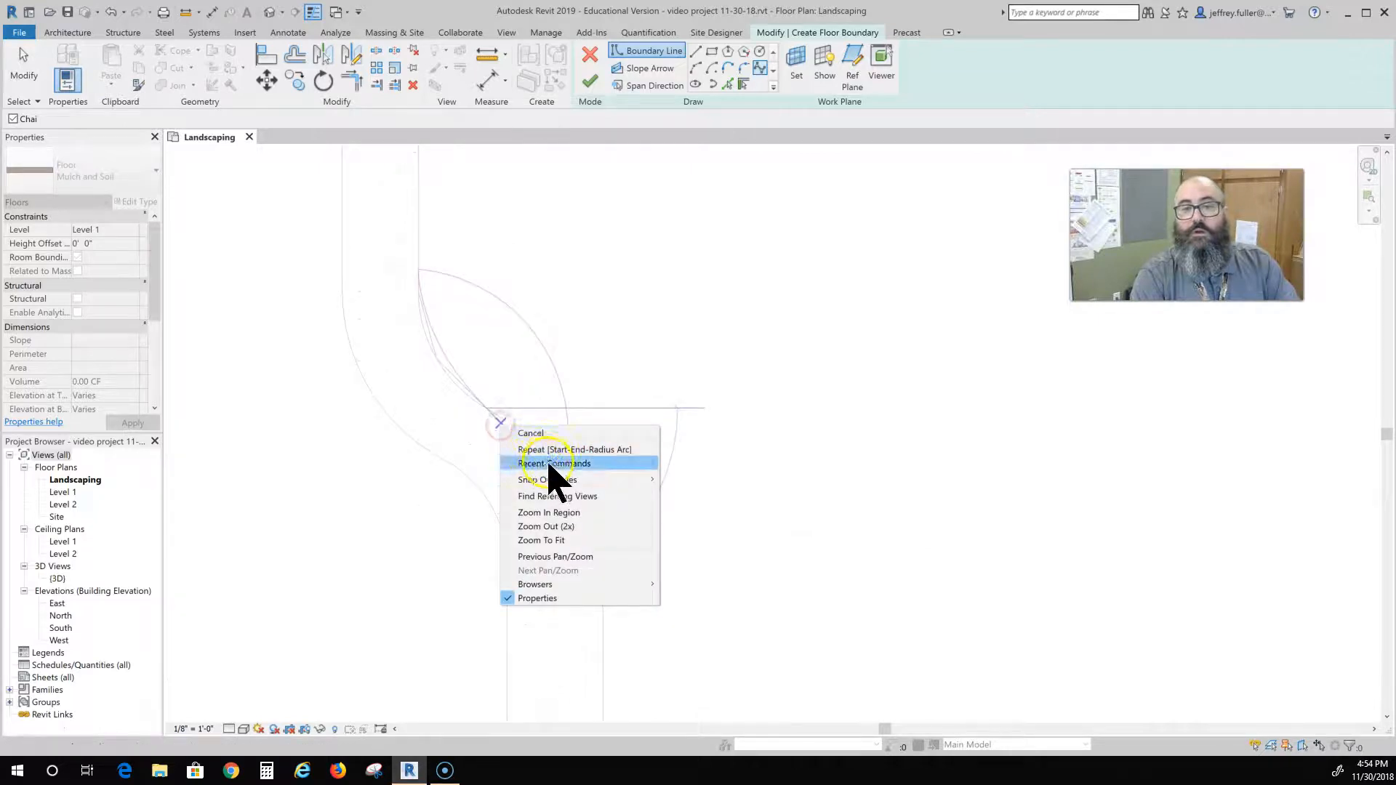
left_click(546, 365)
left_click(539, 447)
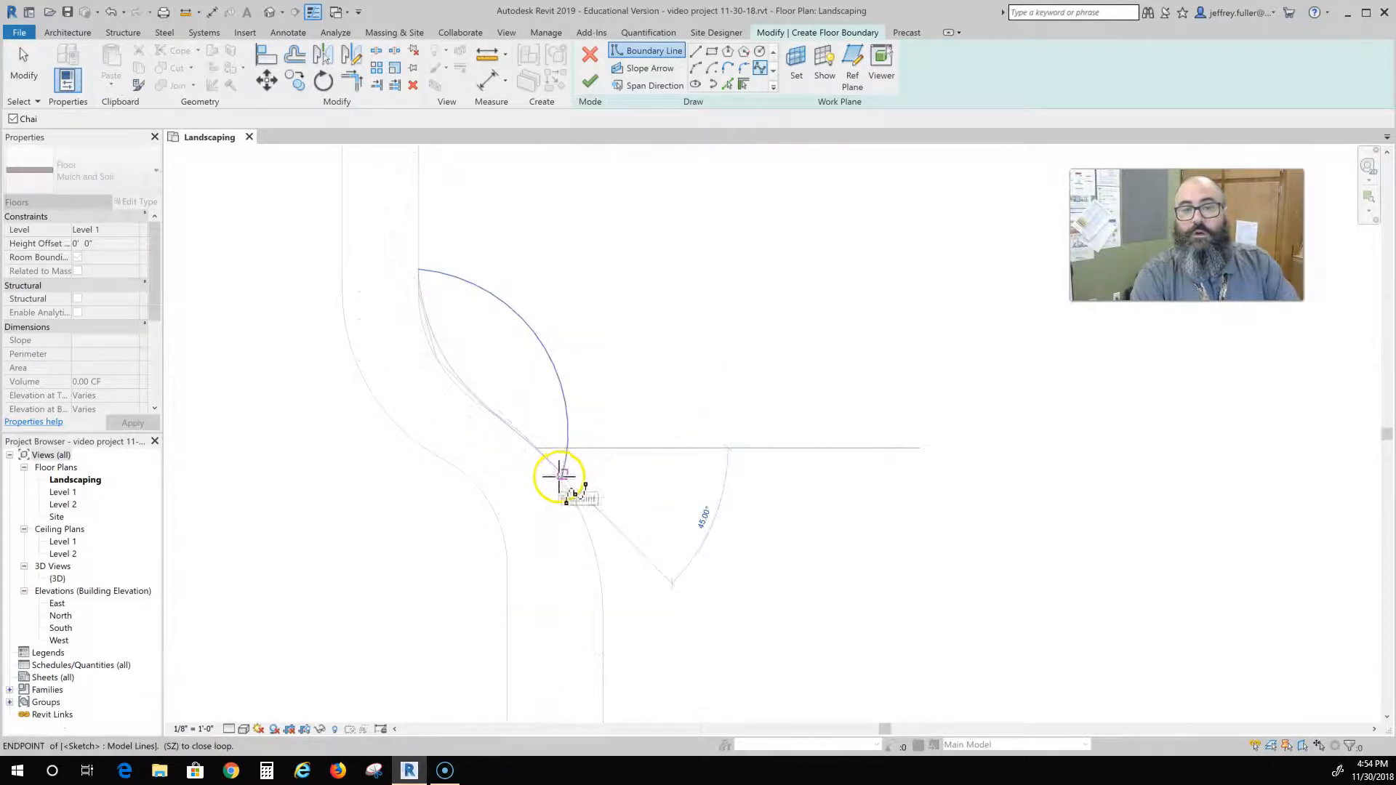
scroll(561, 477, "up", 2)
left_click(562, 482)
key("Escape")
- Adjust the spline's upper-bend, middle and lower control points so the curve follows the walkway edge
scroll(516, 502, "down", 2)
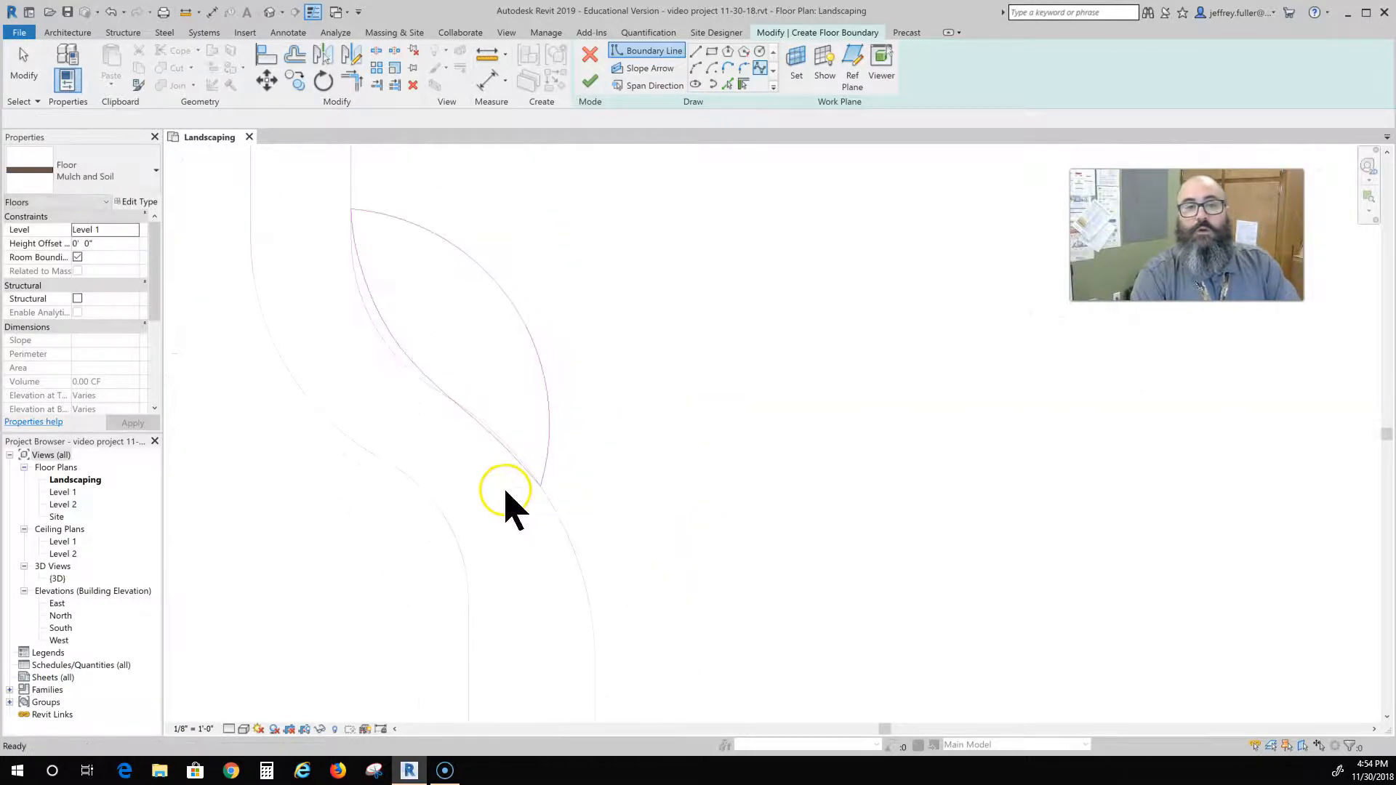
left_click(413, 354)
left_click_drag(374, 330, 359, 330)
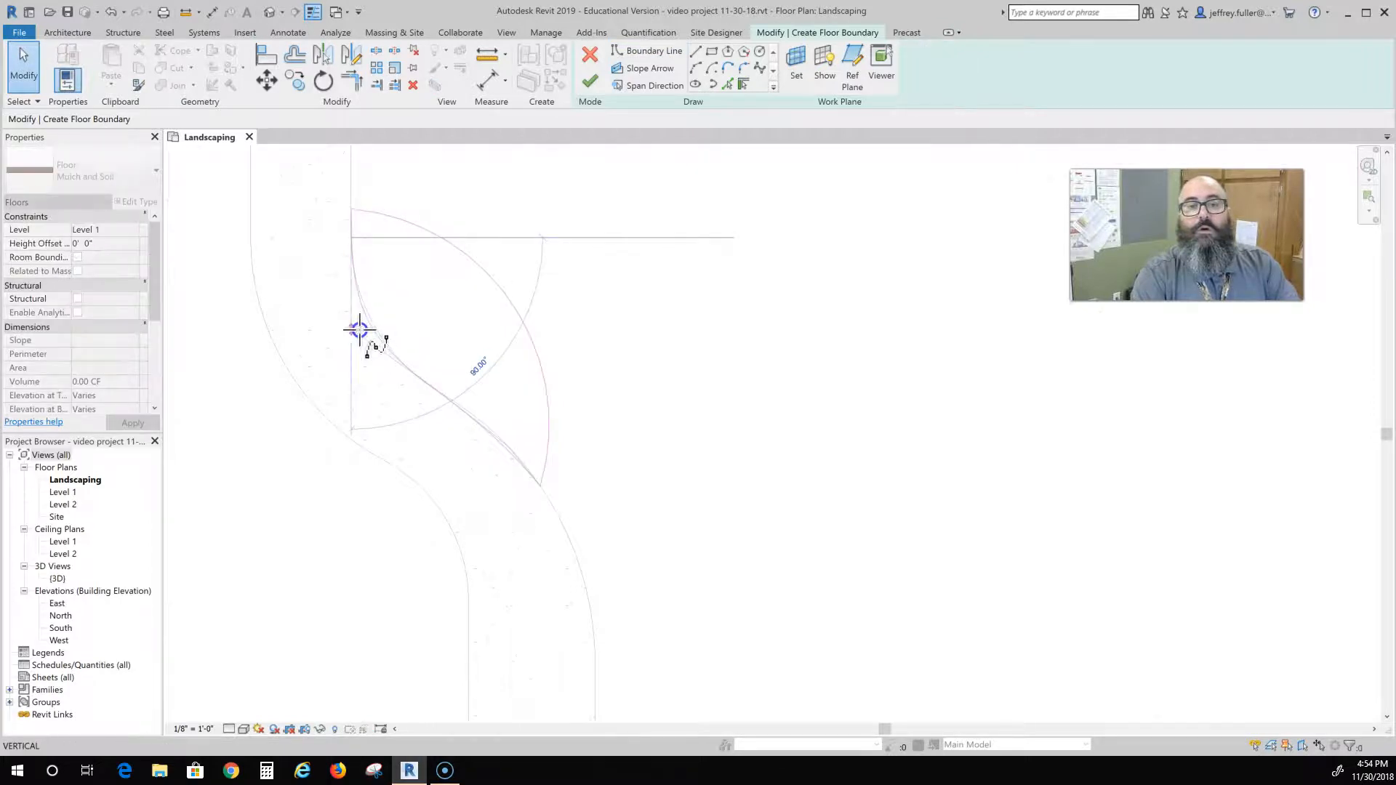
left_click_drag(467, 498, 499, 509)
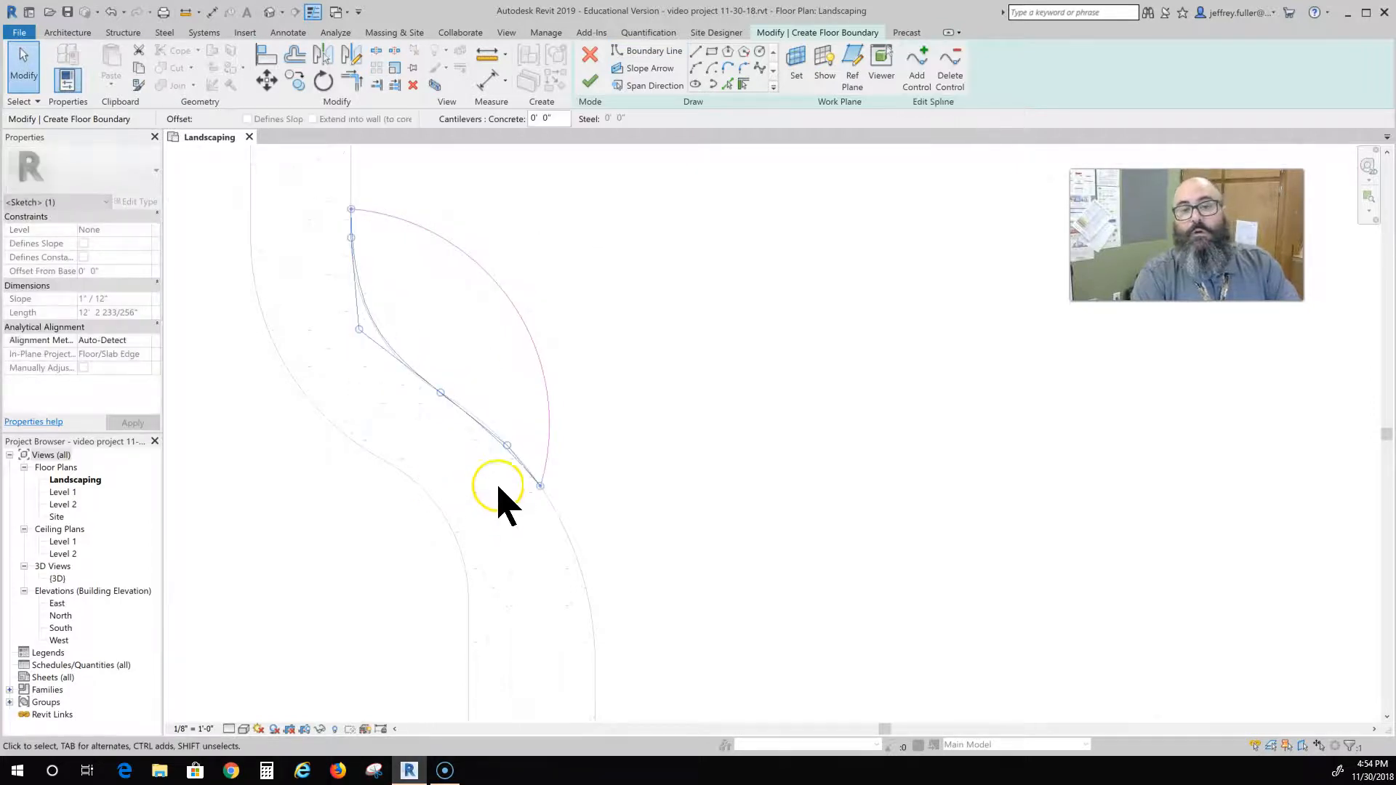
left_click_drag(443, 393, 439, 391)
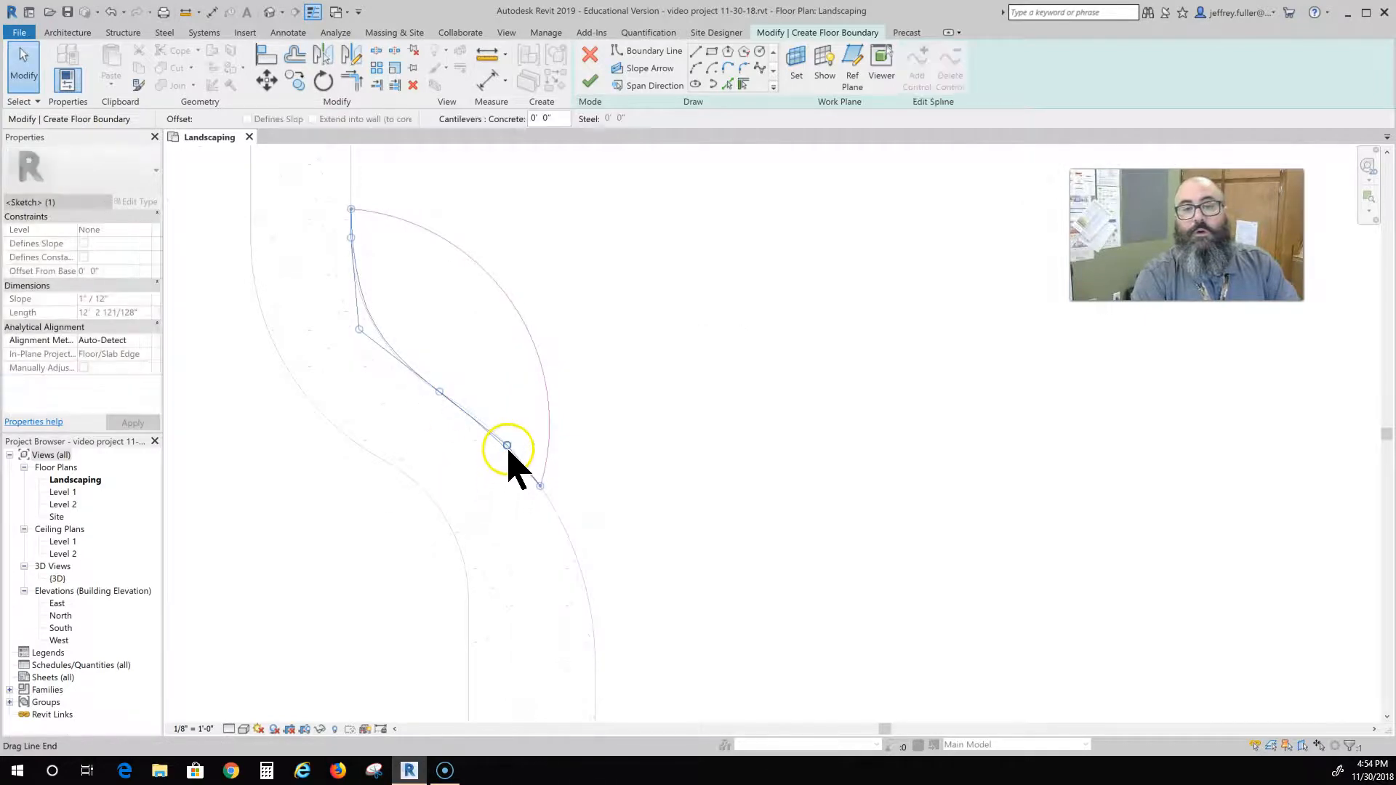
left_click_drag(515, 437, 514, 437)
- Fine-tune the spline's lower control point to bring its lower half closer to the walkway edge
scroll(426, 458, "up", 5)
middle_click_drag(419, 450, 309, 608)
scroll(358, 569, "up", 3)
left_click(565, 517)
mouse_move(723, 629)
left_mouse_down()
mouse_move(742, 610)
mouse_move(732, 619)
left_mouse_up()
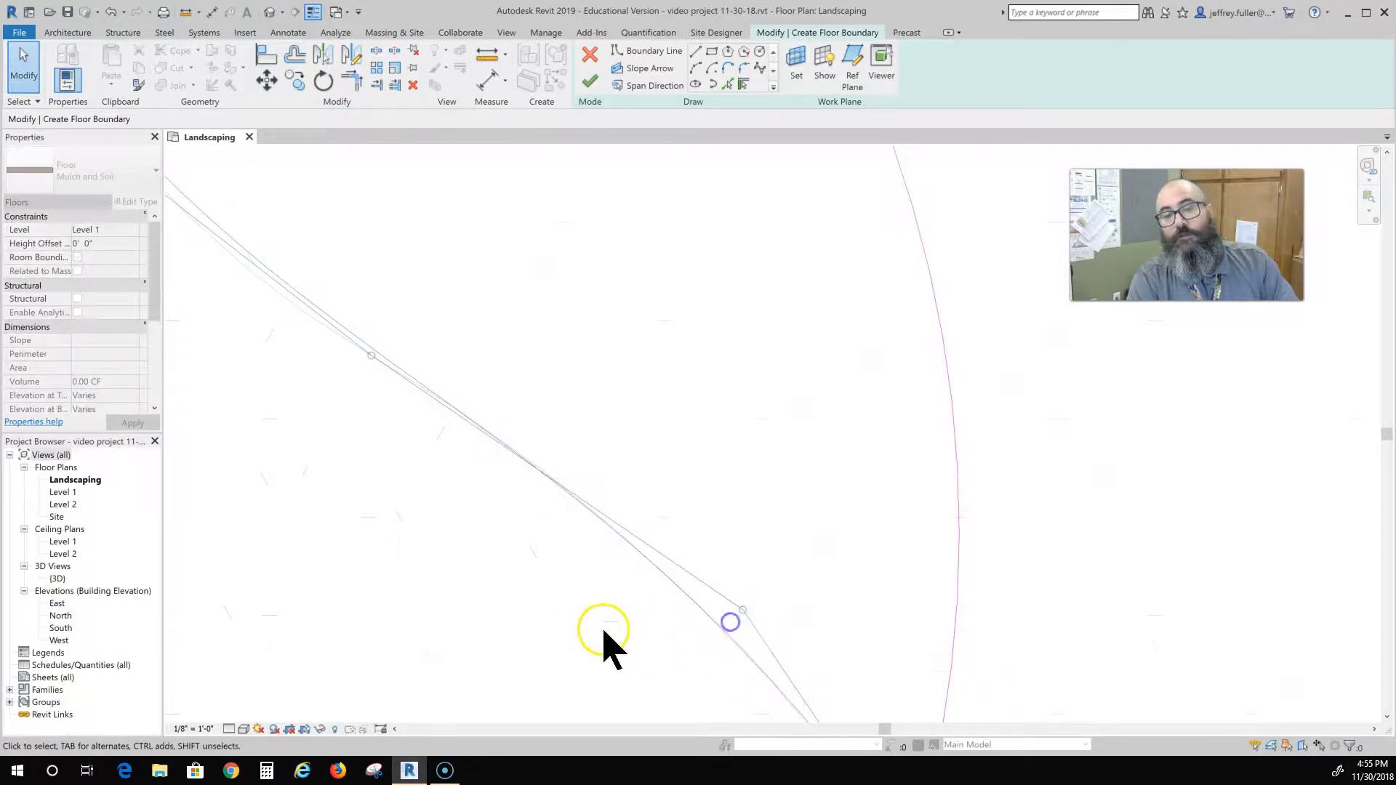
left_click(558, 623)
- Shift the spline's upper-bend control point slightly toward the walkway to fit the upper half to its edge
scroll(560, 625, "down", 2)
middle_click_drag(564, 630, 877, 779)
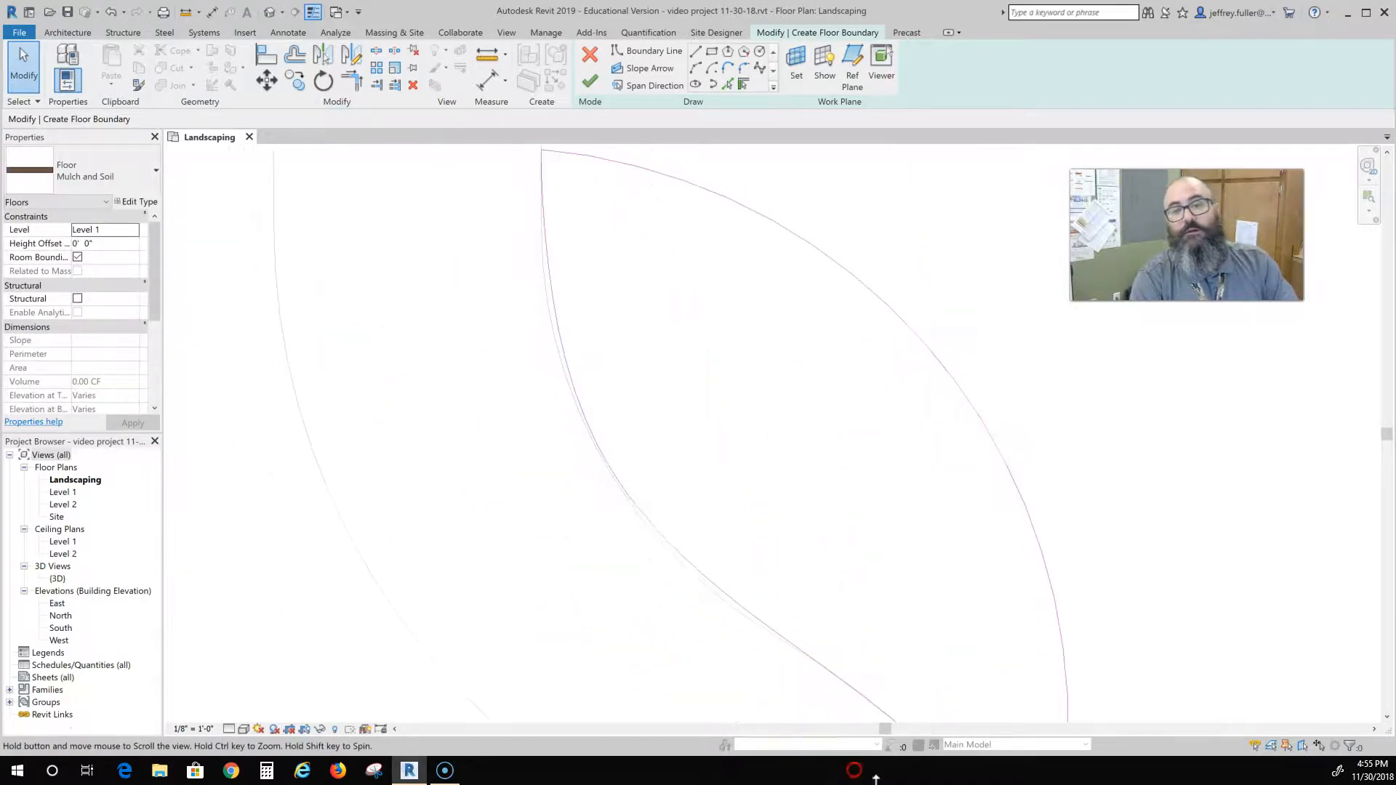
left_click(652, 518)
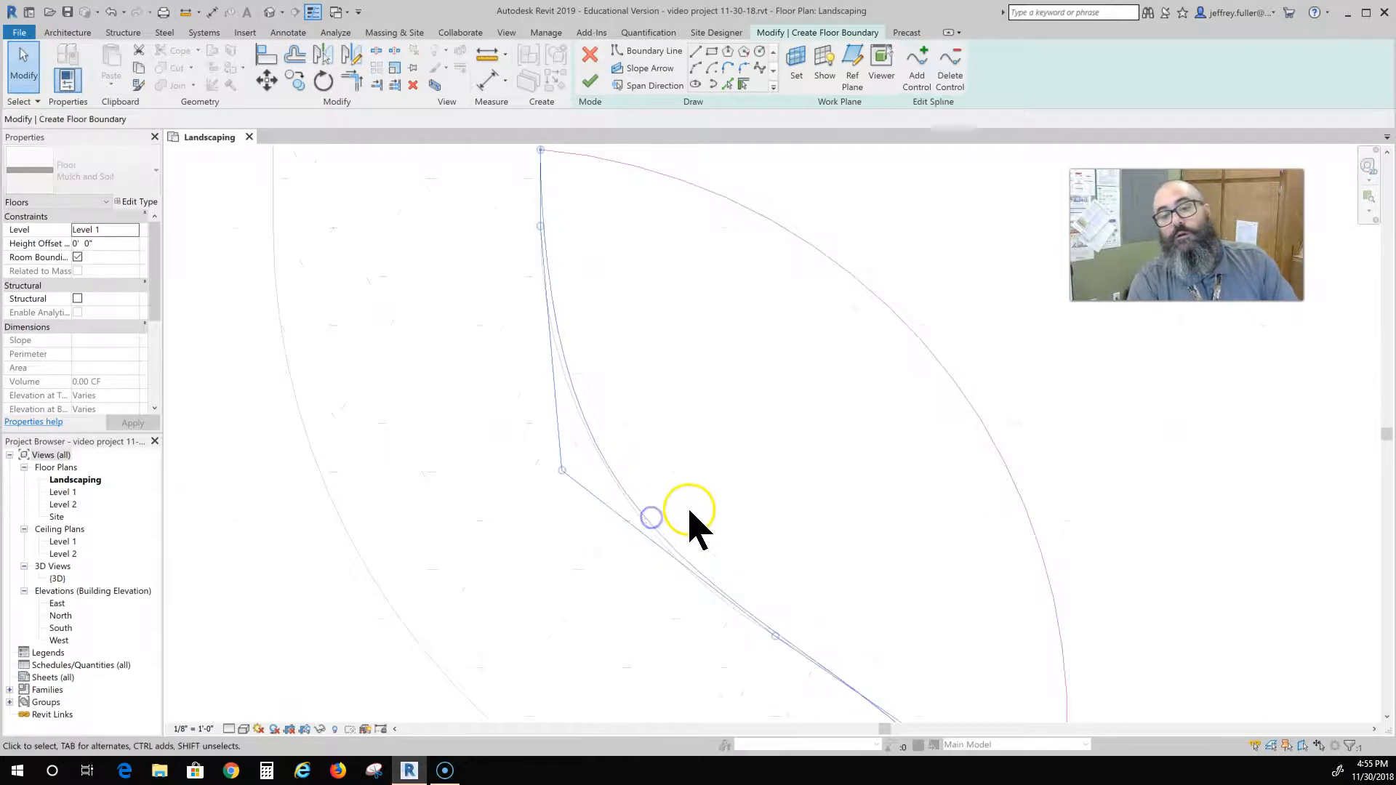
left_click_drag(560, 469, 555, 470)
left_click(519, 505)
- Draw a boundary arc of about 8'-3" radius bulging outward from the left side of the walkway's bend
scroll(560, 334, "down", 3)
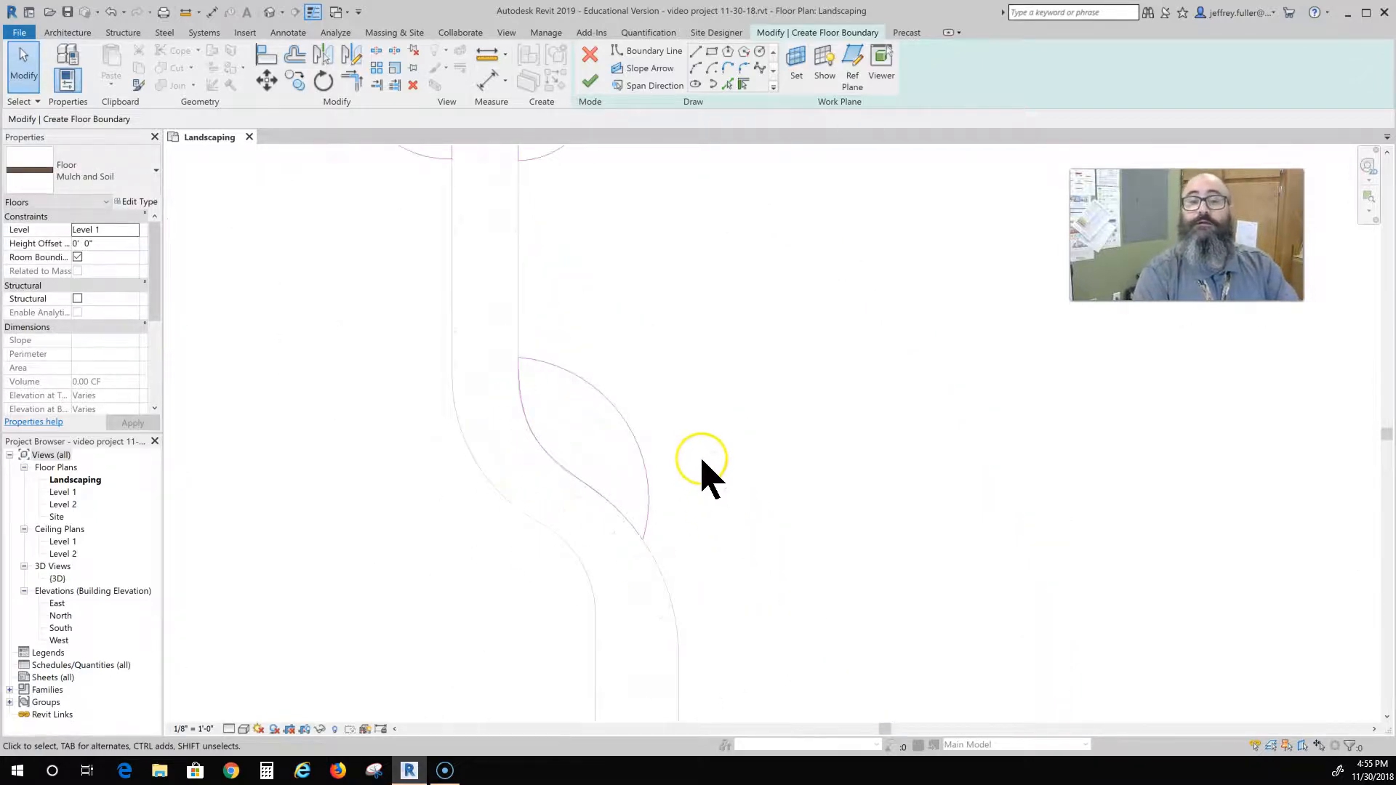
left_click(696, 66)
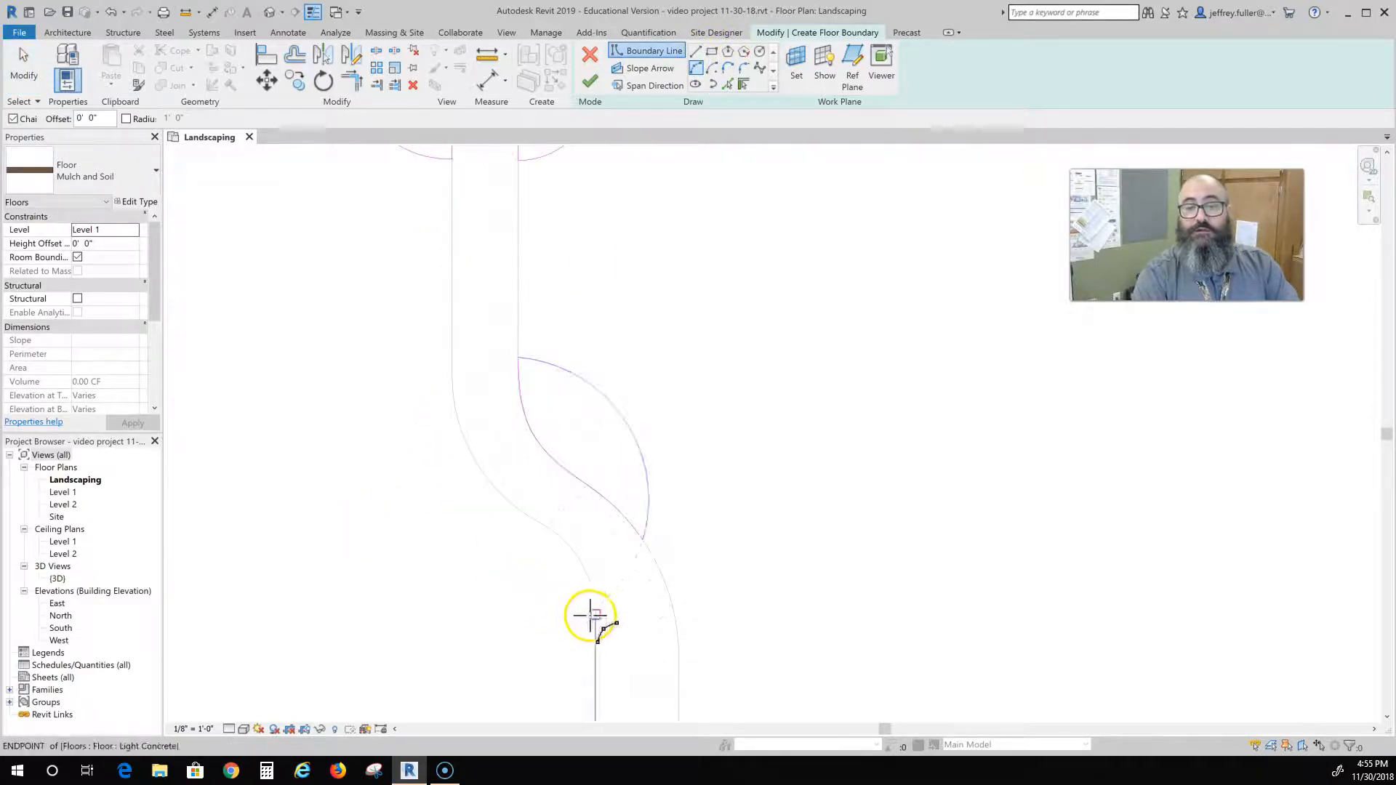
left_click(592, 615)
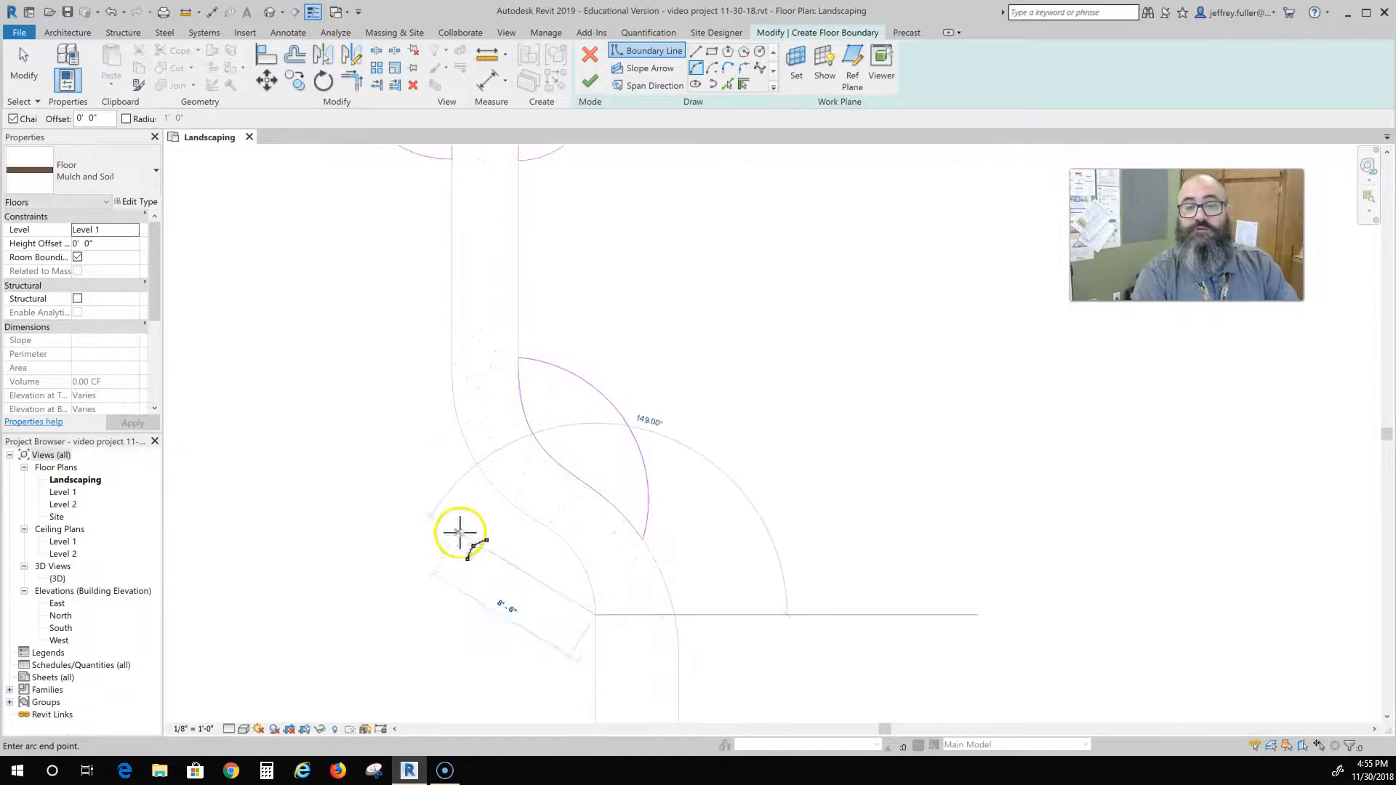
left_click(448, 365)
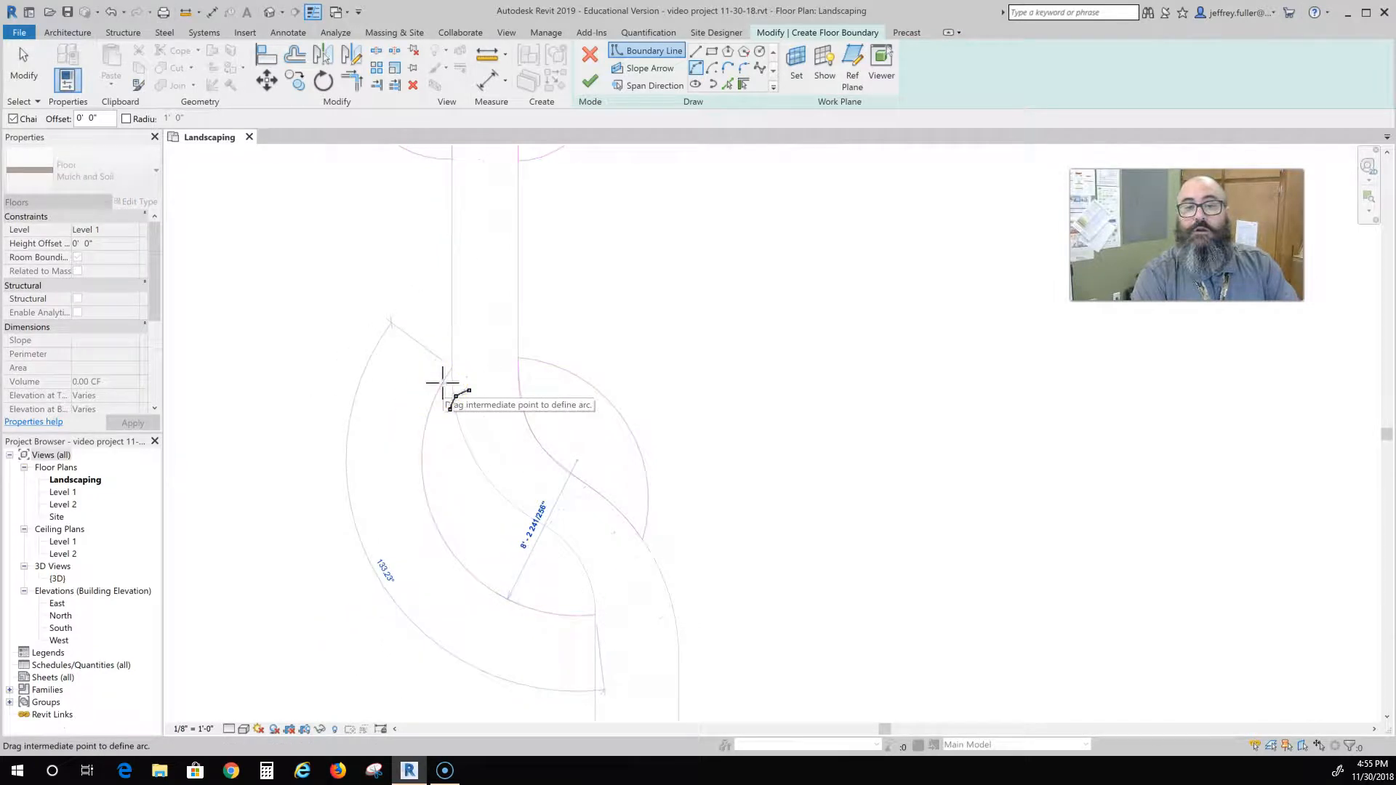
left_click(442, 383)
key("Escape")
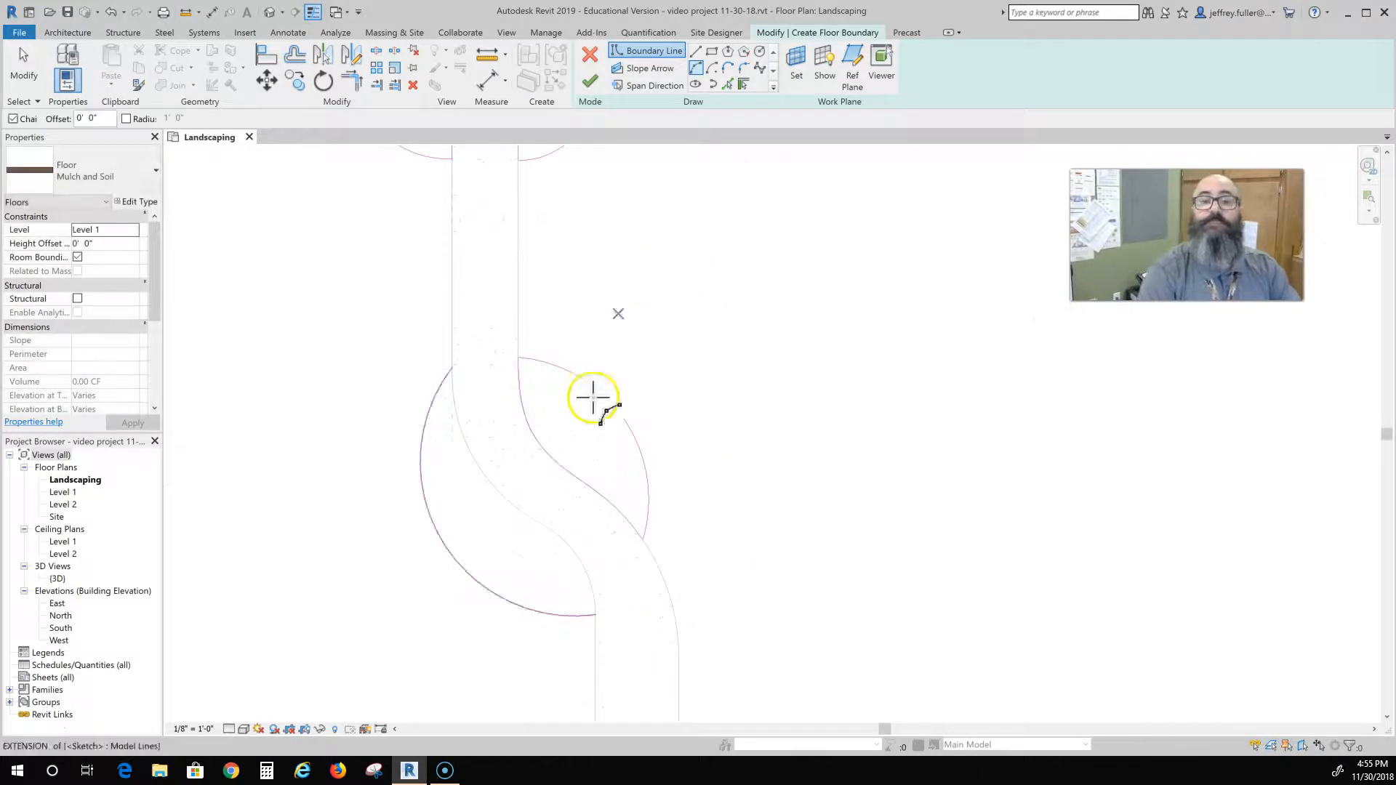
- Draw a boundary spline along the walkway's left edge, from the left arc's upper end through the bend to its lower end
left_click(759, 68)
scroll(439, 425, "up", 3)
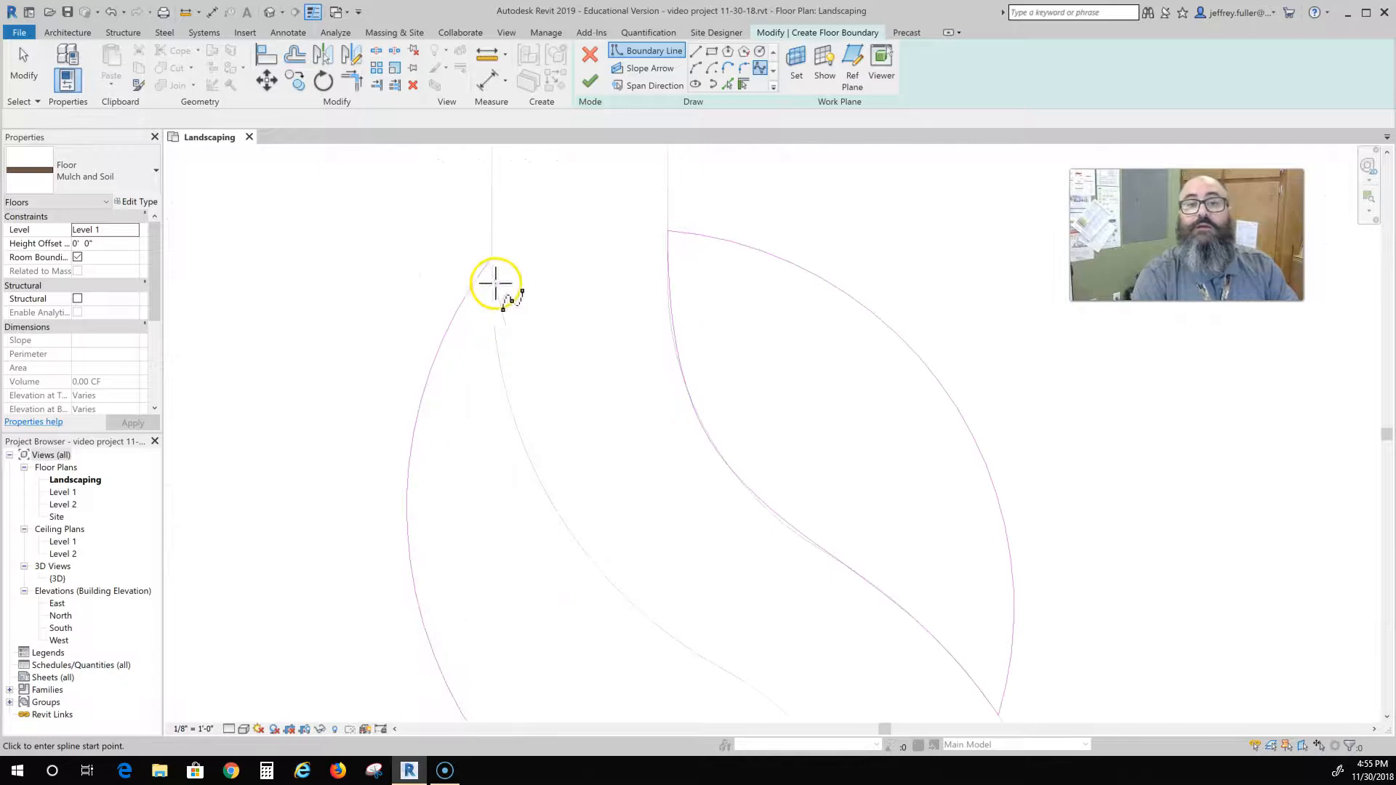
left_click(491, 260)
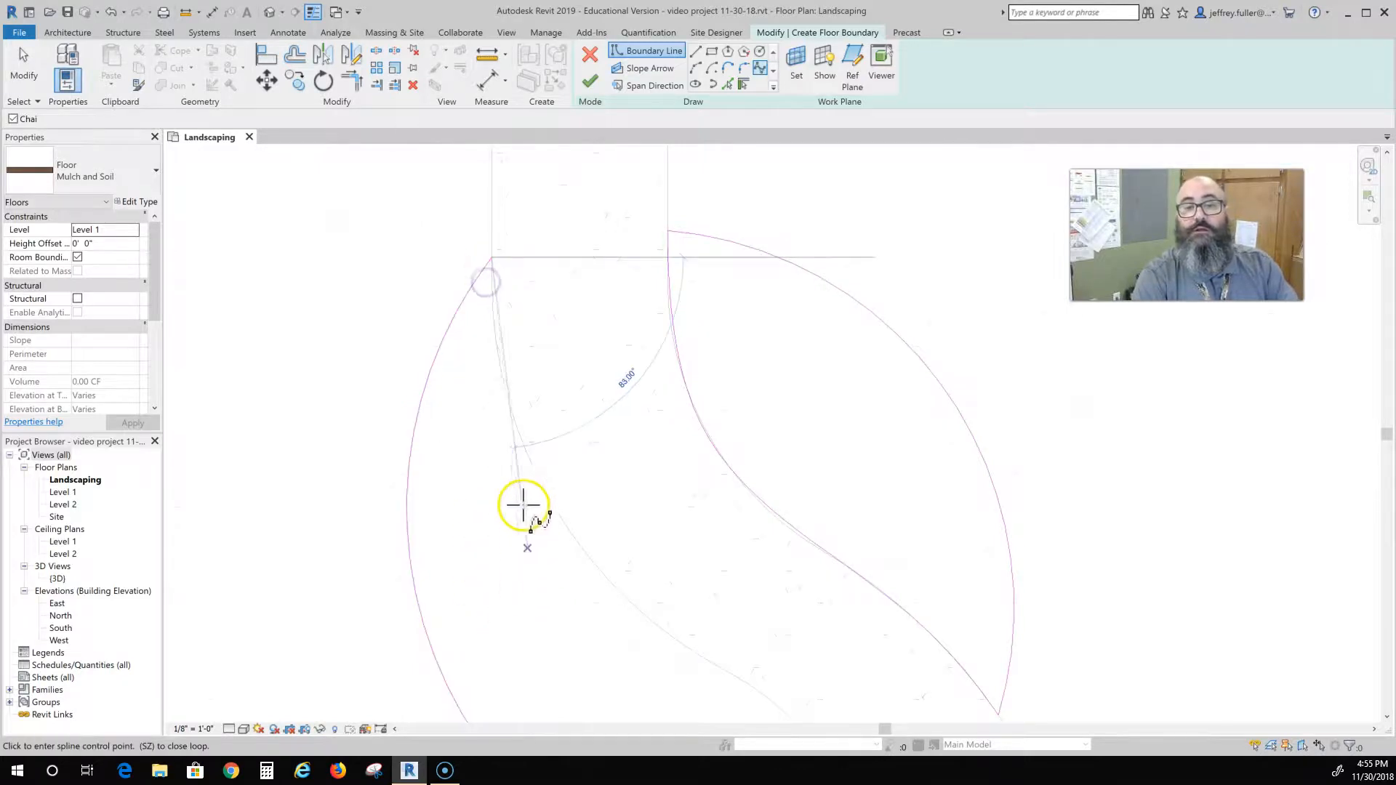
left_click(496, 325)
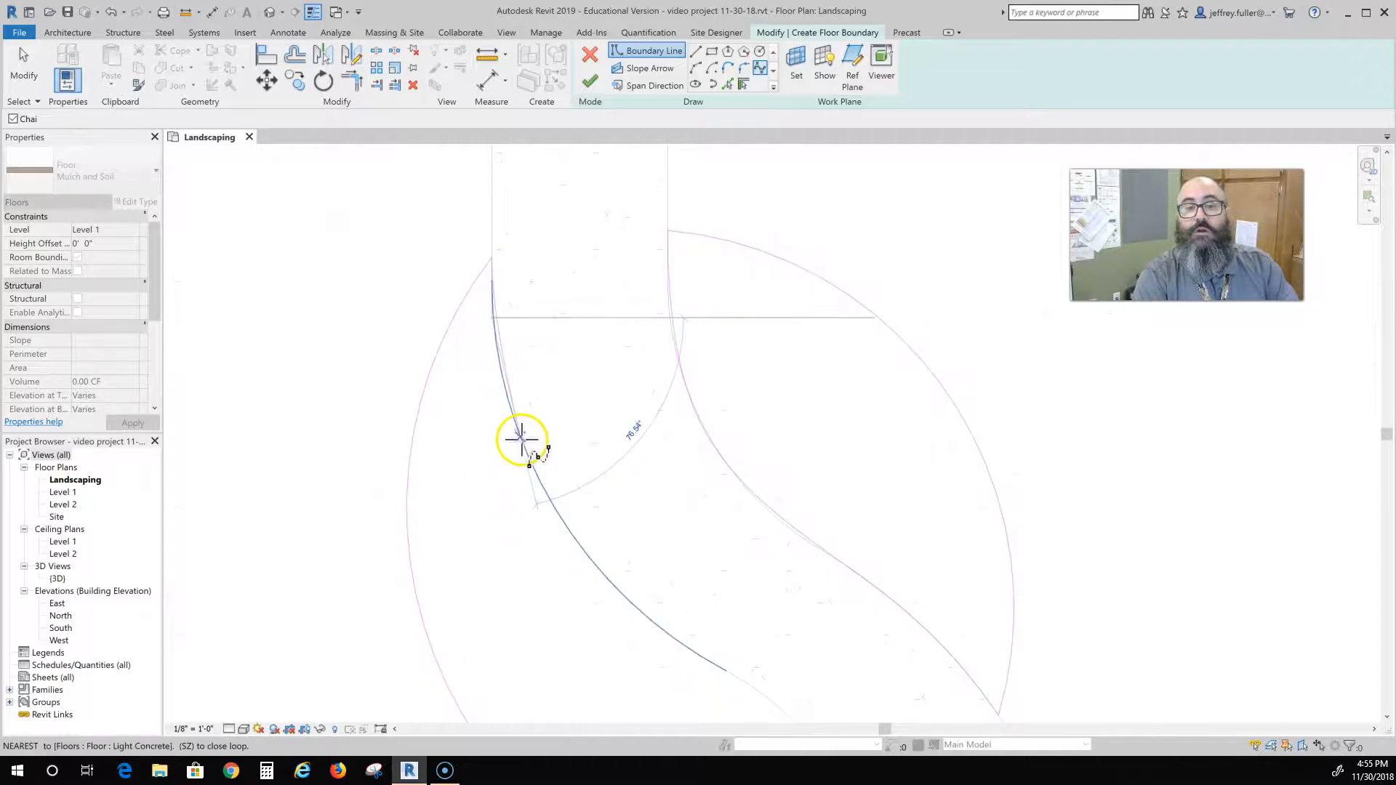
left_click(521, 439)
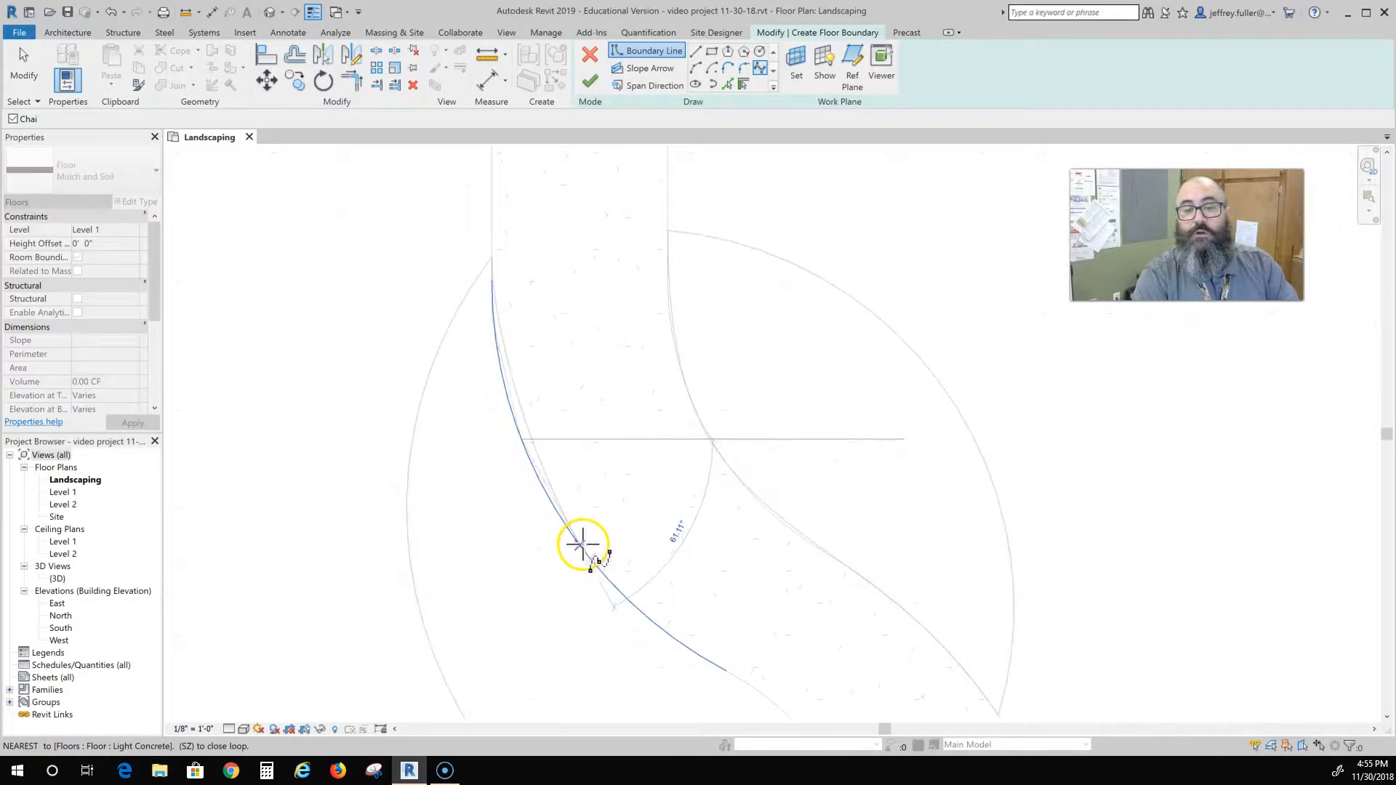
left_click(581, 545)
left_click(700, 661)
middle_click_drag(700, 691, 308, 405)
left_click(379, 412)
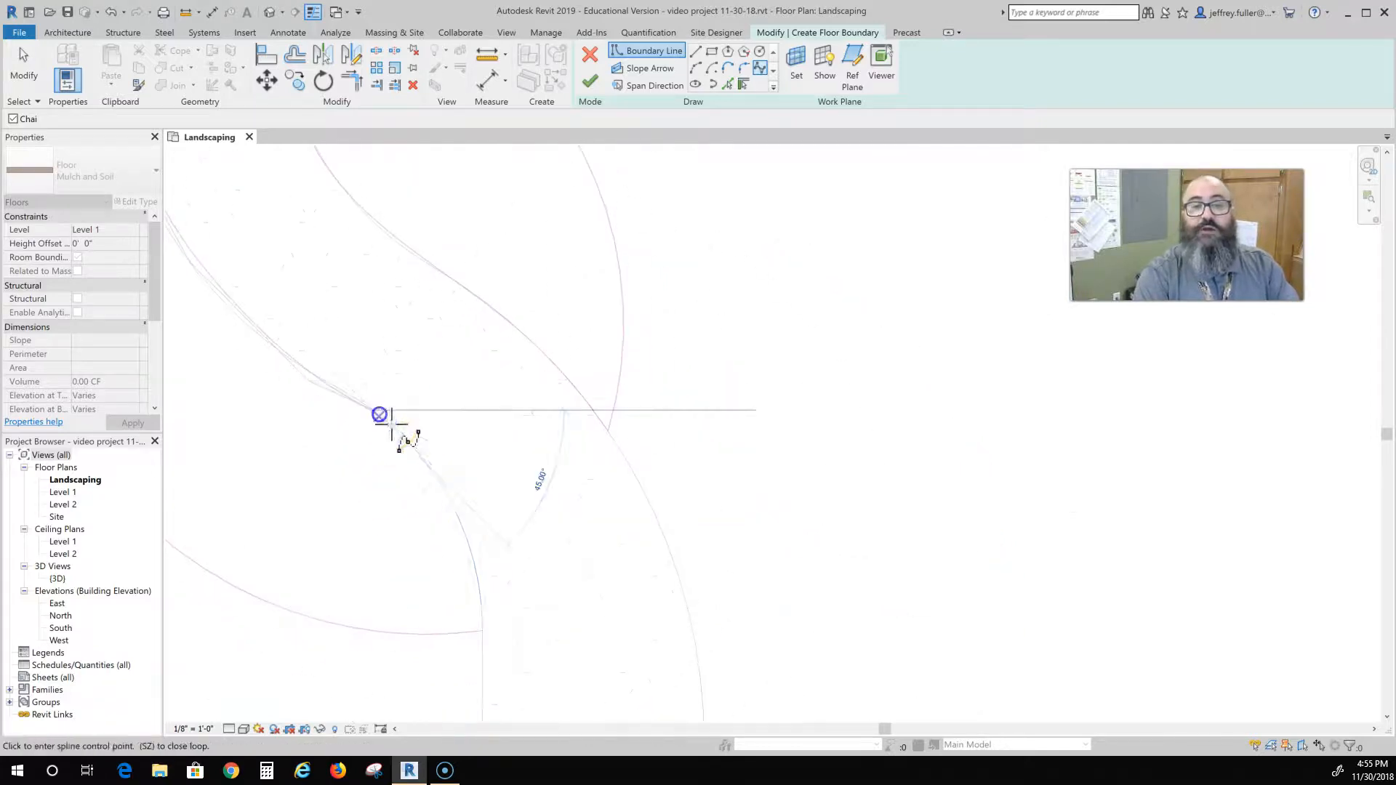
left_click(426, 464)
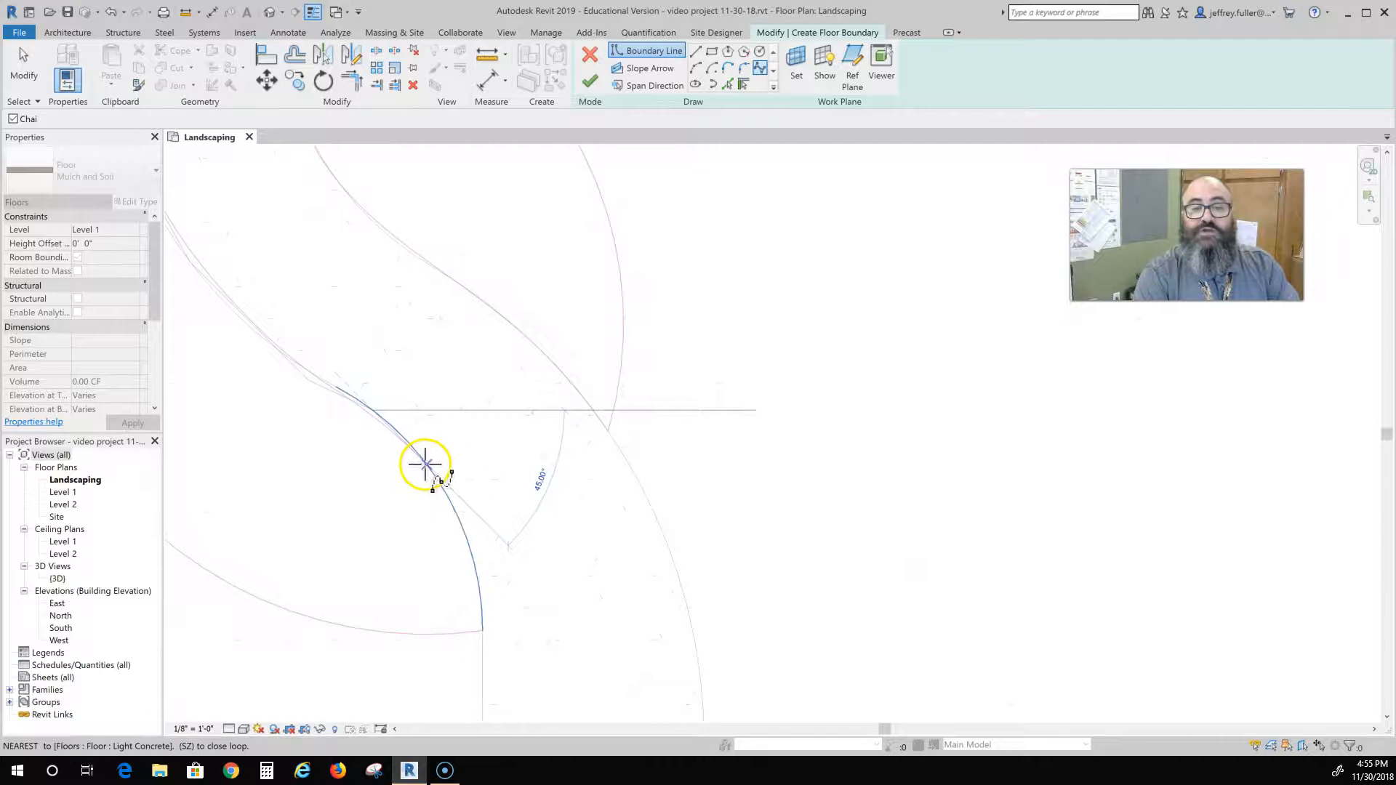
left_click(460, 522)
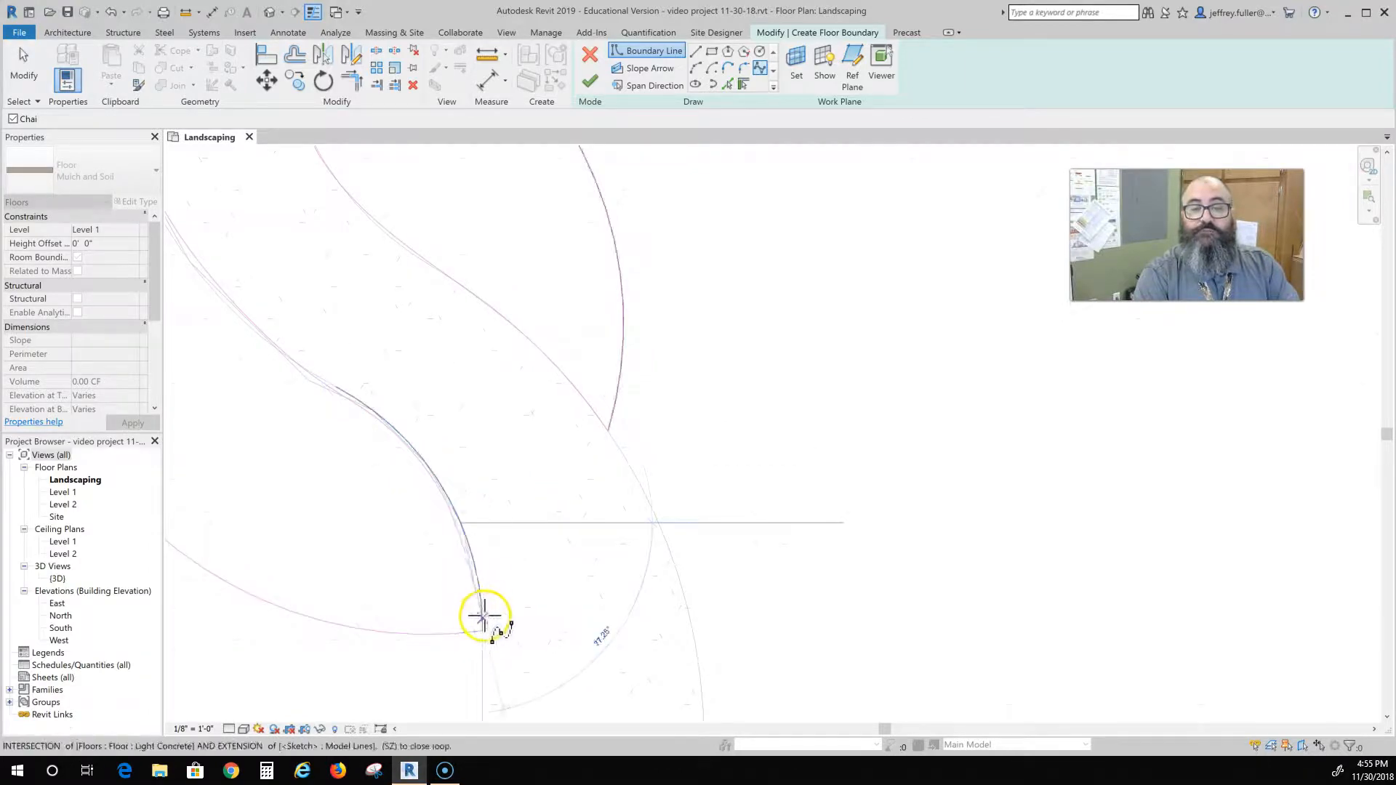
left_click(477, 578)
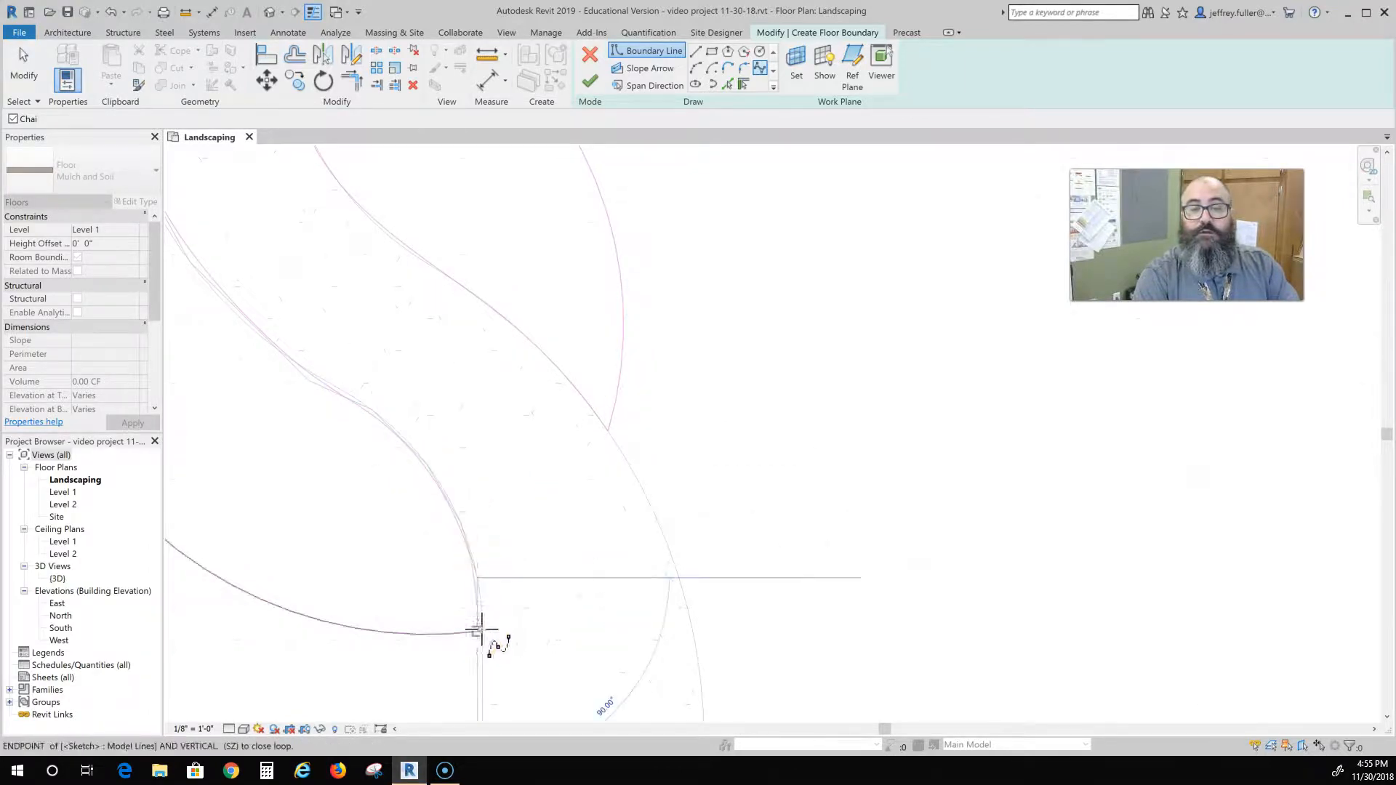
left_click(478, 631)
scroll(374, 533, "down", 2)
middle_click_drag(373, 533, 682, 596)
scroll(495, 358, "up", 4)
key("Escape")
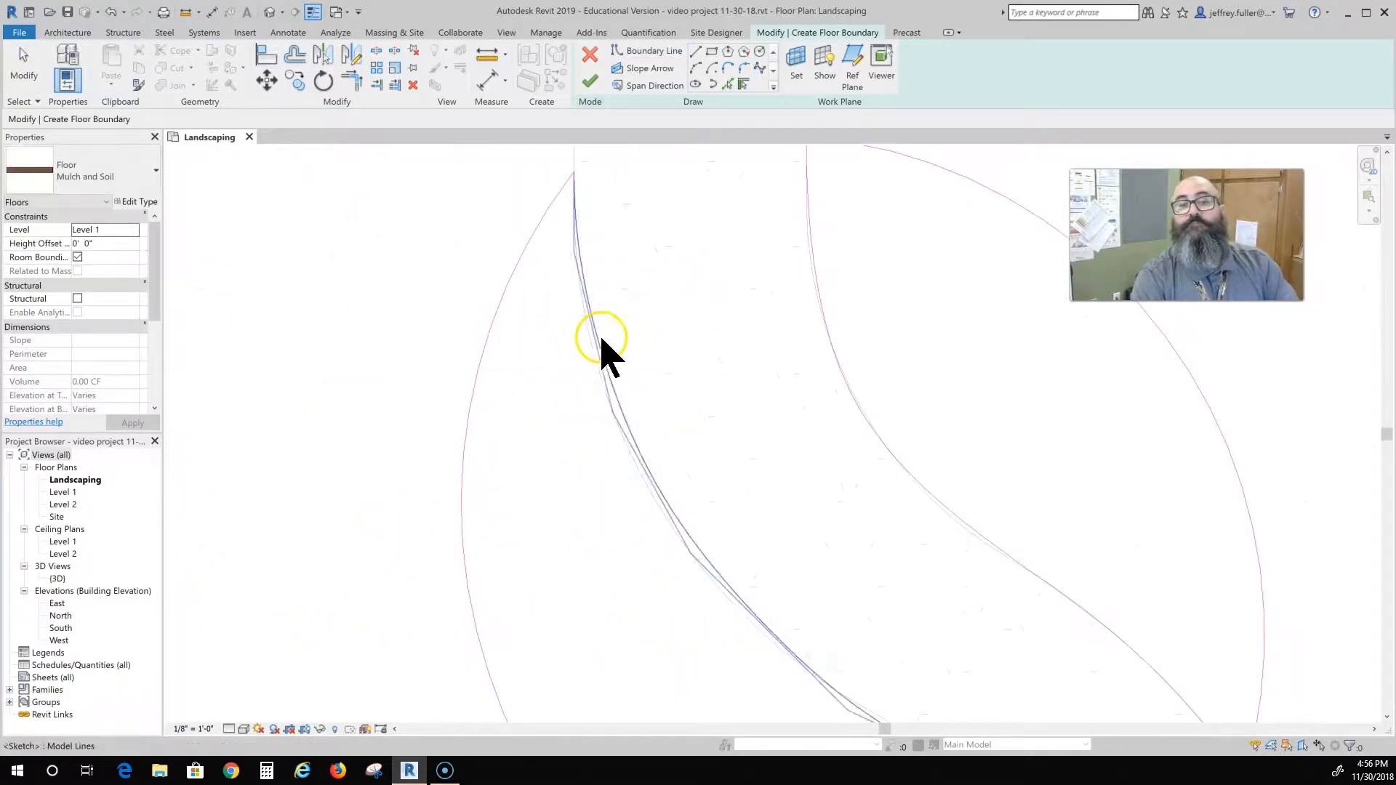
- Adjust the left spline's upper and middle control points so its upper half follows the walkway edge
left_click(599, 350)
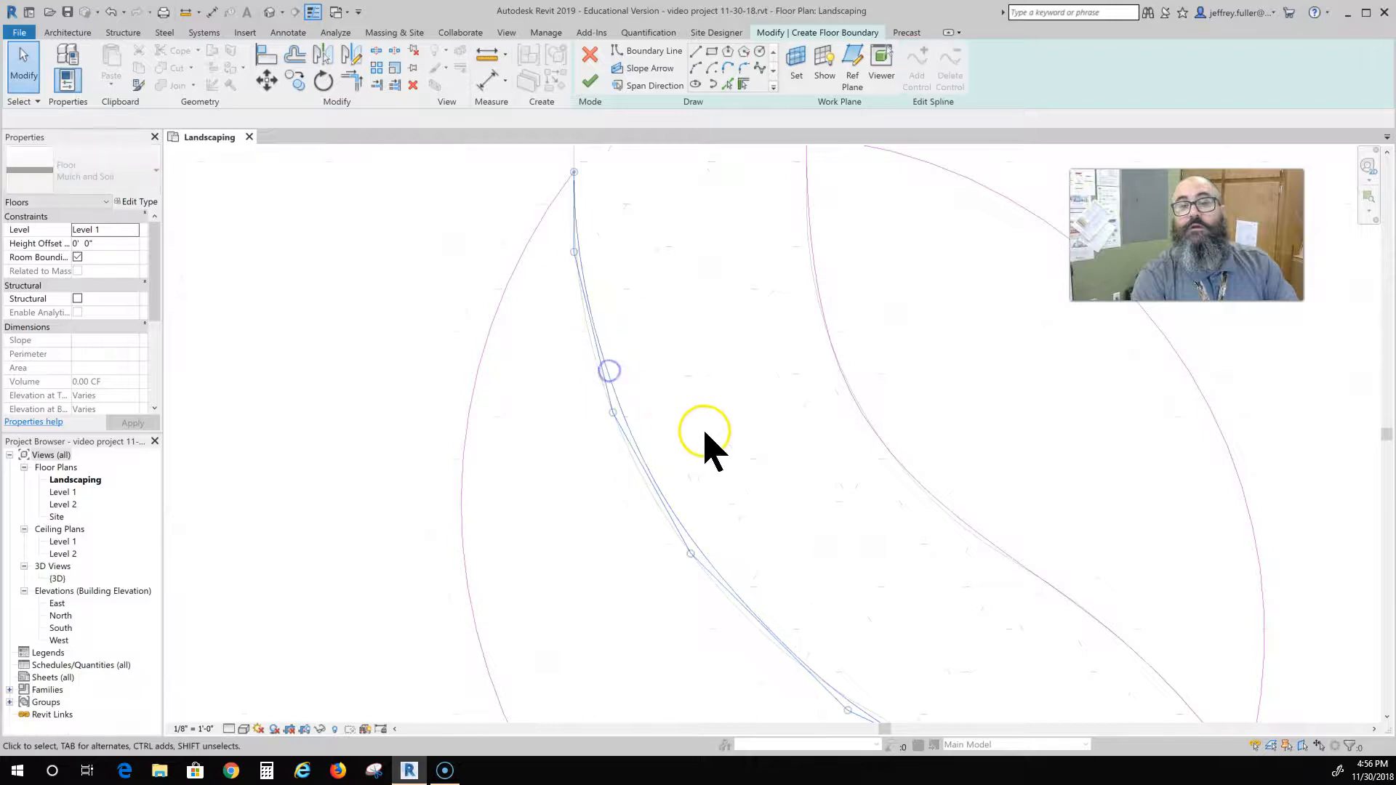
left_click_drag(613, 413, 601, 412)
key("Escape")
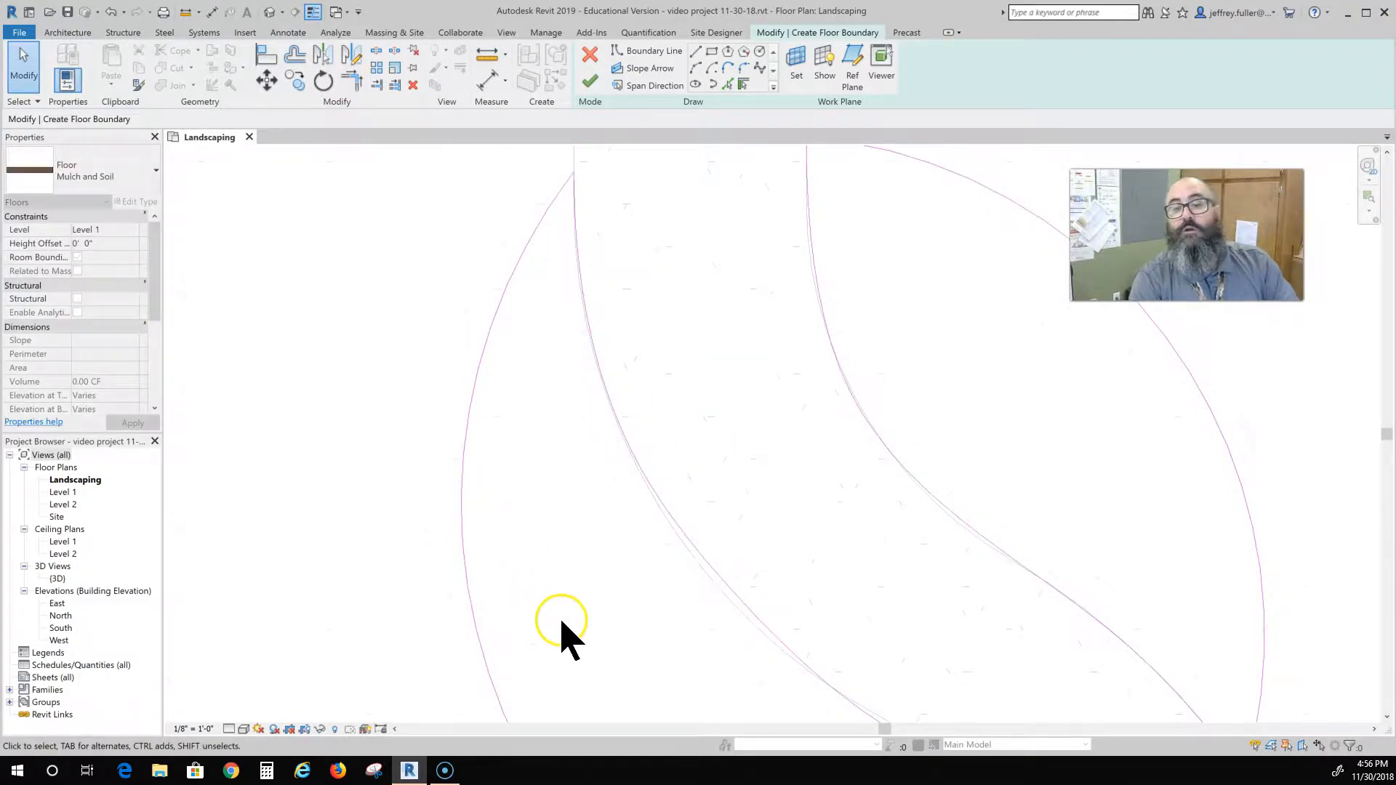
middle_click_drag(556, 622, 399, 343)
left_click(590, 344)
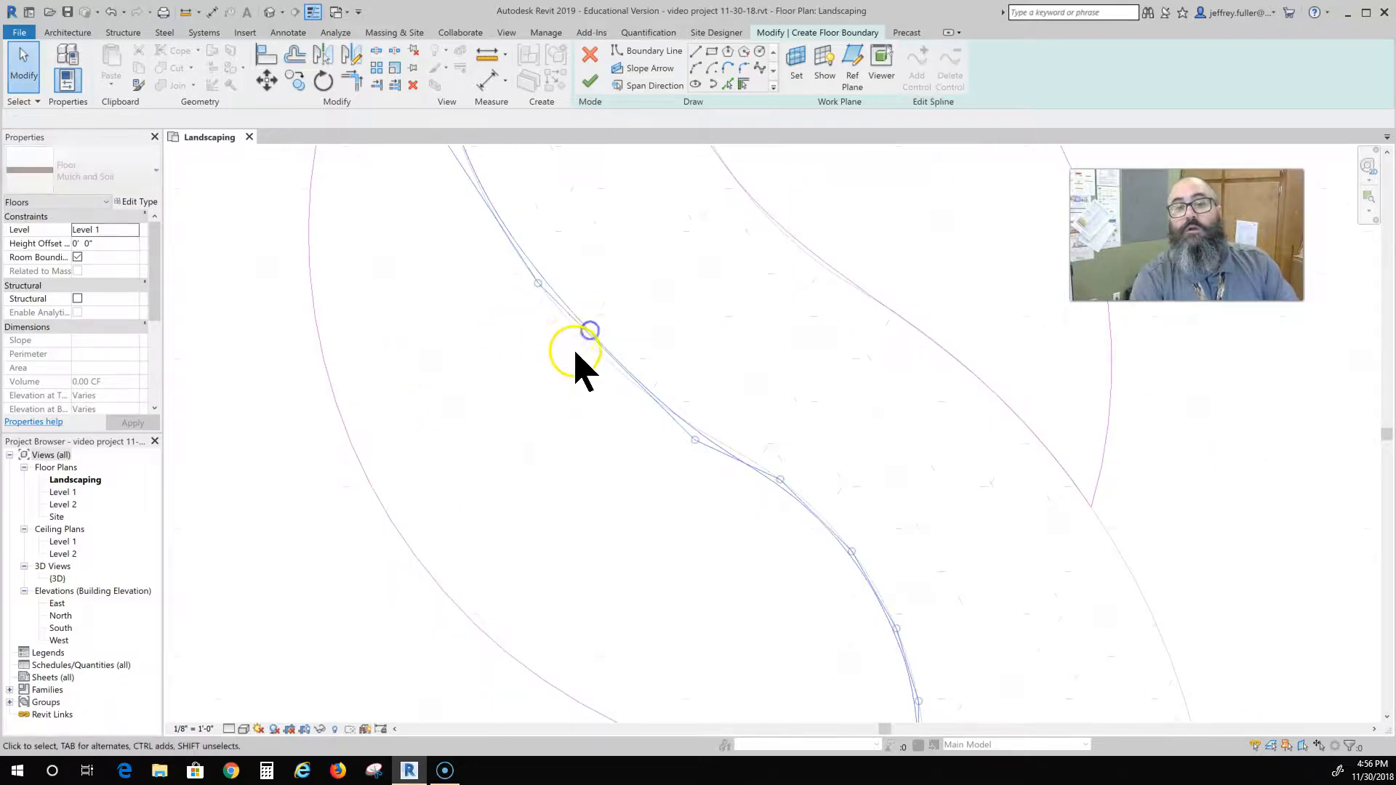
left_click_drag(537, 284, 562, 336)
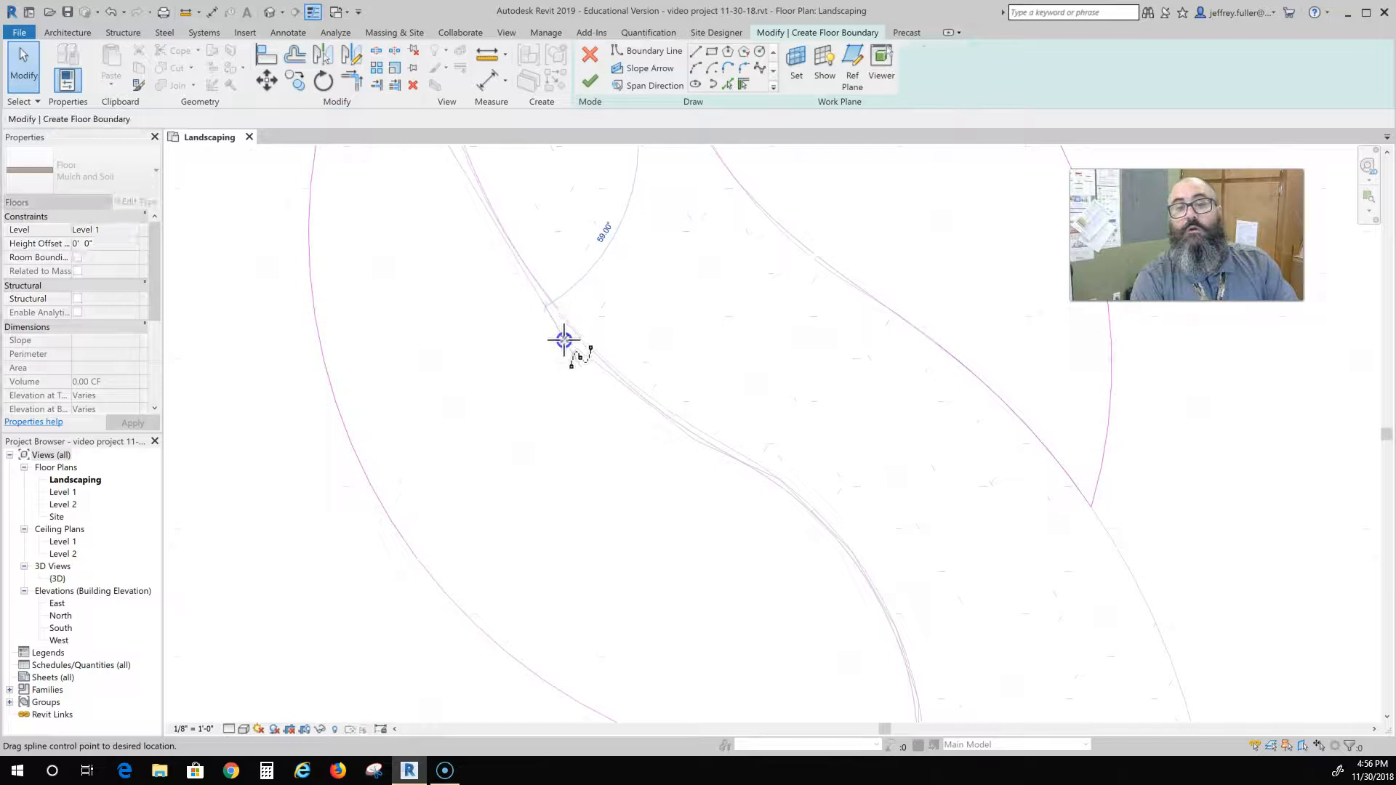
left_click_drag(564, 338, 564, 337)
- Shift the left spline's control point just above the curve reversal slightly toward the walkway edge
middle_click_drag(691, 550, 423, 422)
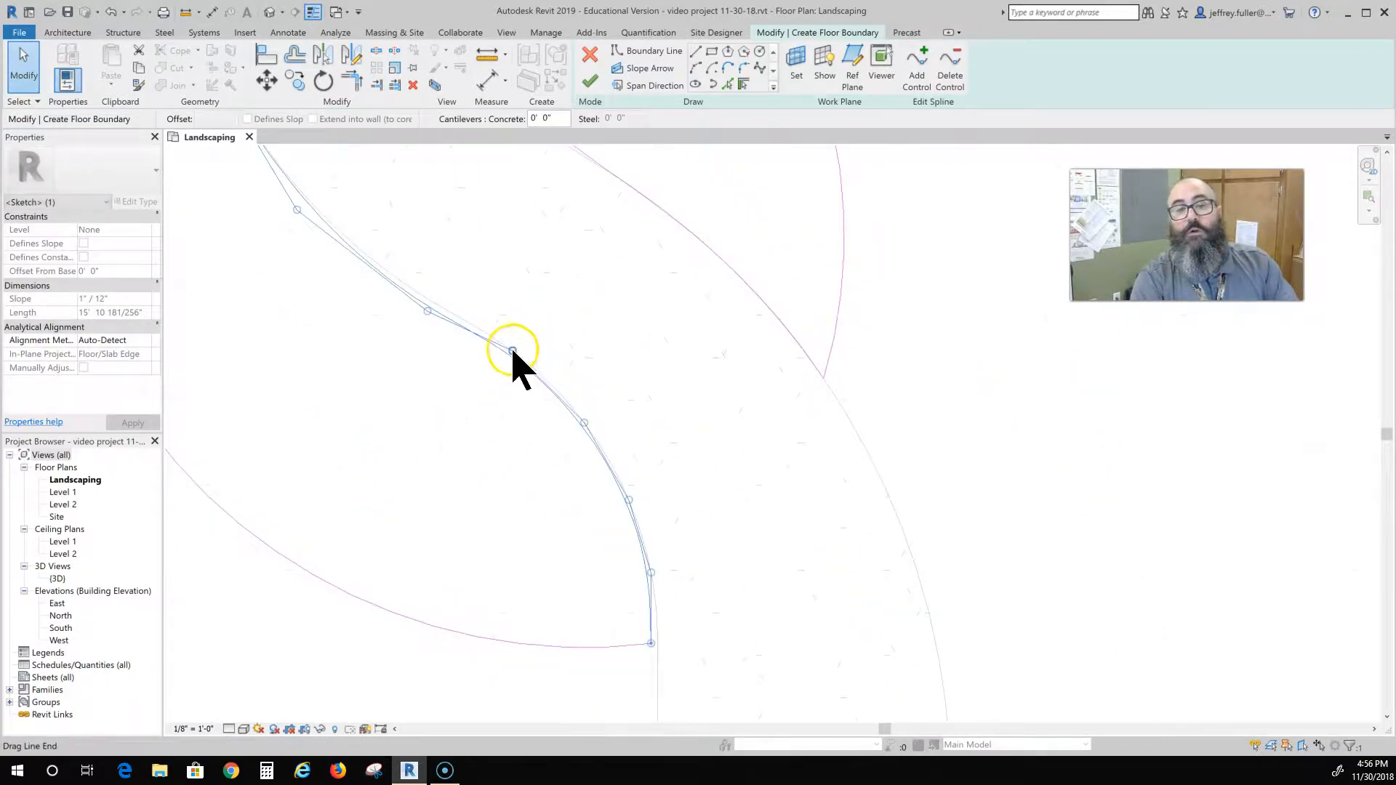
left_click(451, 365)
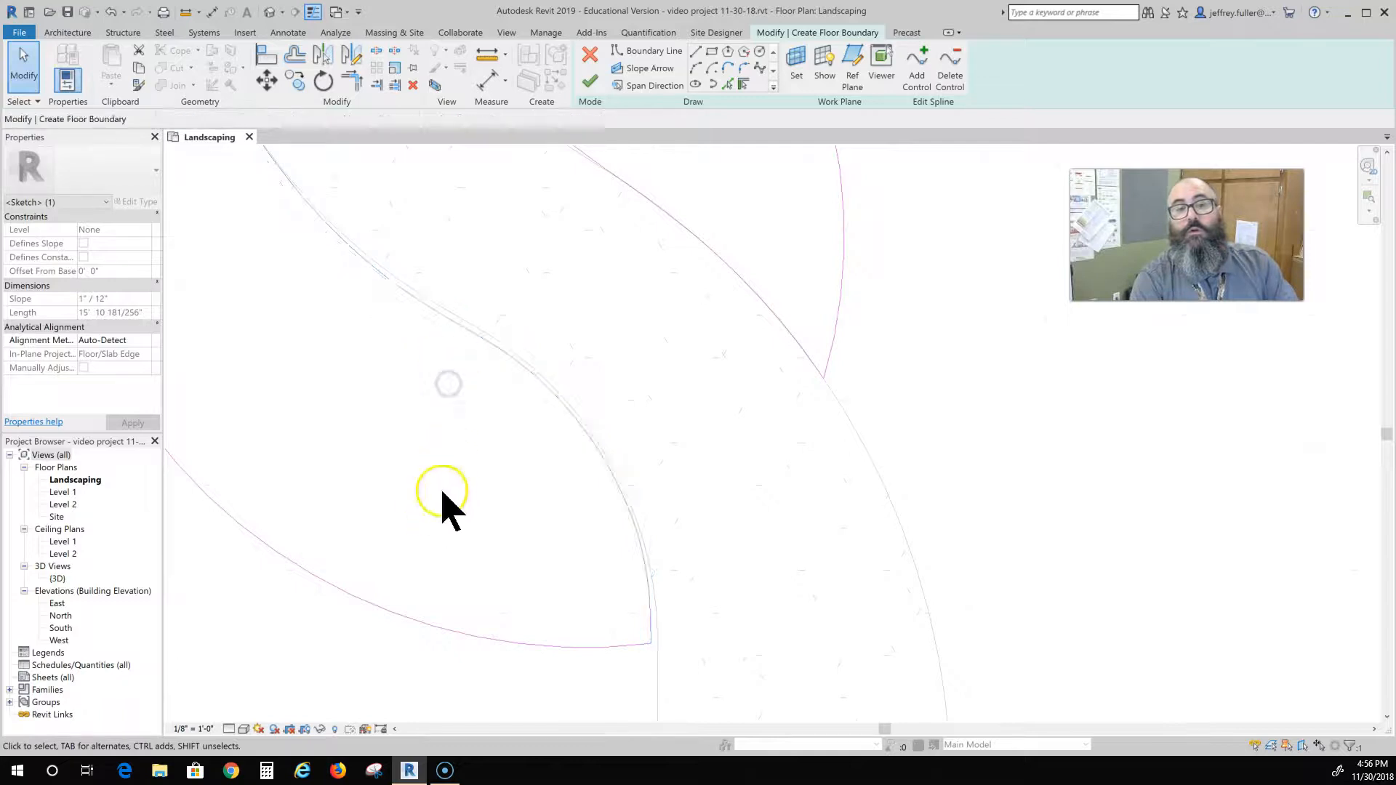
left_click(461, 326)
left_click_drag(427, 311, 436, 308)
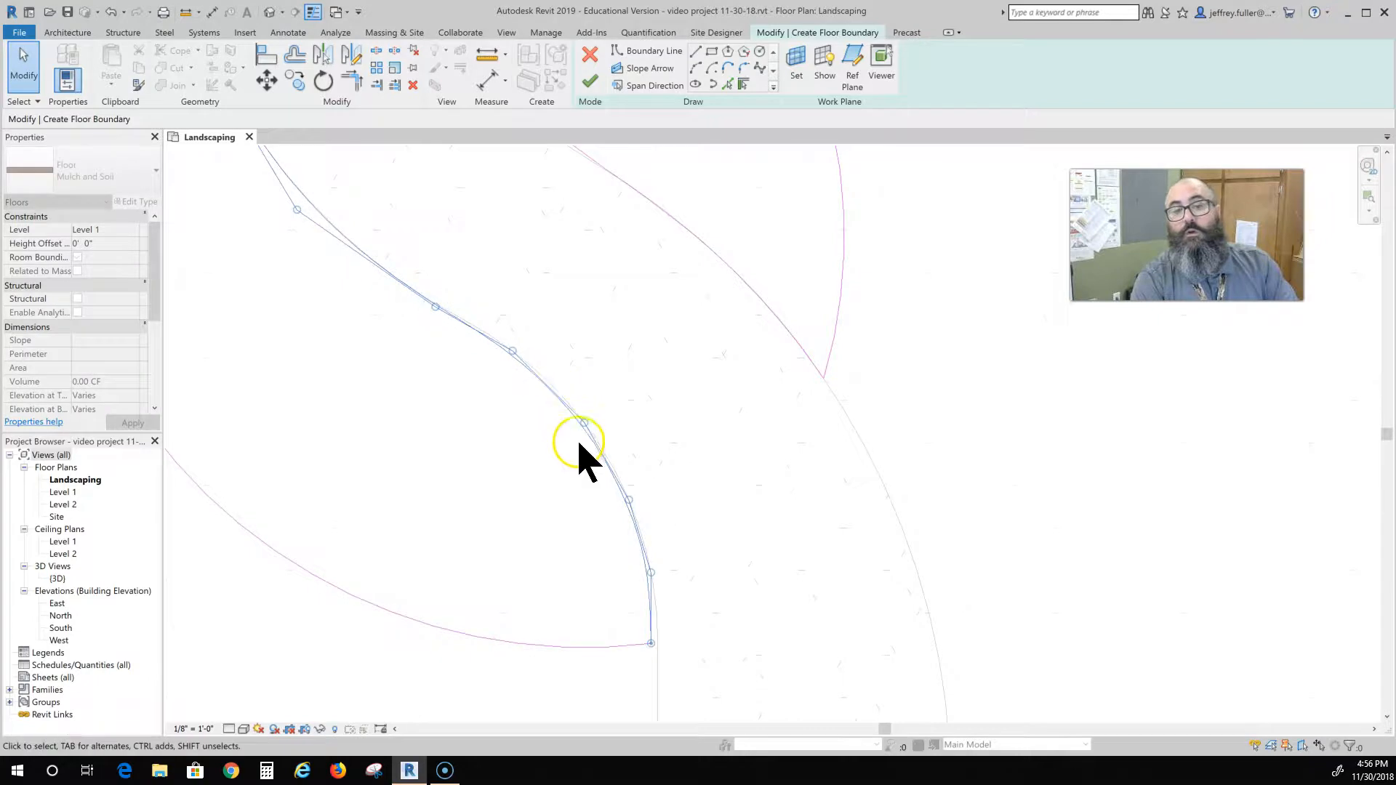
- Fine-tune the control point on the left spline's lower bend to bring the curve closer to the walkway edge
left_click(614, 423)
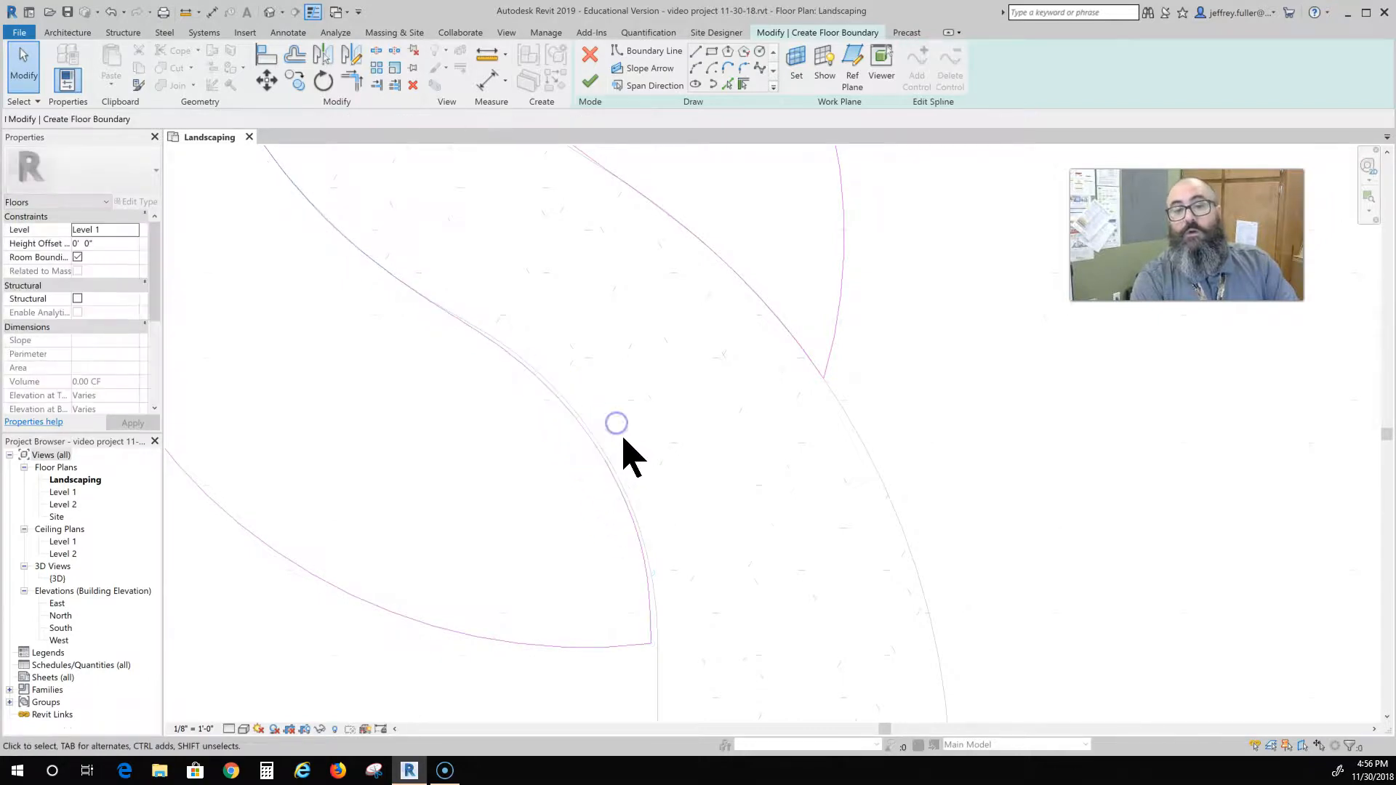
left_click(583, 426)
left_click_drag(583, 427, 588, 415)
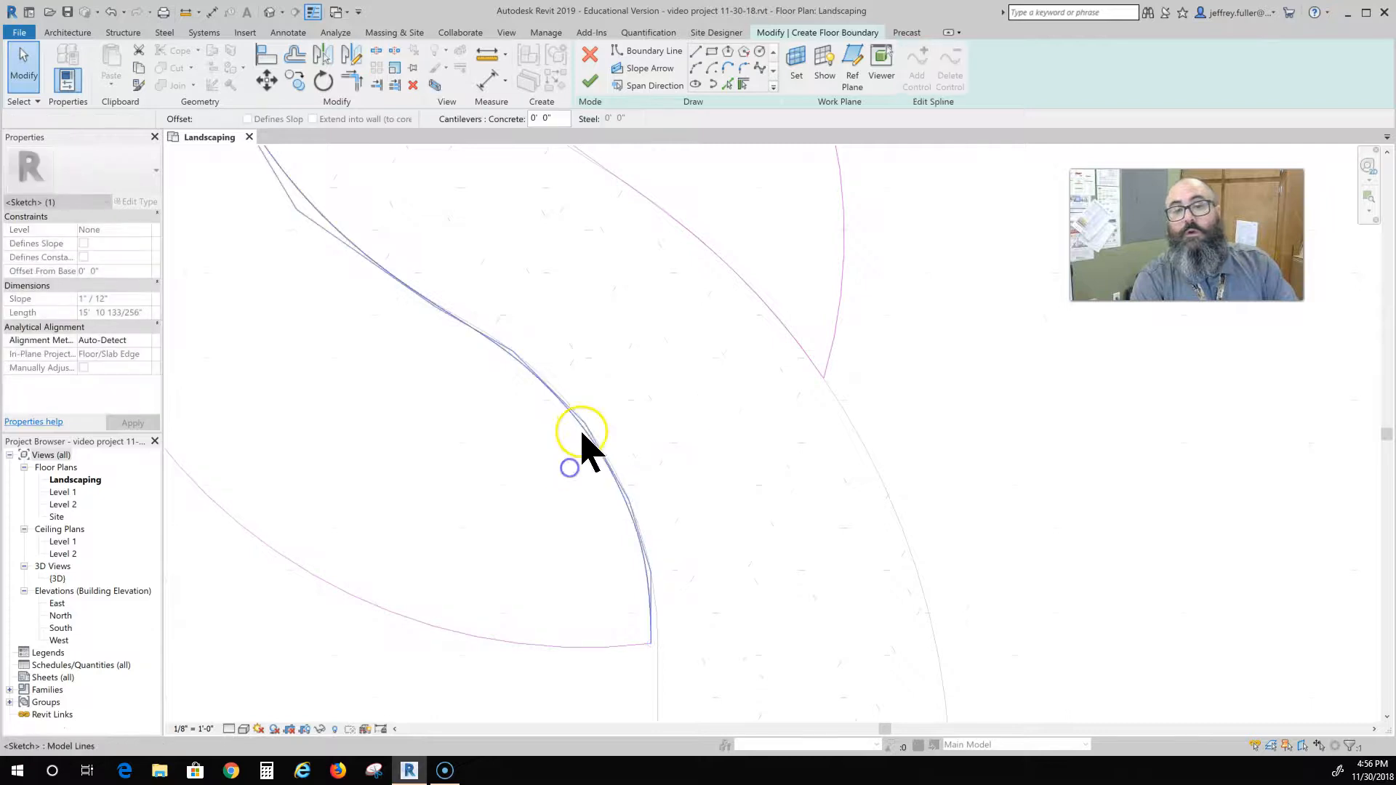
left_click(578, 439)
scroll(578, 439, "up", 5)
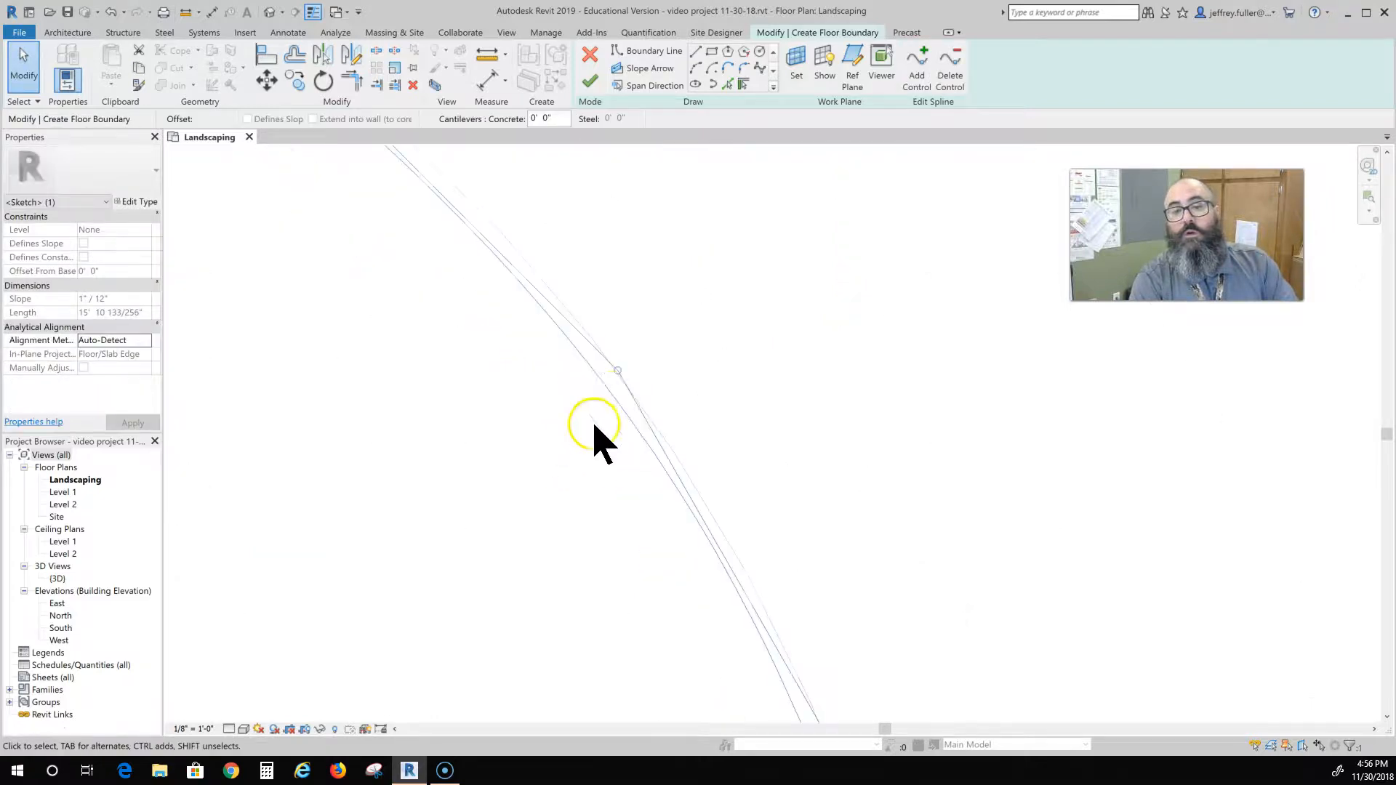
mouse_move(617, 370)
left_mouse_down()
mouse_move(633, 361)
mouse_move(612, 311)
left_mouse_up()
- Move the left spline's lower endpoint onto the walkway edge and finish the mulch floor's boundary sketch
scroll(572, 490, "down", 5)
middle_click_drag(560, 537, 539, 326)
left_click(652, 539)
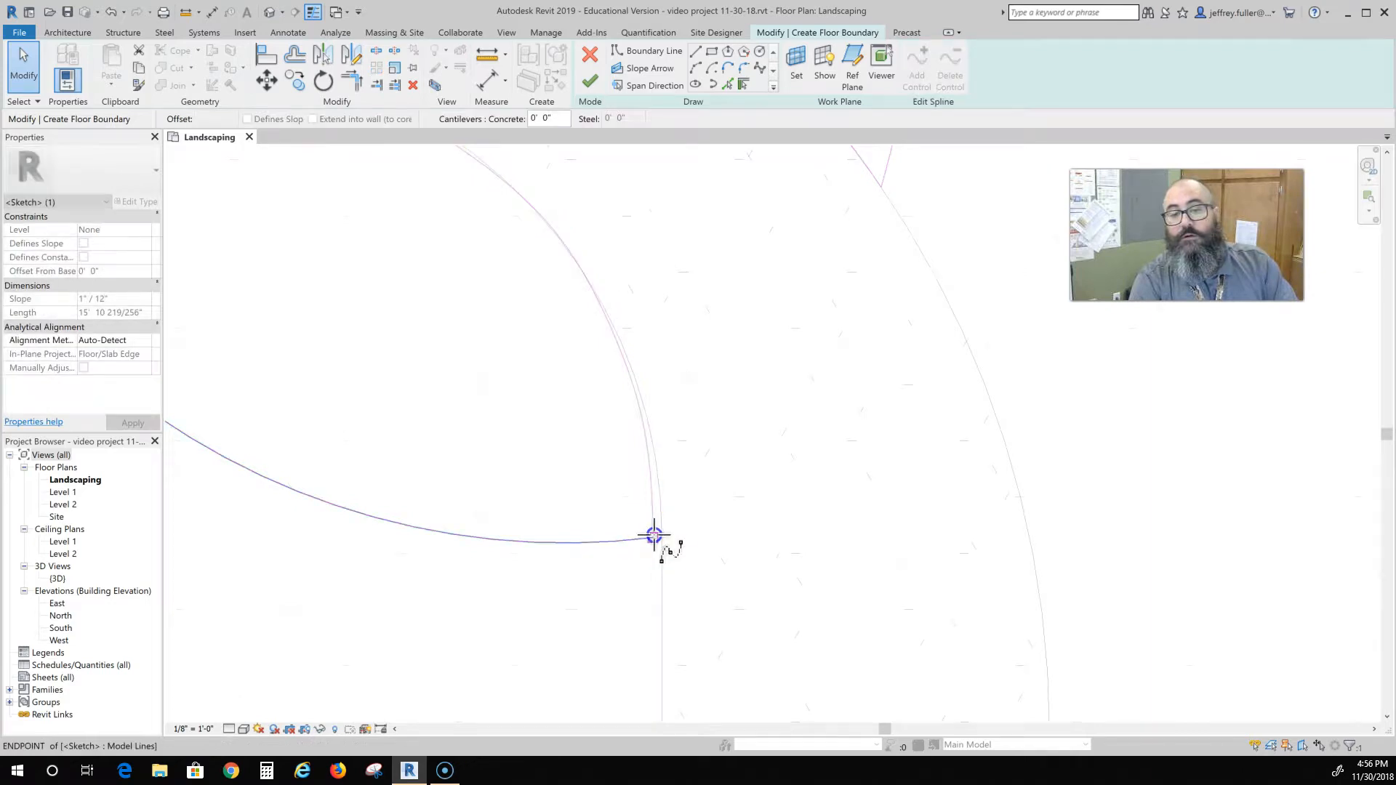
left_click_drag(659, 535, 662, 535)
left_click(621, 536)
key("Escape")
scroll(595, 566, "down", 6)
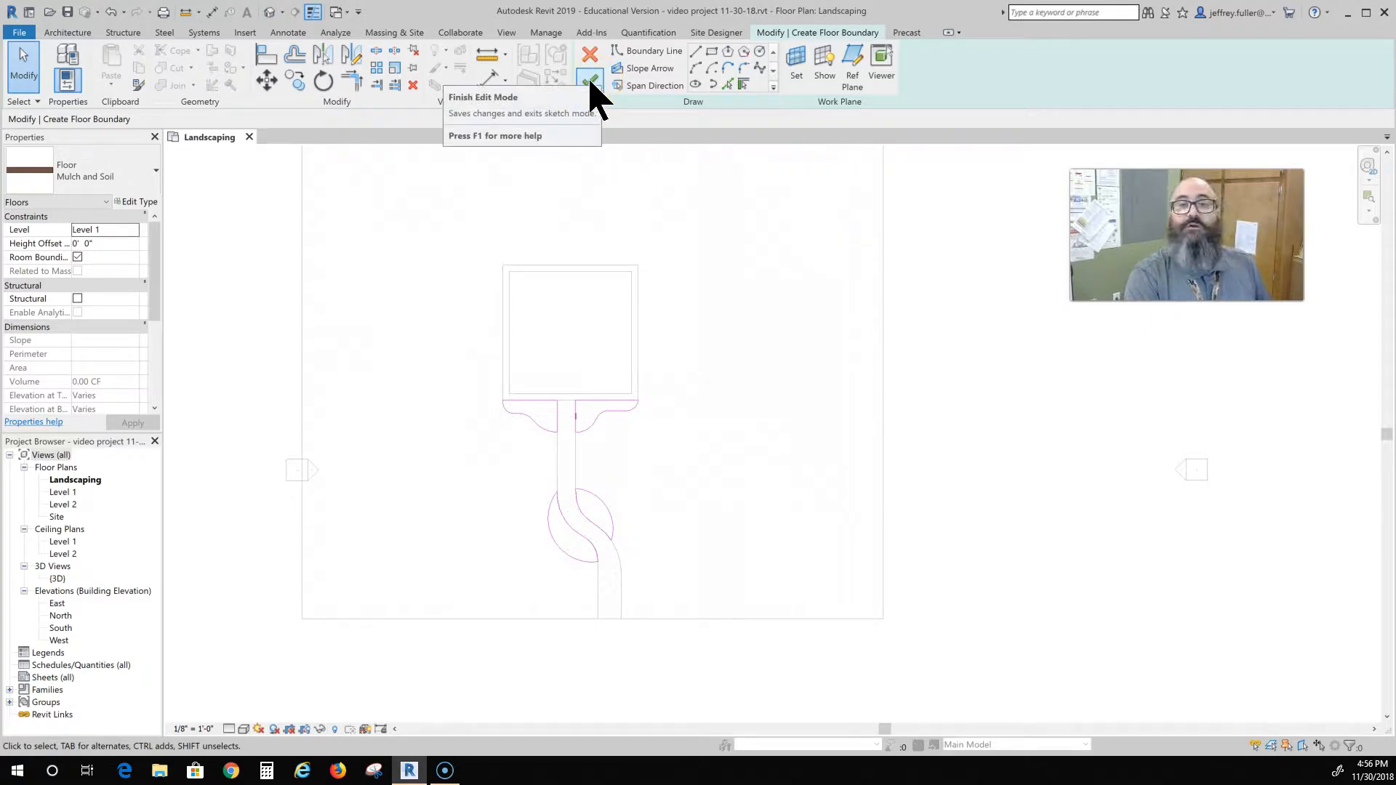
left_click(591, 82)
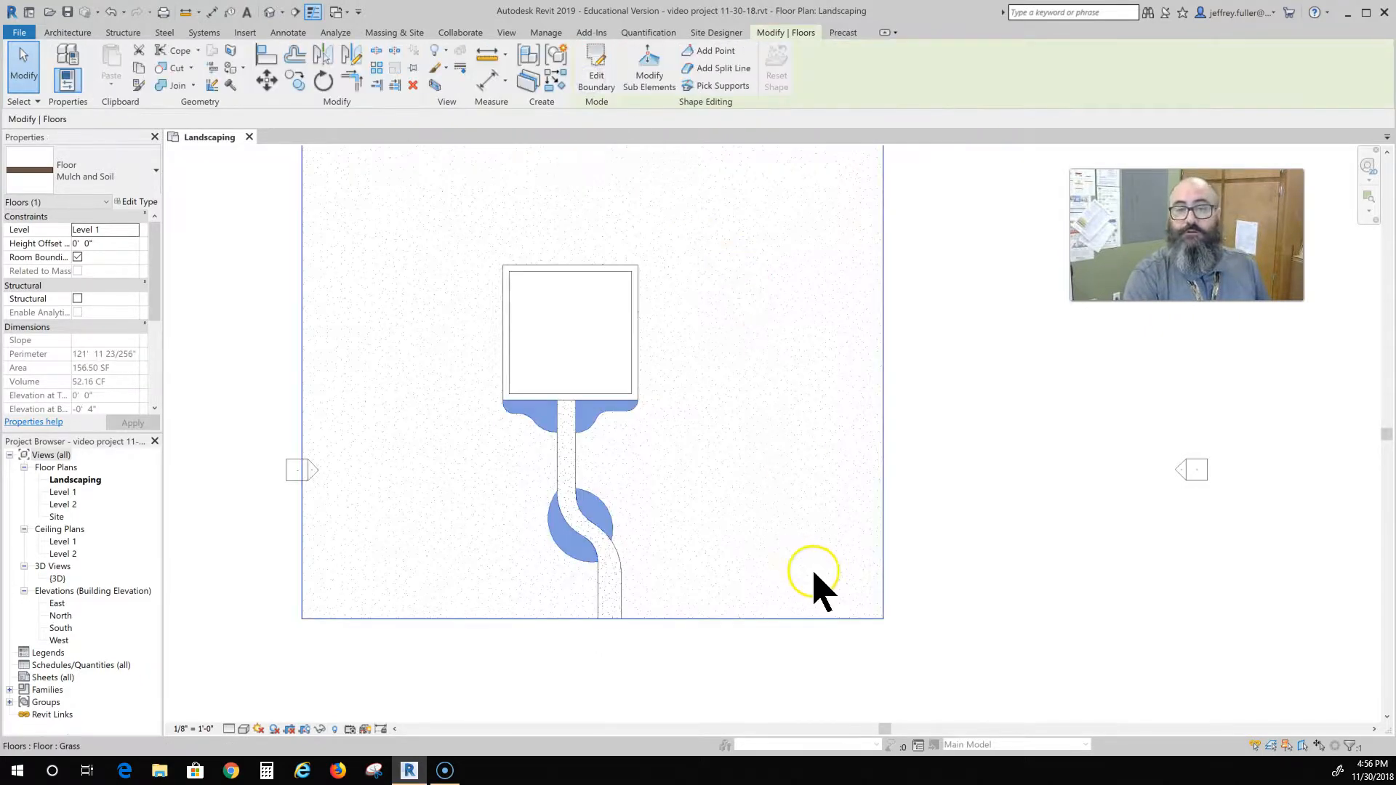
- In the East elevation, nudge the Mulch and Soil floor down to a height offset of -0' 6"
double_click(57, 604)
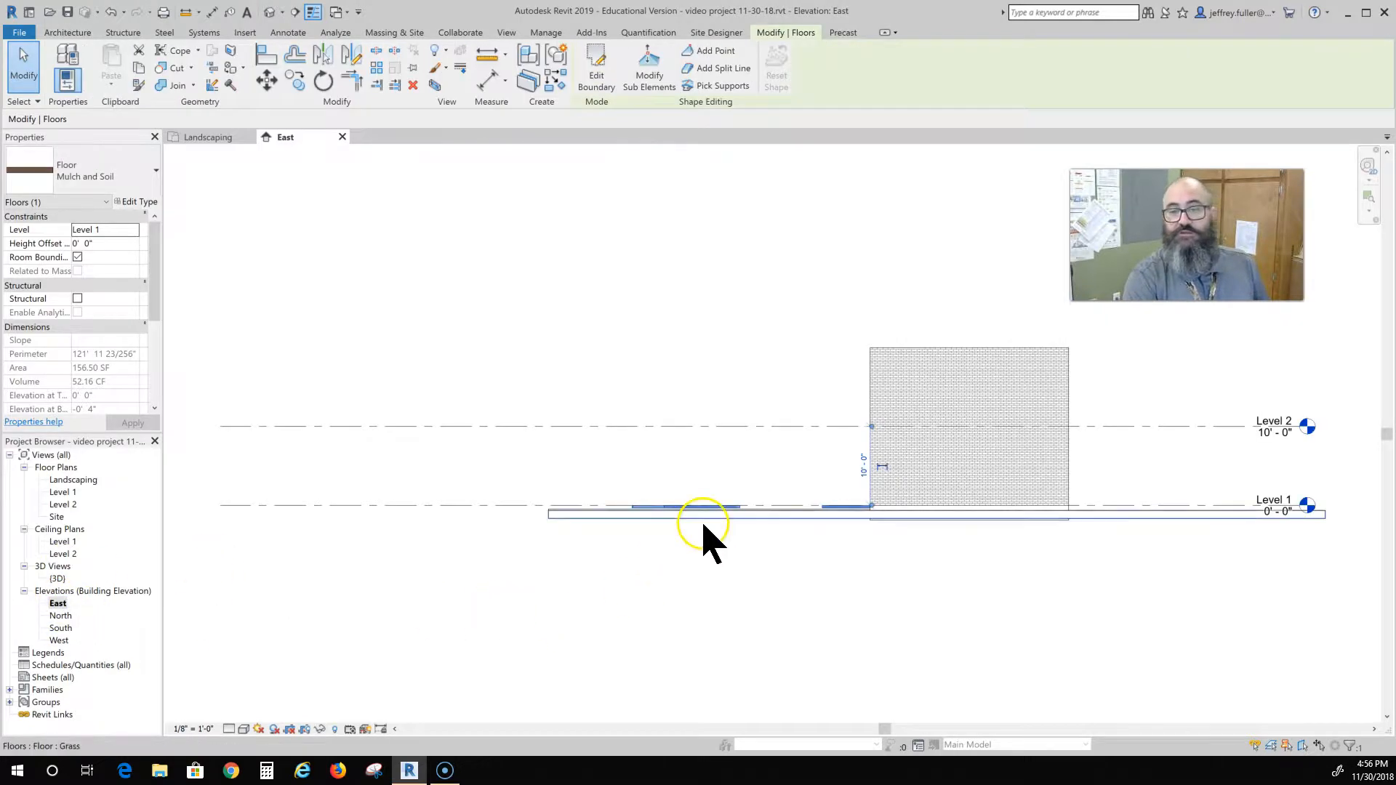
scroll(680, 575, "up", 5)
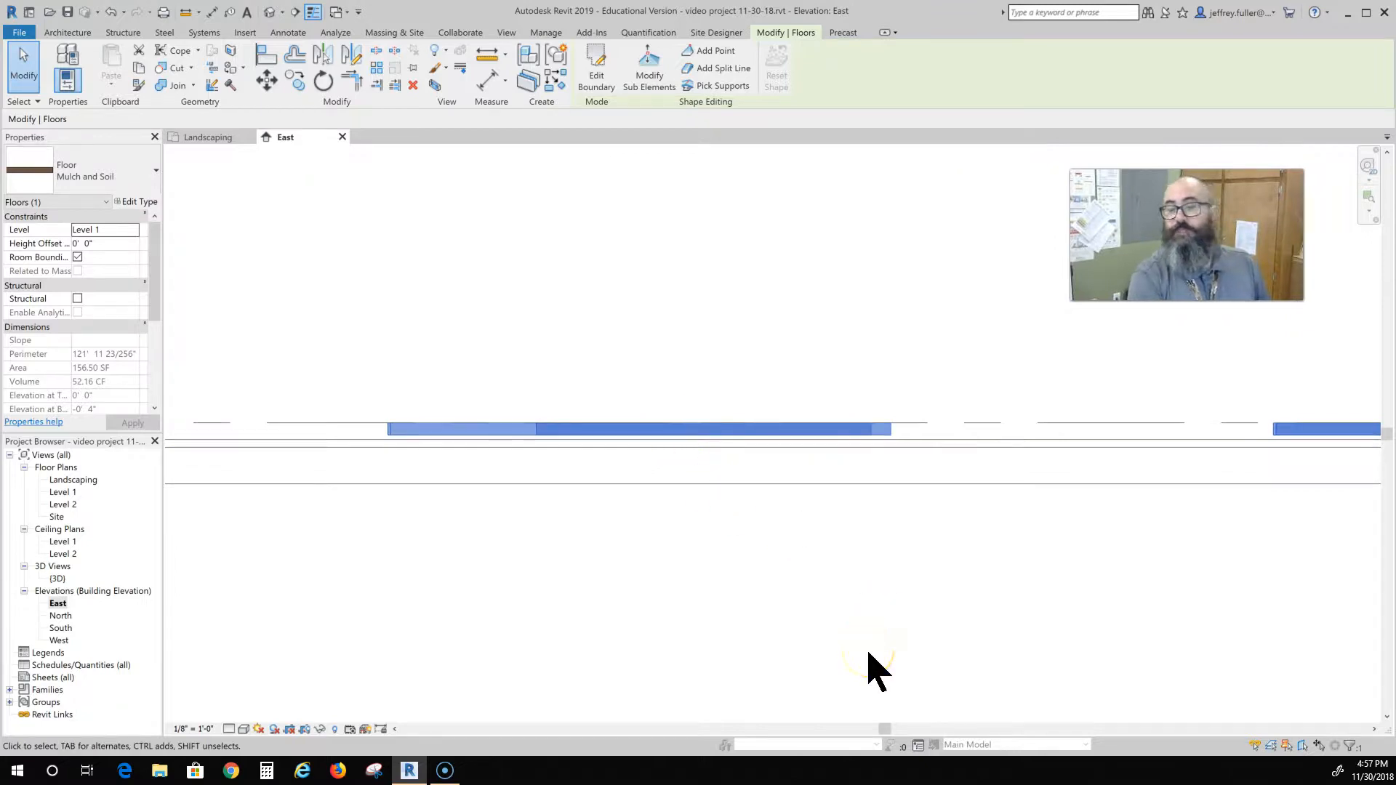
key("Down")
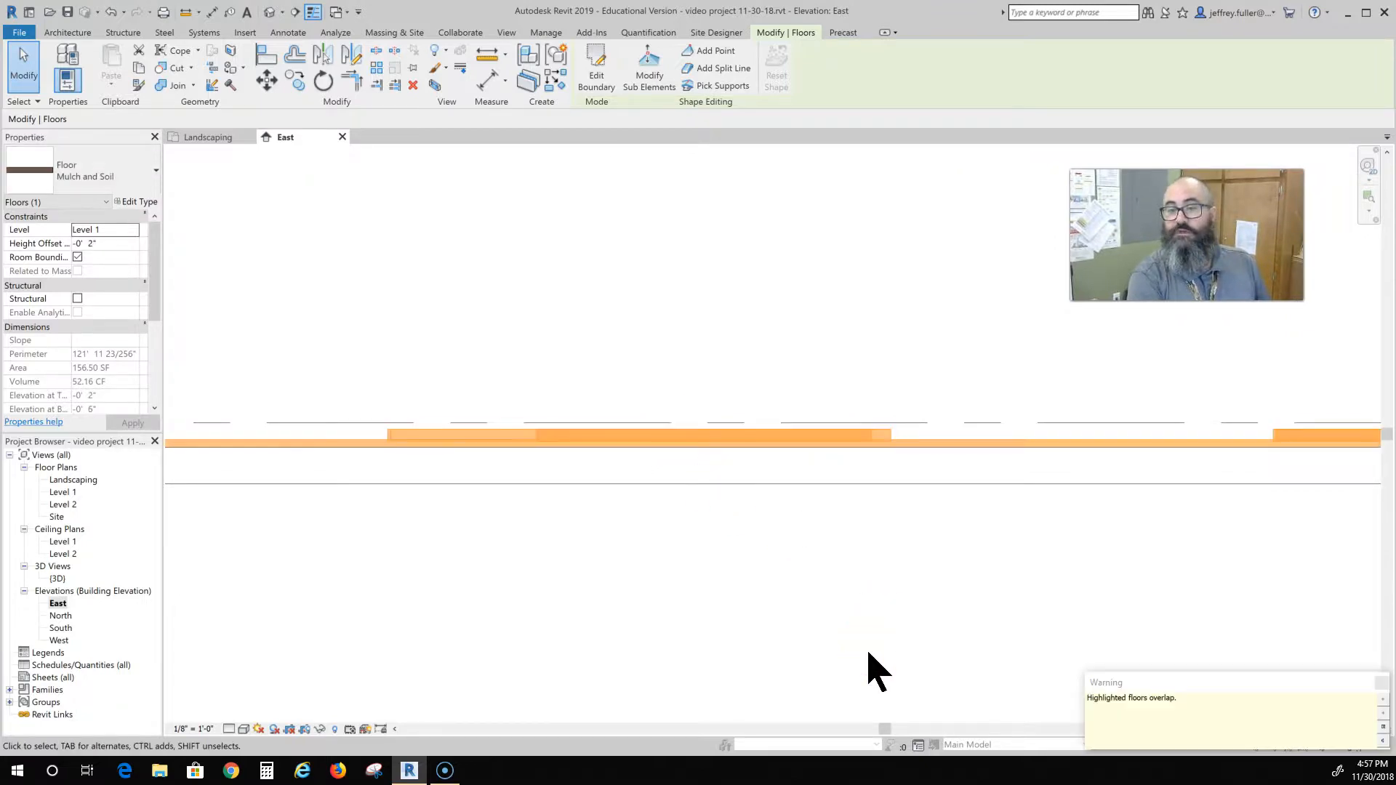
key("Down")
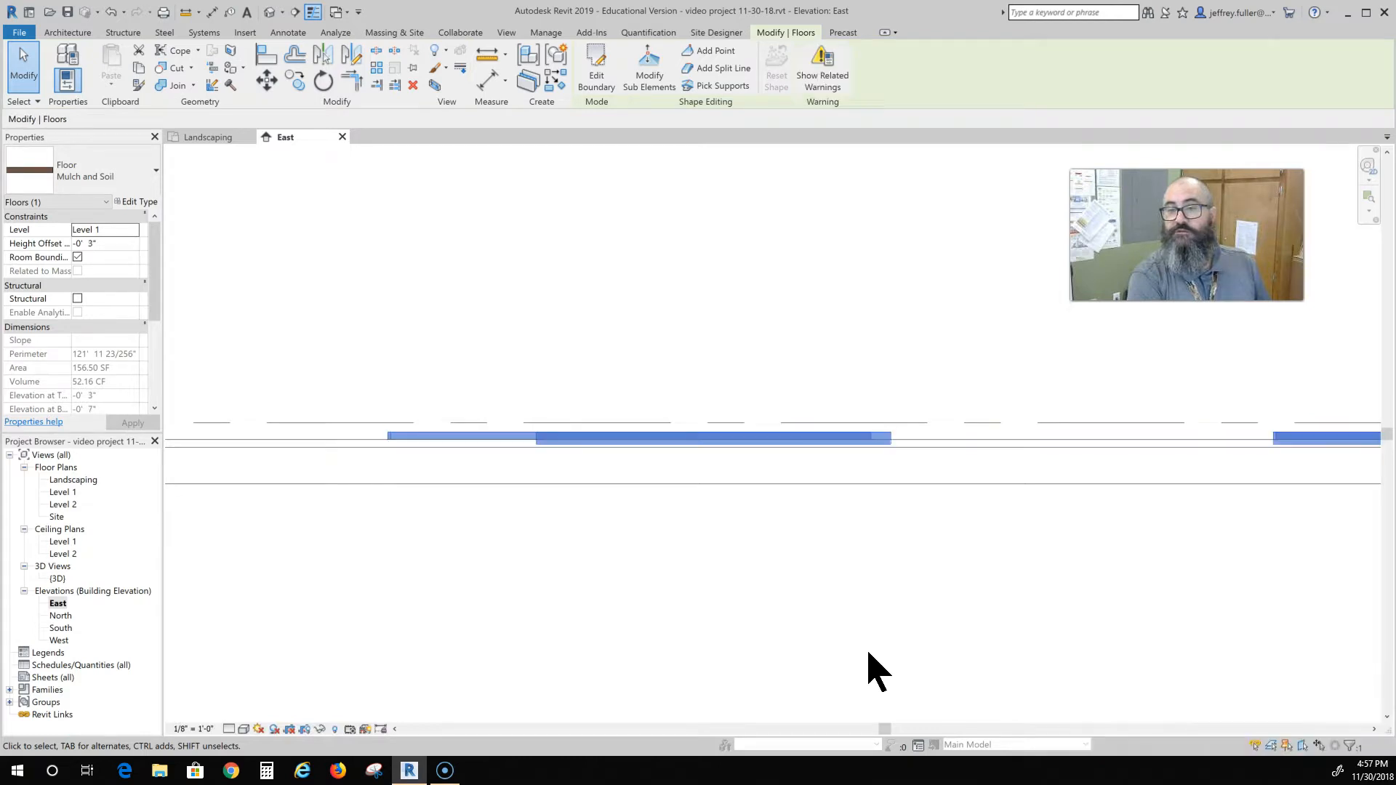
key("Down")
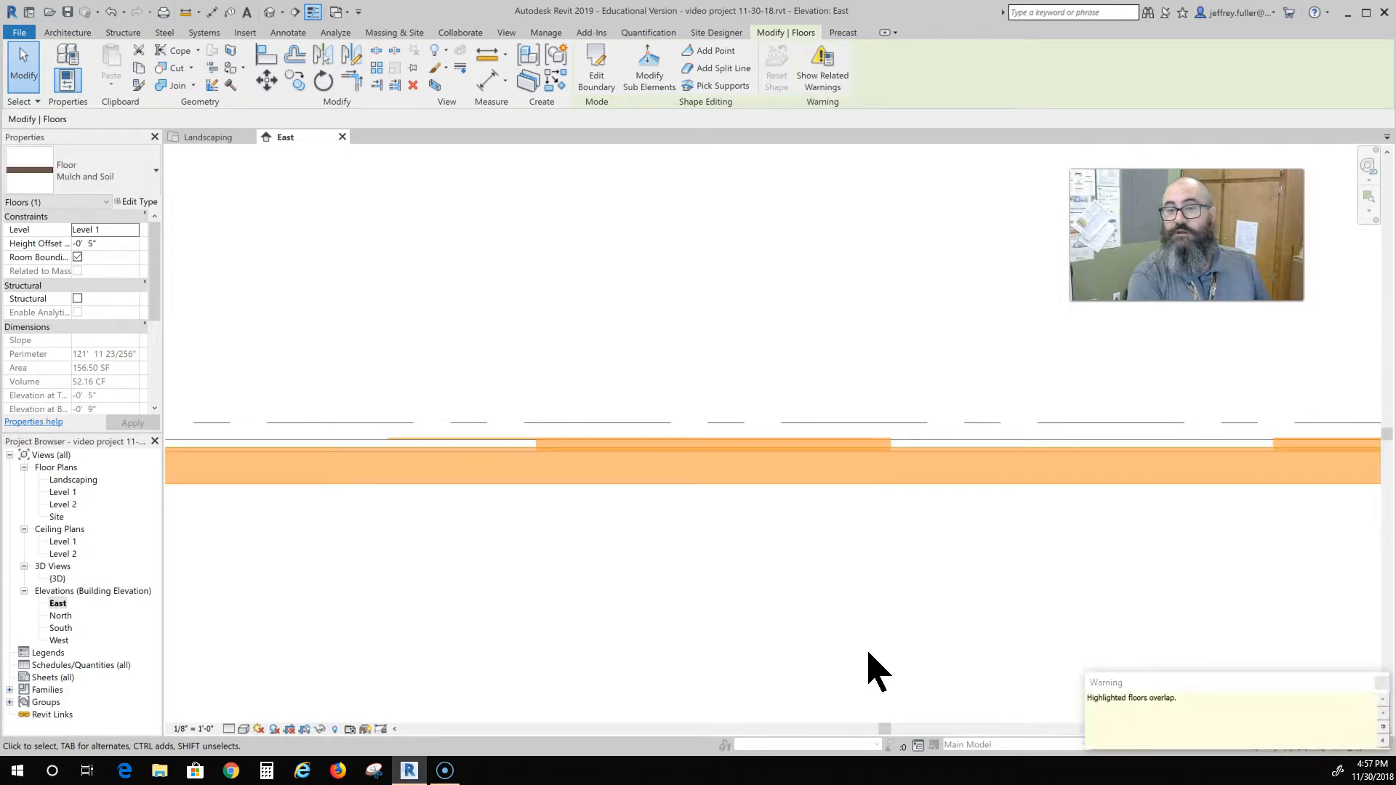
key("Down")
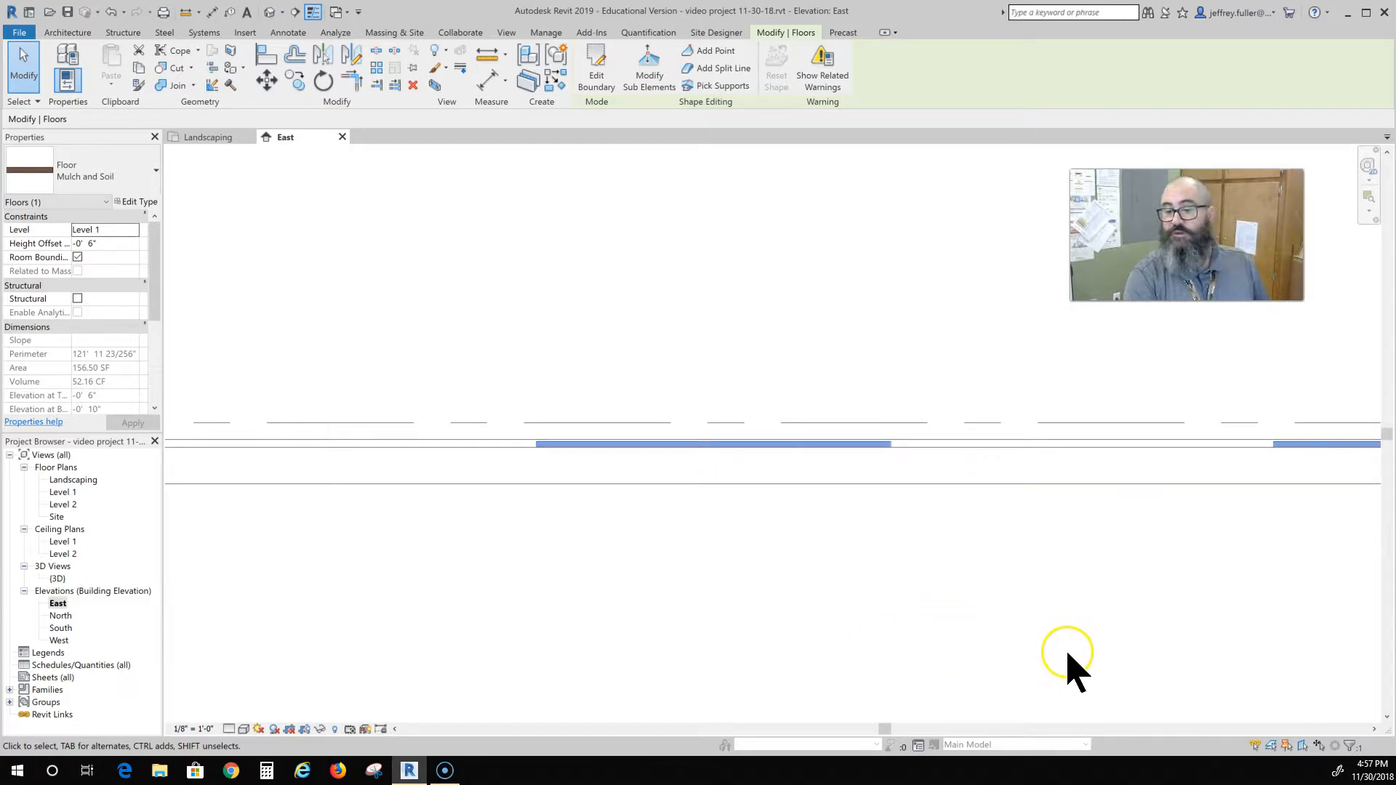
scroll(840, 698, "down", 1)
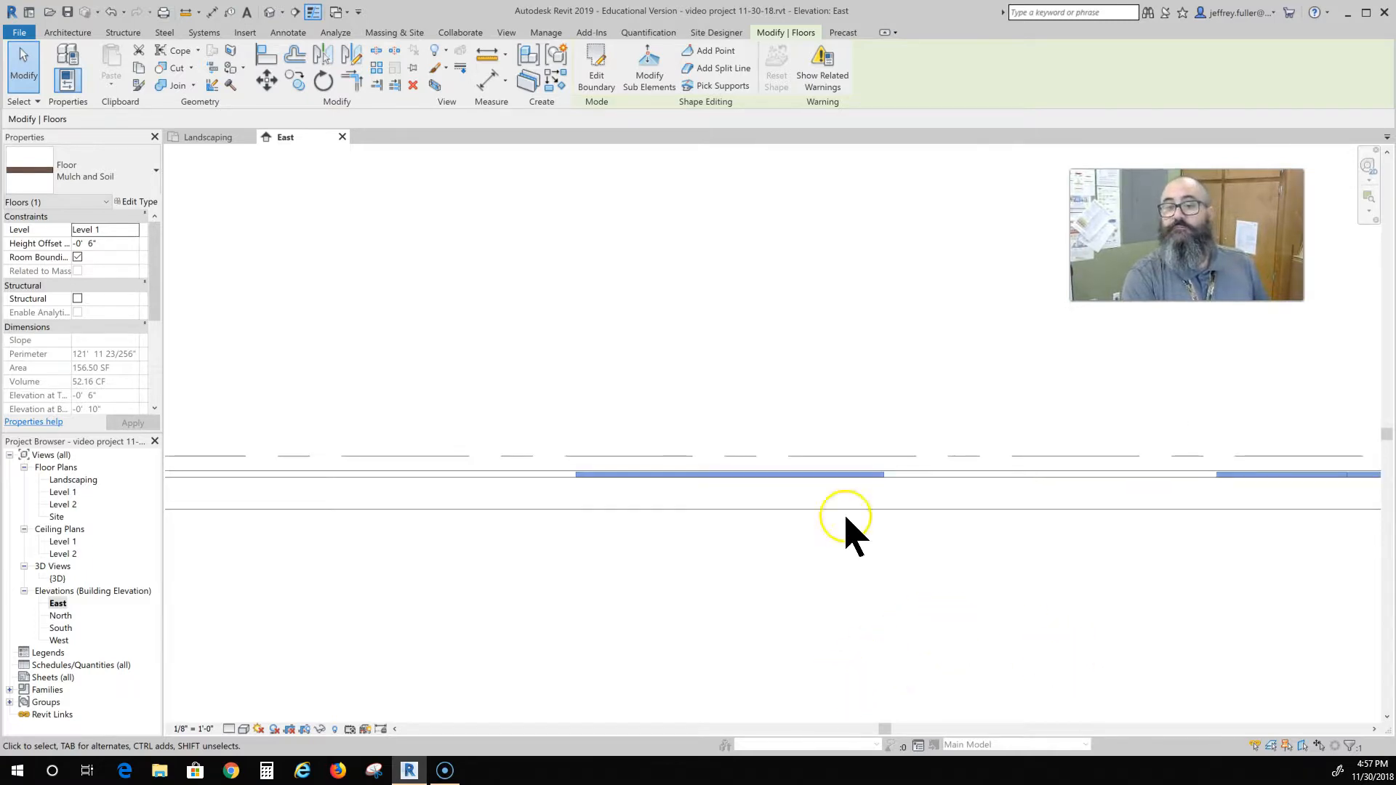
scroll(552, 620, "down", 2)
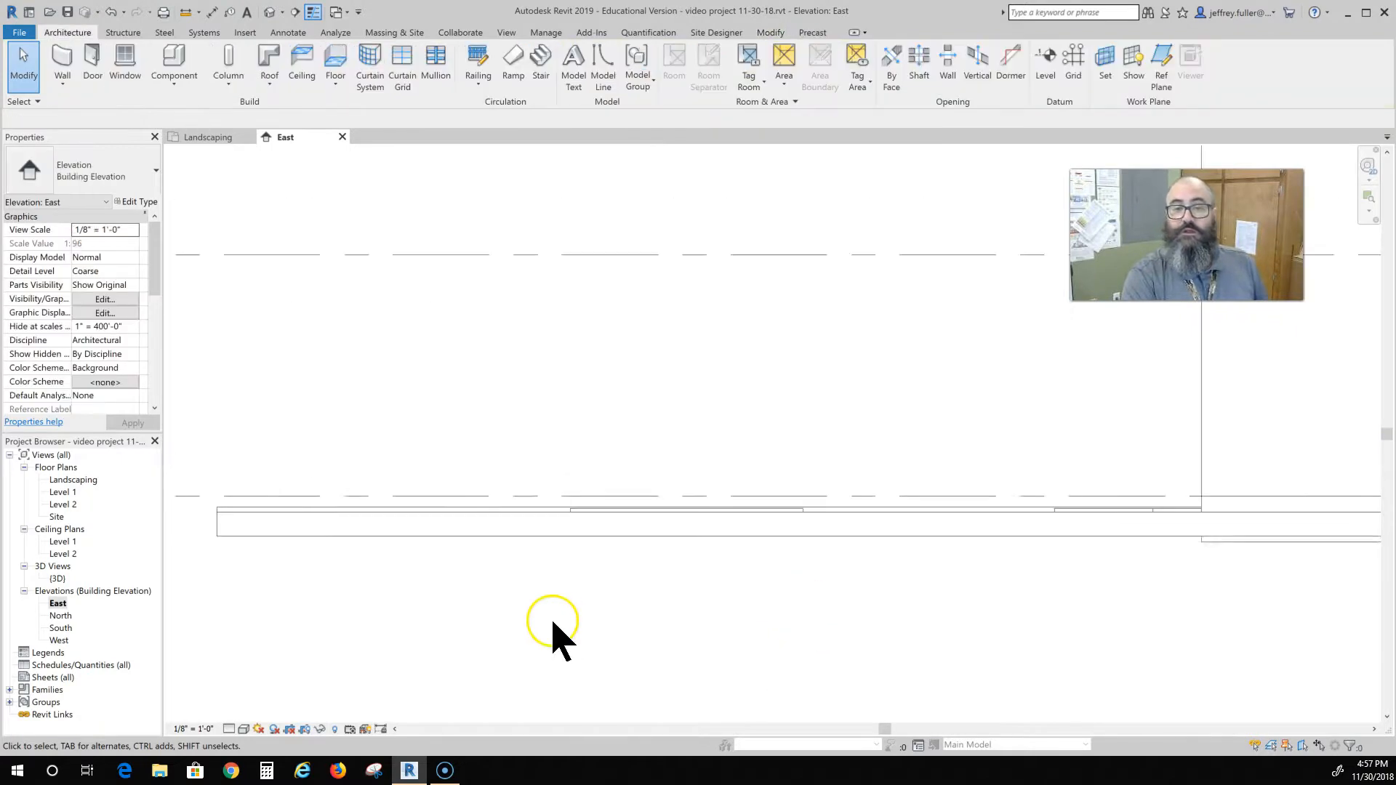
- Show the model in the 3D view with the Realistic visual style and inspect the planting beds along the walkway
double_click(71, 494)
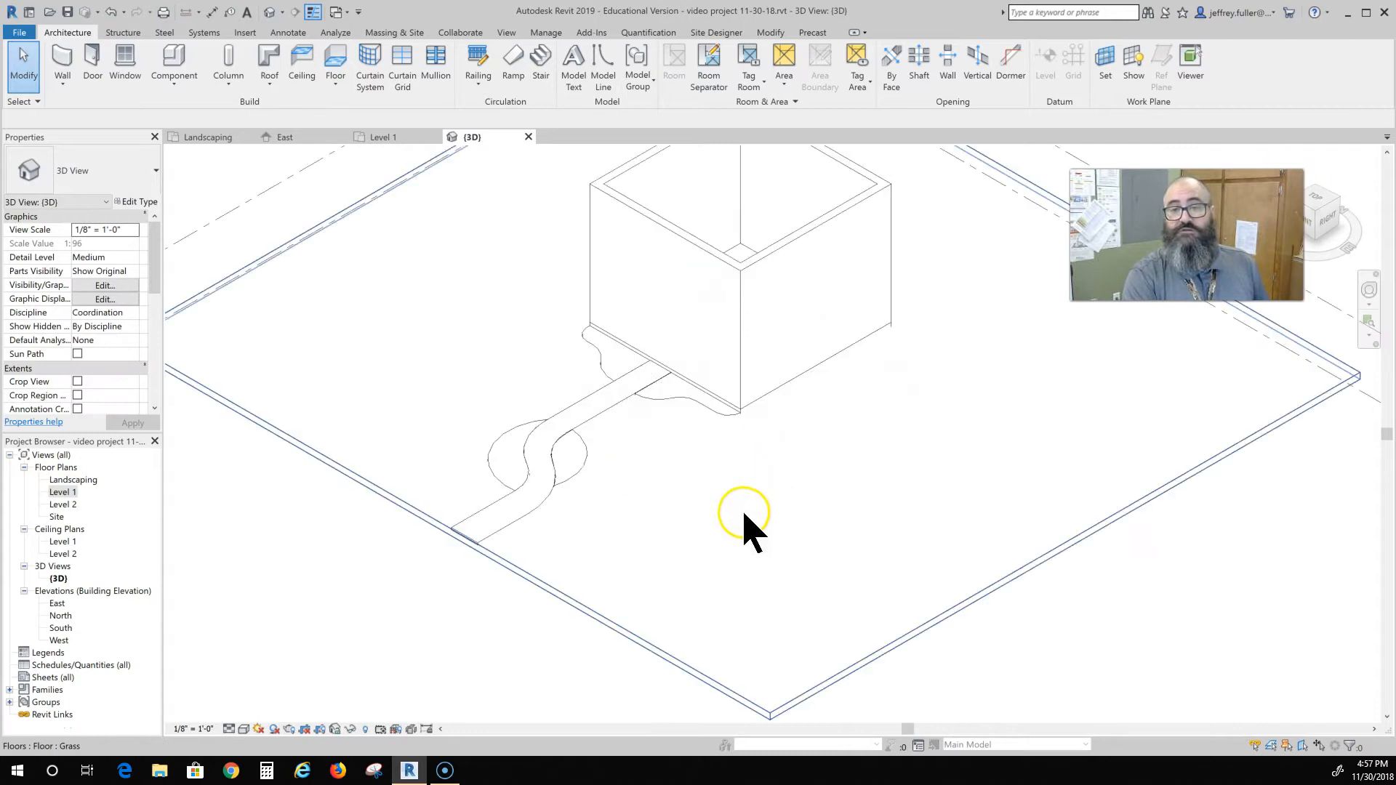
middle_click_drag(725, 578, 723, 513, "shift")
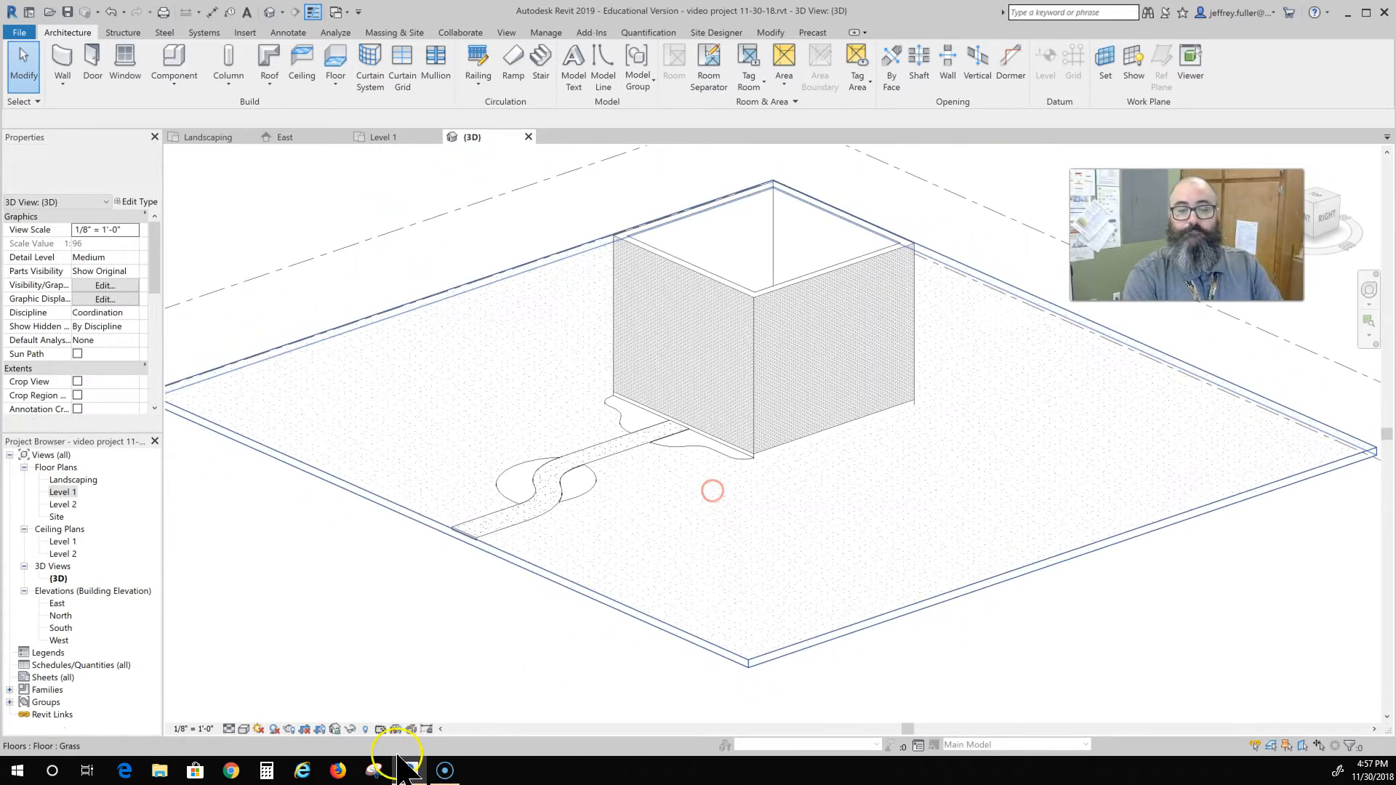
left_click(243, 728)
left_click(269, 702)
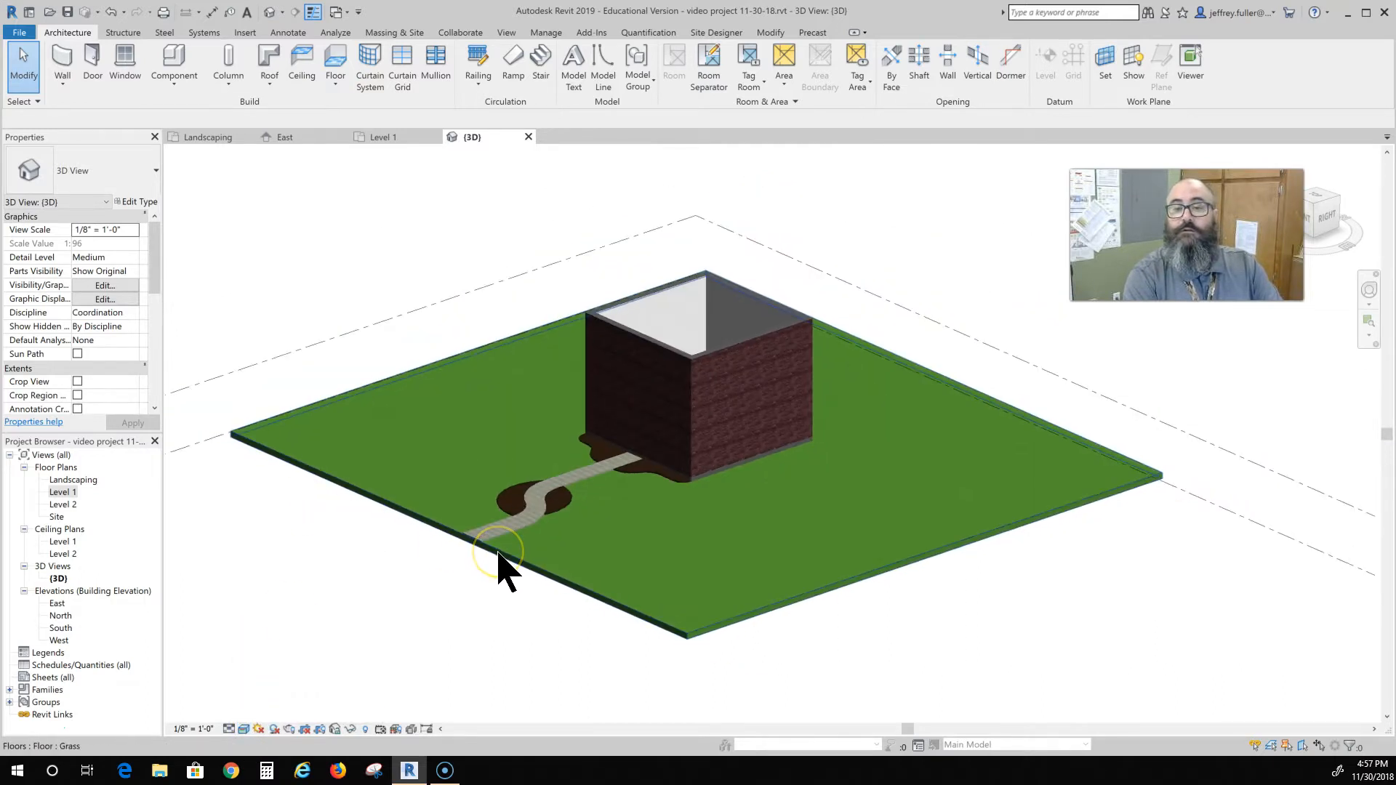
scroll(499, 563, "up", 4)
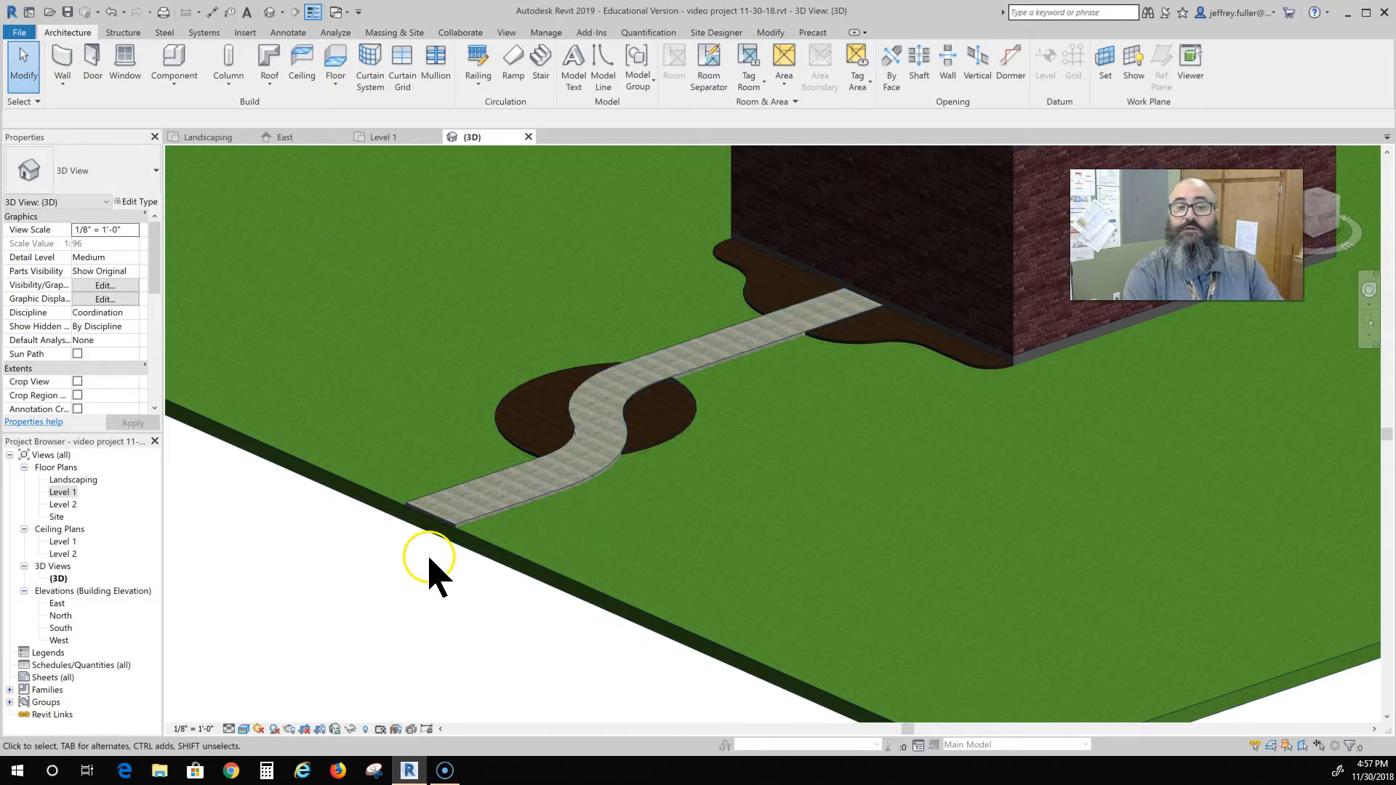
scroll(430, 570, "down", 3)
scroll(605, 618, "down", 4)
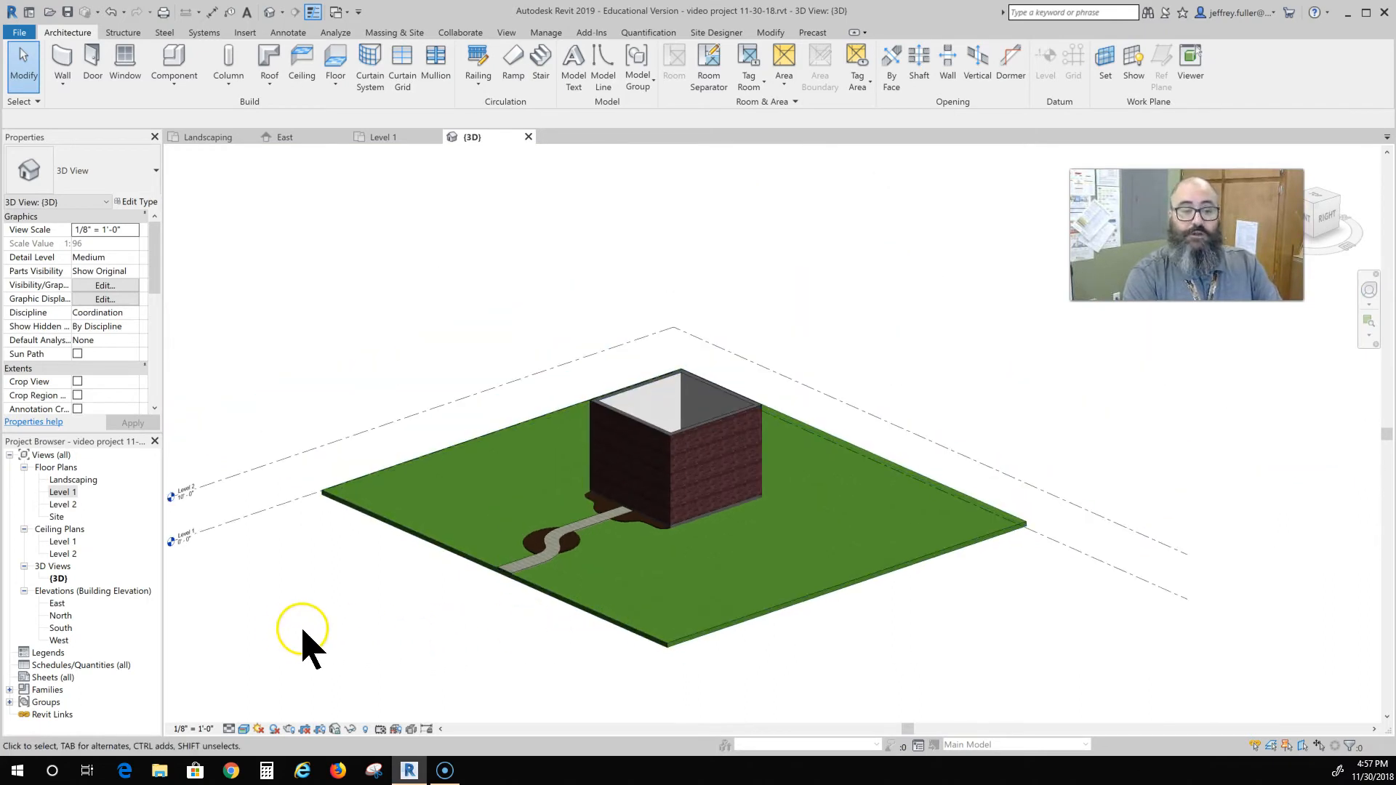